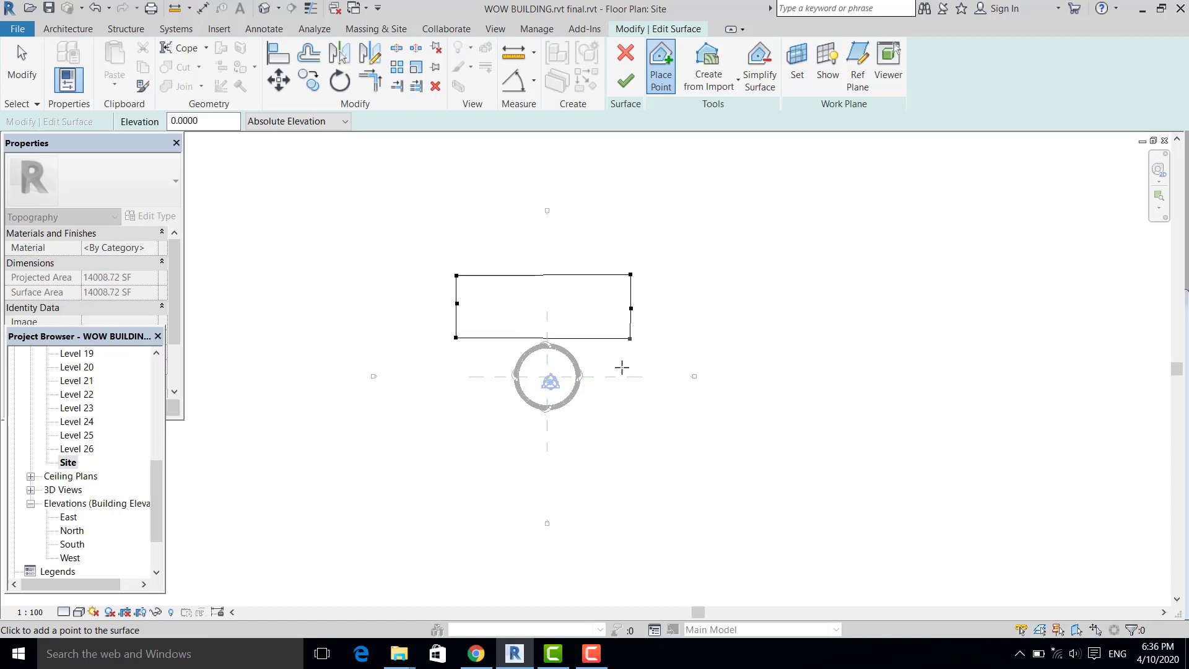
Place four surface points at absolute elevation 0.0000 south of the existing toposurface so that it encloses the circular building.
{"action": "left_click", "coordinate": [620, 414]}
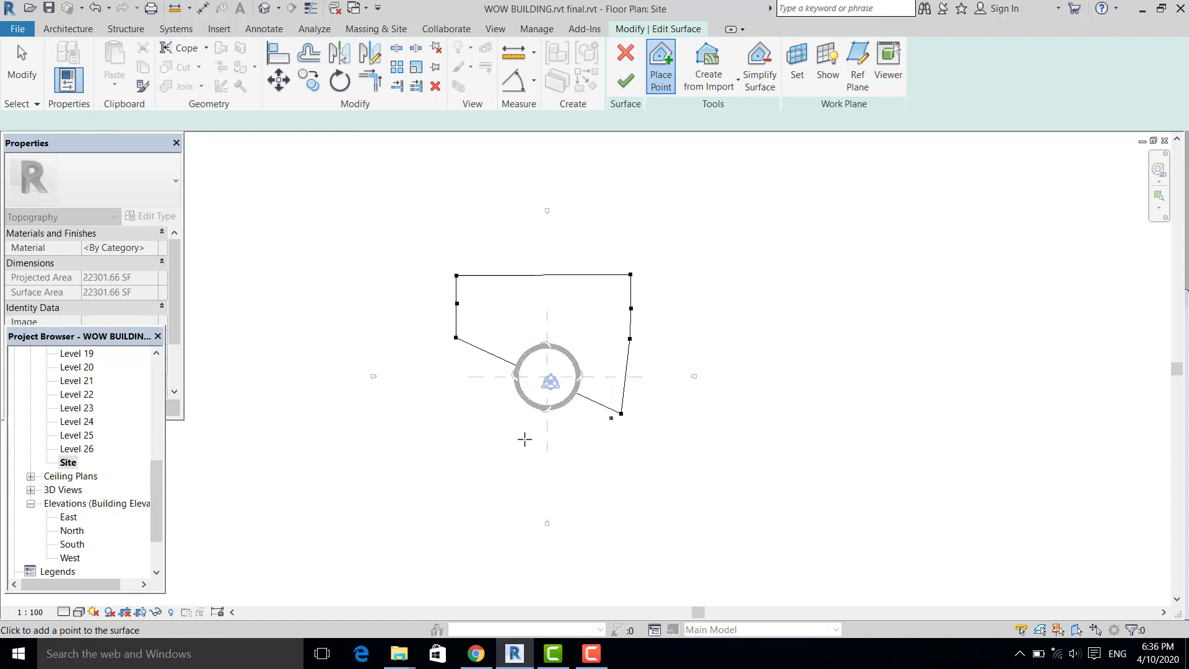
{"action": "left_click", "coordinate": [461, 416]}
{"action": "left_click", "coordinate": [461, 448]}
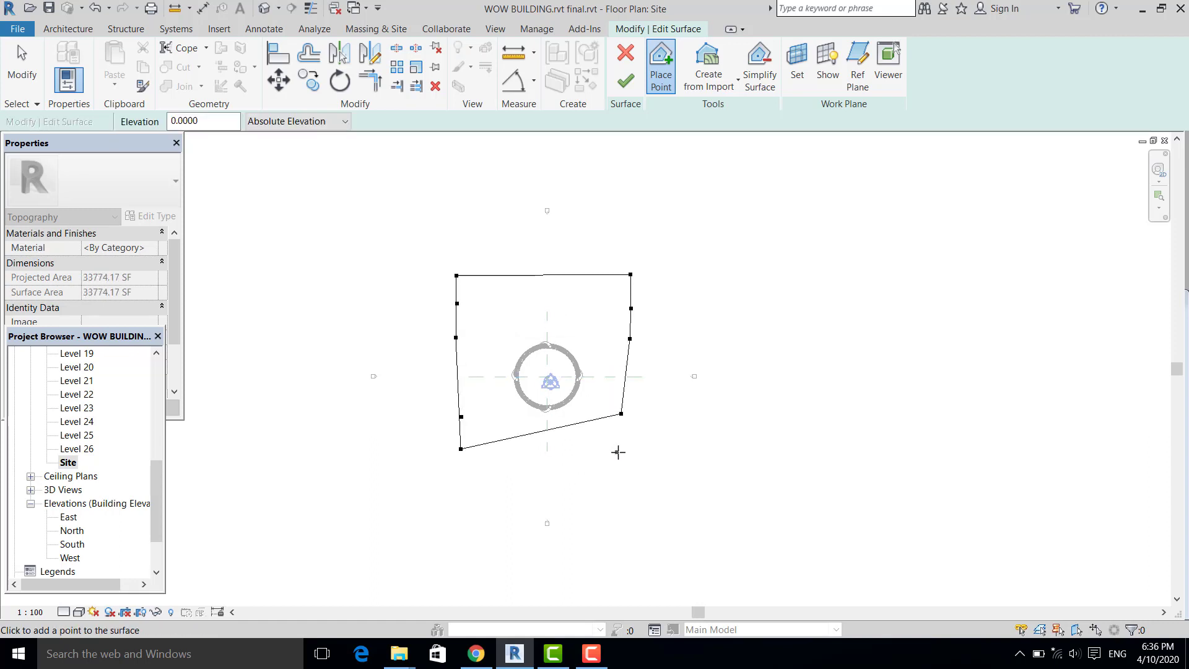
{"action": "left_click", "coordinate": [619, 451]}
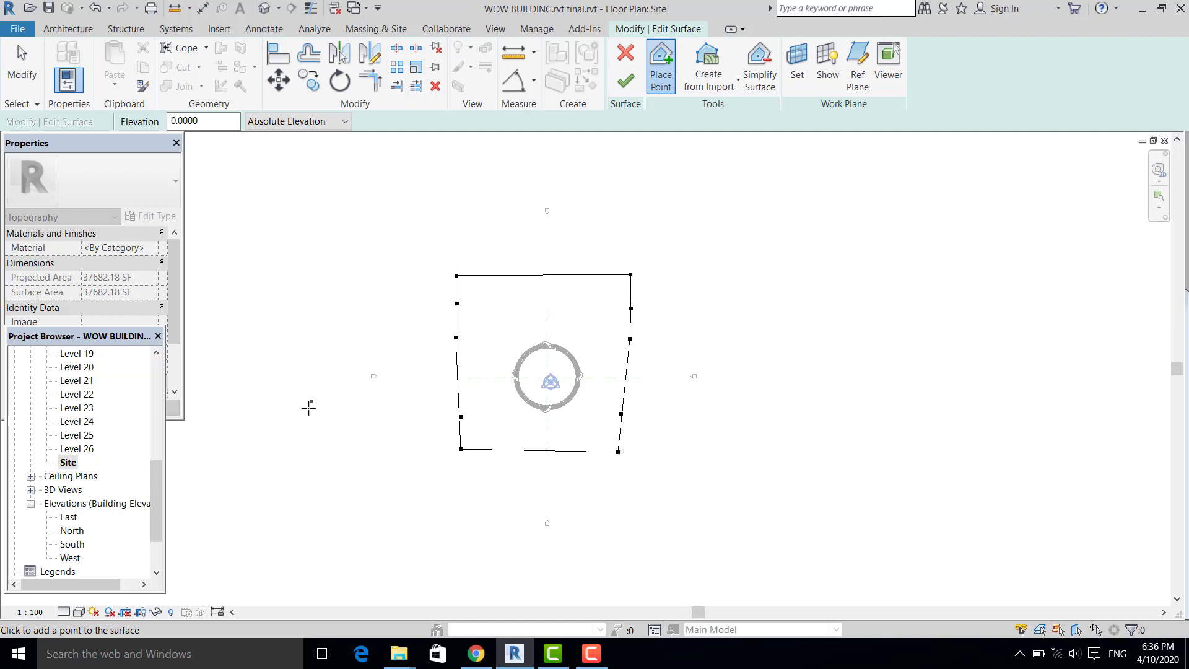
{"action": "left_click", "coordinate": [20, 72]}
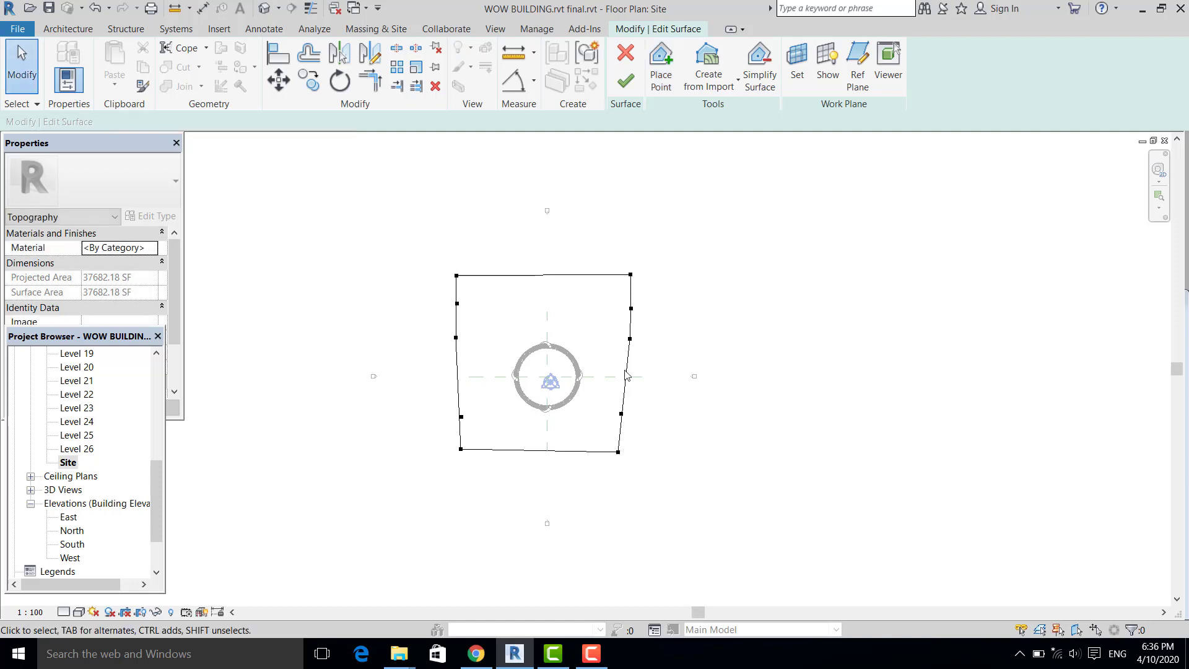
Nudge the toposurface's southeast corner point east to line up with the upper east edge points.
{"action": "scroll", "coordinate": [621, 370], "scroll_direction": "up", "scroll_amount": 1}
{"action": "left_click_drag", "start_coordinate": [592, 462], "coordinate": [649, 493]}
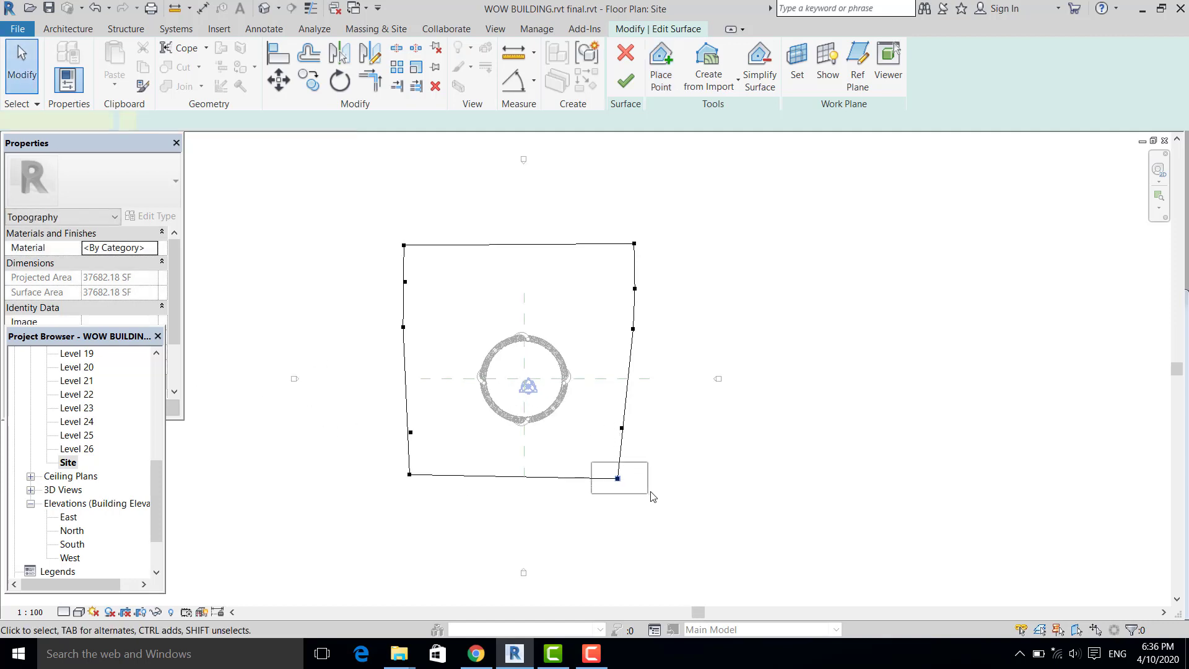
{"action": "key", "text": "Right"}
{"action": "key", "text": "Right"}
{"action": "key", "text": "Right"}
{"action": "key", "text": "Right"}
{"action": "key", "text": "Right"}
Nudge the point above the southeast corner east onto the surface edge and finish editing the surface.
{"action": "left_click_drag", "start_coordinate": [608, 415], "coordinate": [638, 436]}
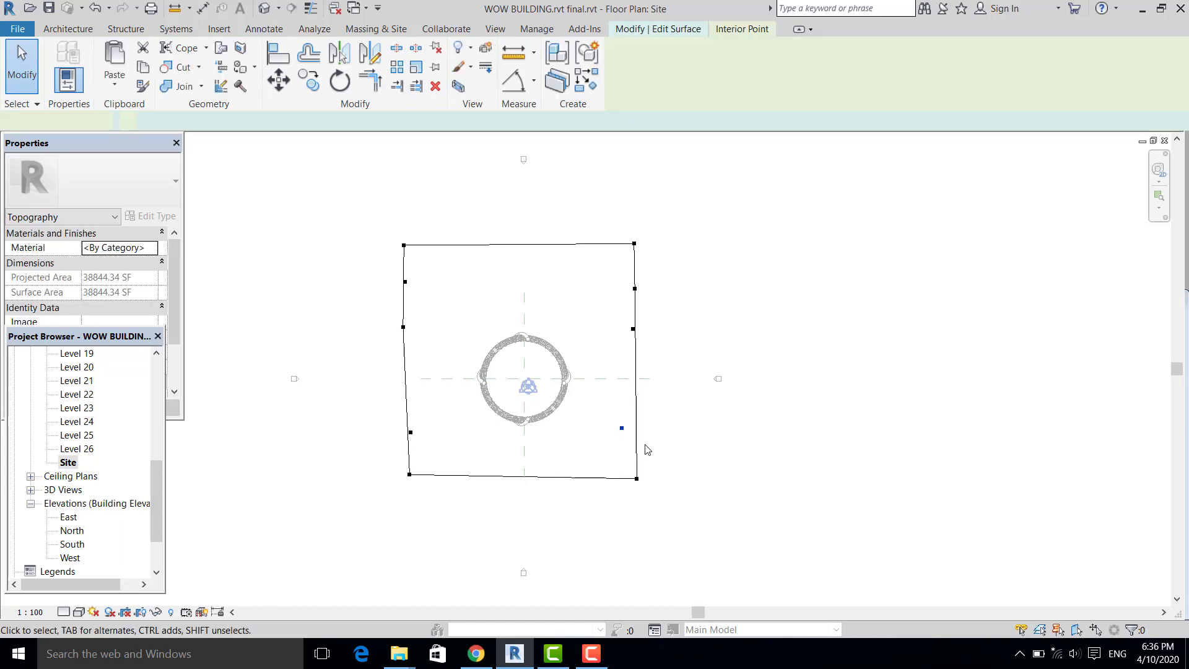
{"action": "key", "text": "Right"}
{"action": "key", "text": "Right"}
{"action": "key", "text": "Right"}
{"action": "key", "text": "Right"}
{"action": "left_click", "coordinate": [653, 454]}
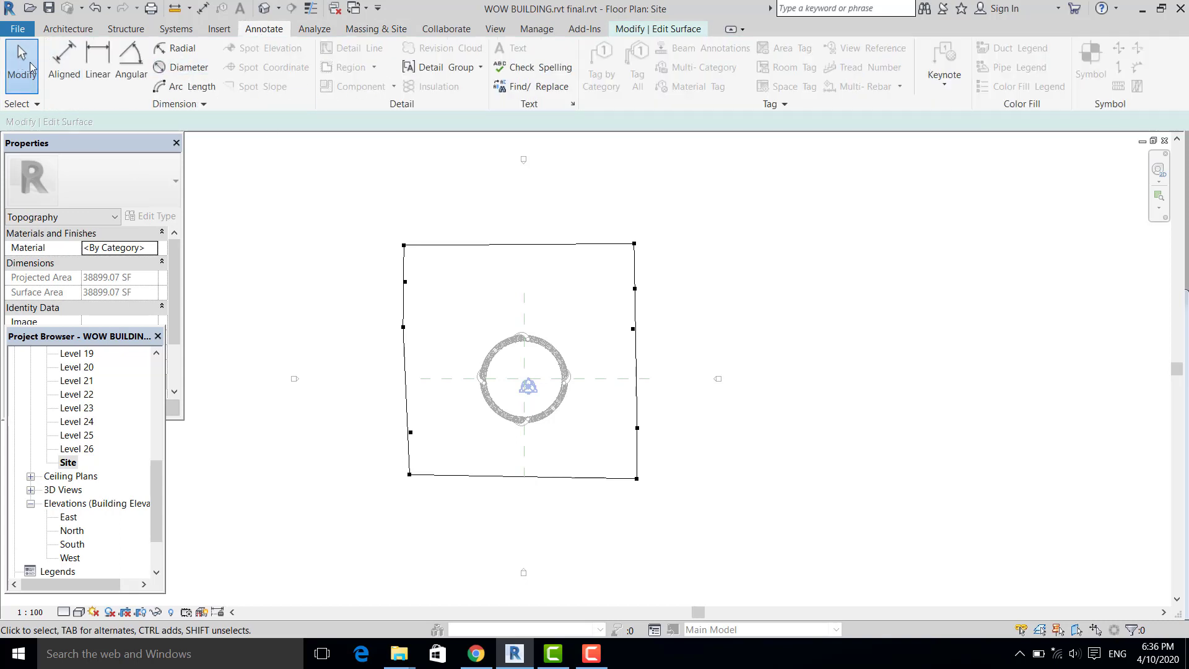
{"action": "left_click", "coordinate": [652, 33]}
{"action": "left_click", "coordinate": [626, 56]}
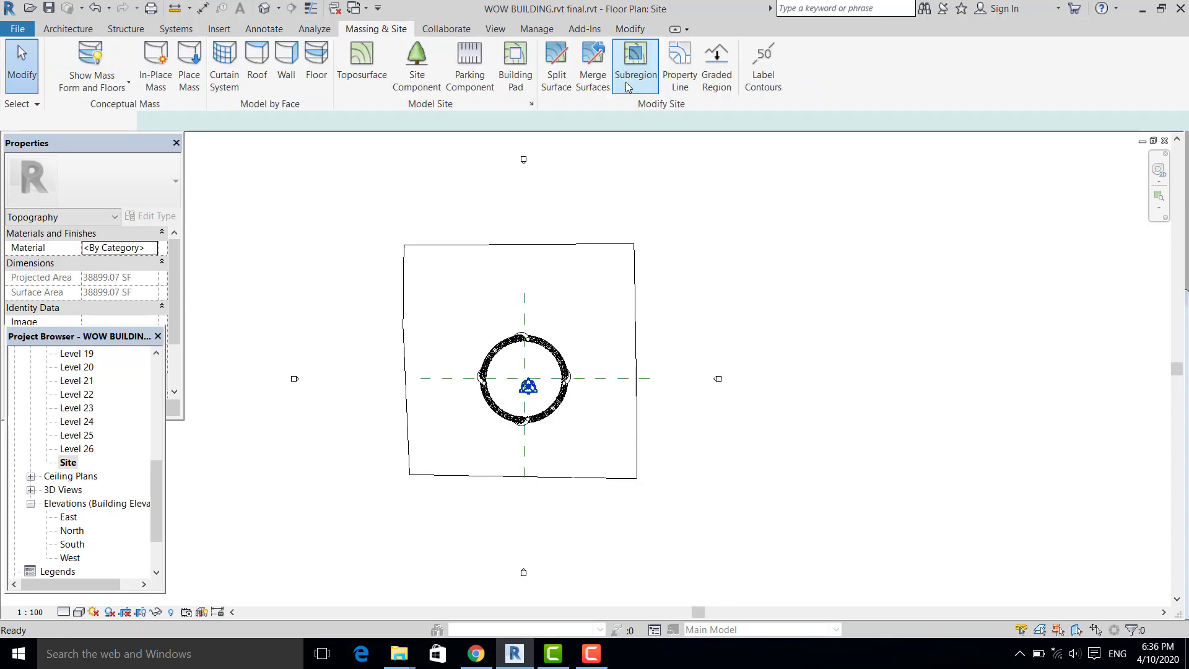
Draw a thin-line detail rectangle about 10 wide and 43 high west of the circular building.
{"action": "middle_click_drag", "start_coordinate": [699, 239], "coordinate": [703, 220]}
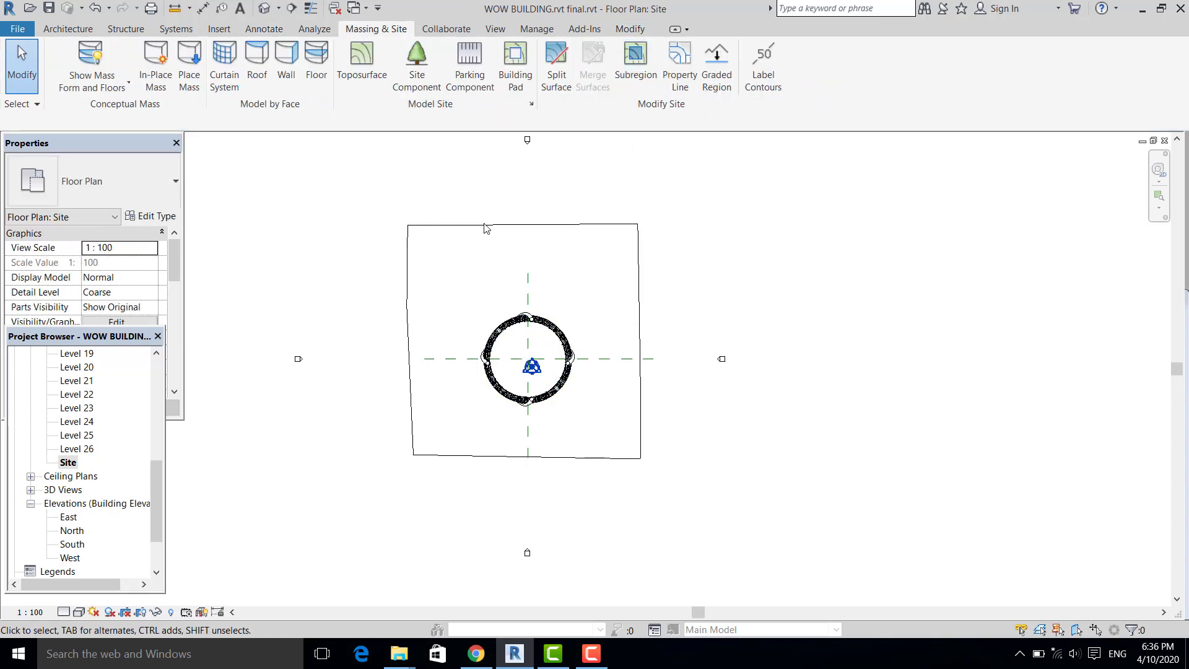
{"action": "left_click", "coordinate": [264, 29]}
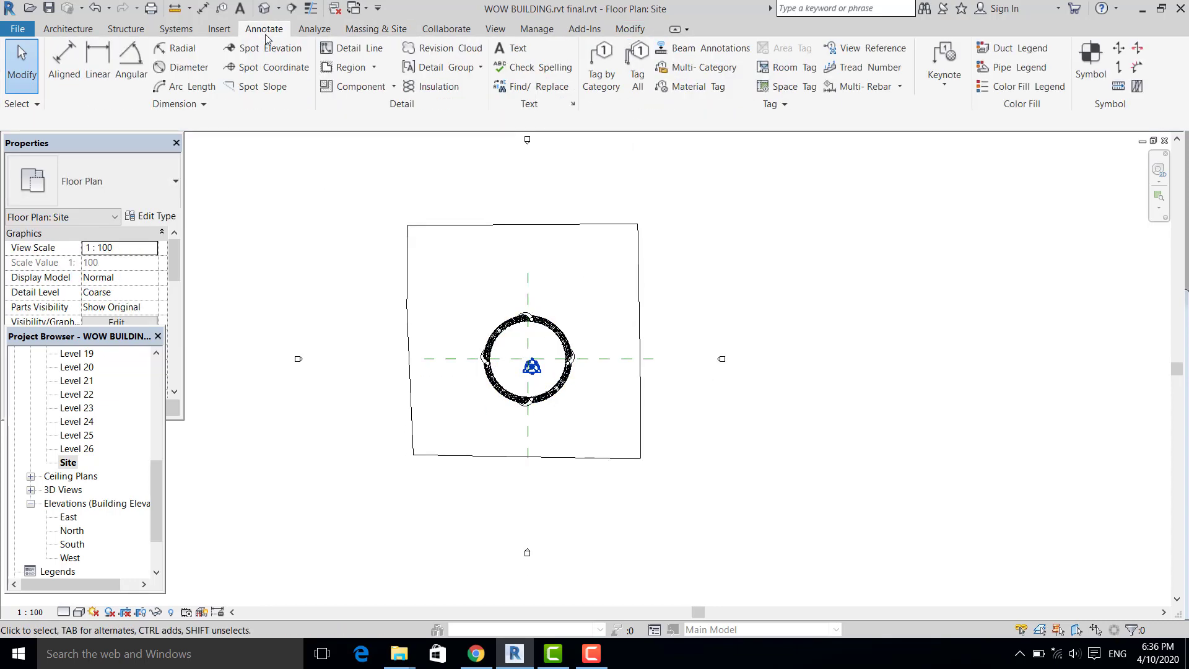
{"action": "left_click", "coordinate": [345, 52]}
{"action": "left_click", "coordinate": [634, 50]}
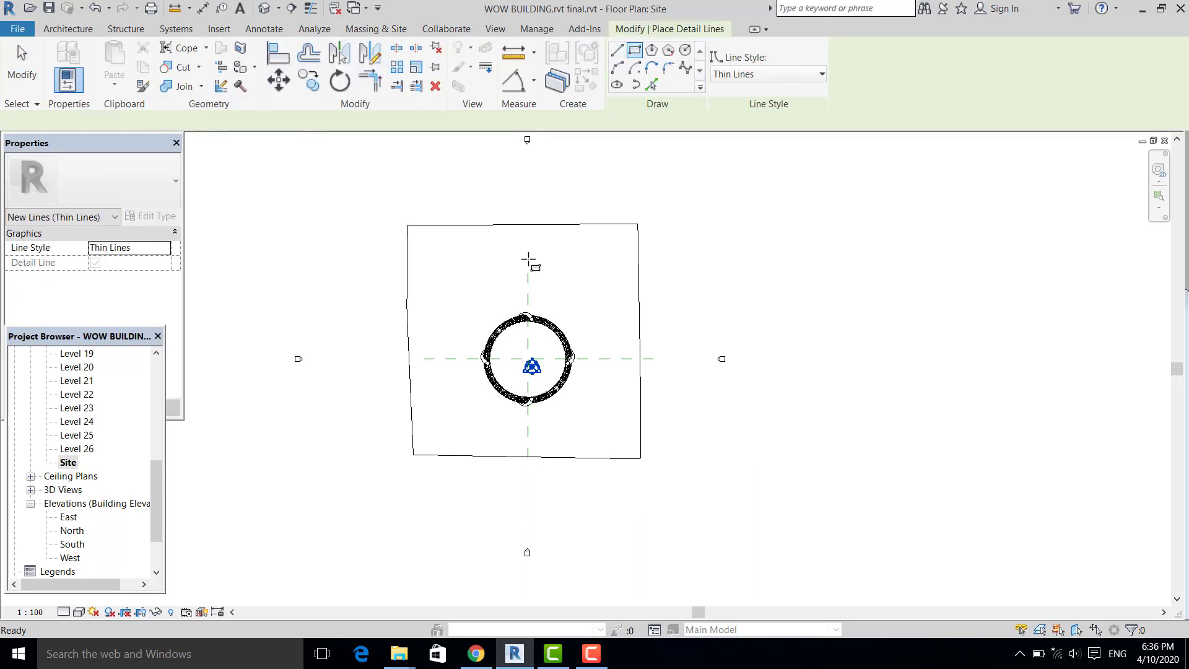
{"action": "left_click", "coordinate": [440, 462]}
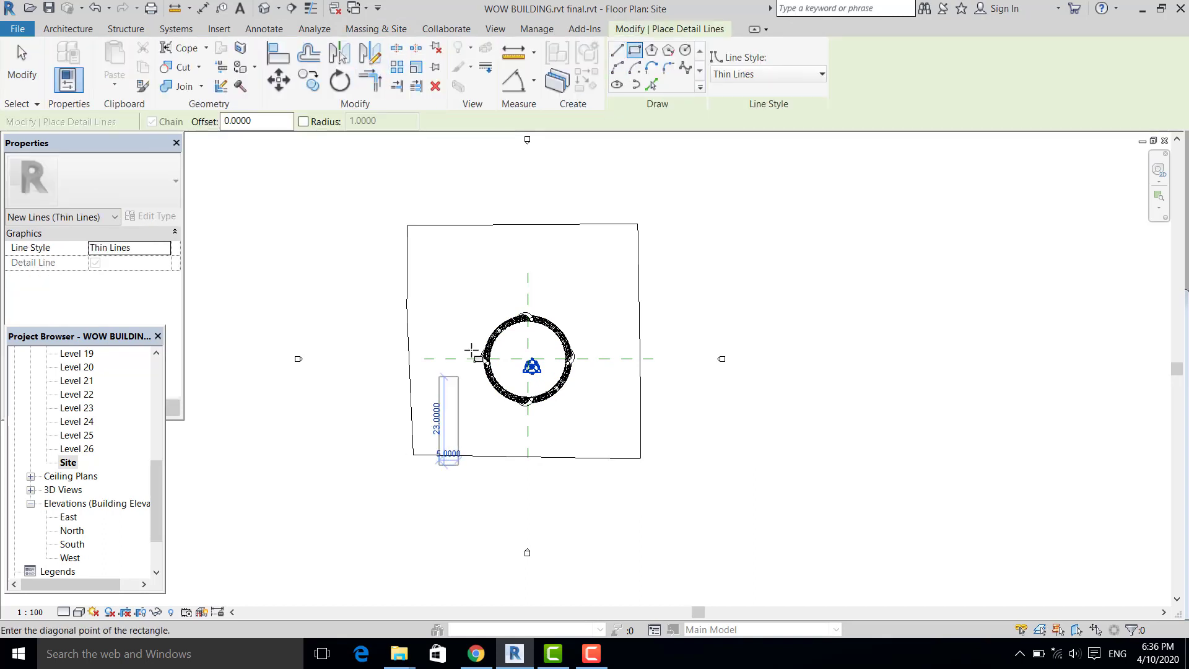
{"action": "left_click", "coordinate": [478, 300]}
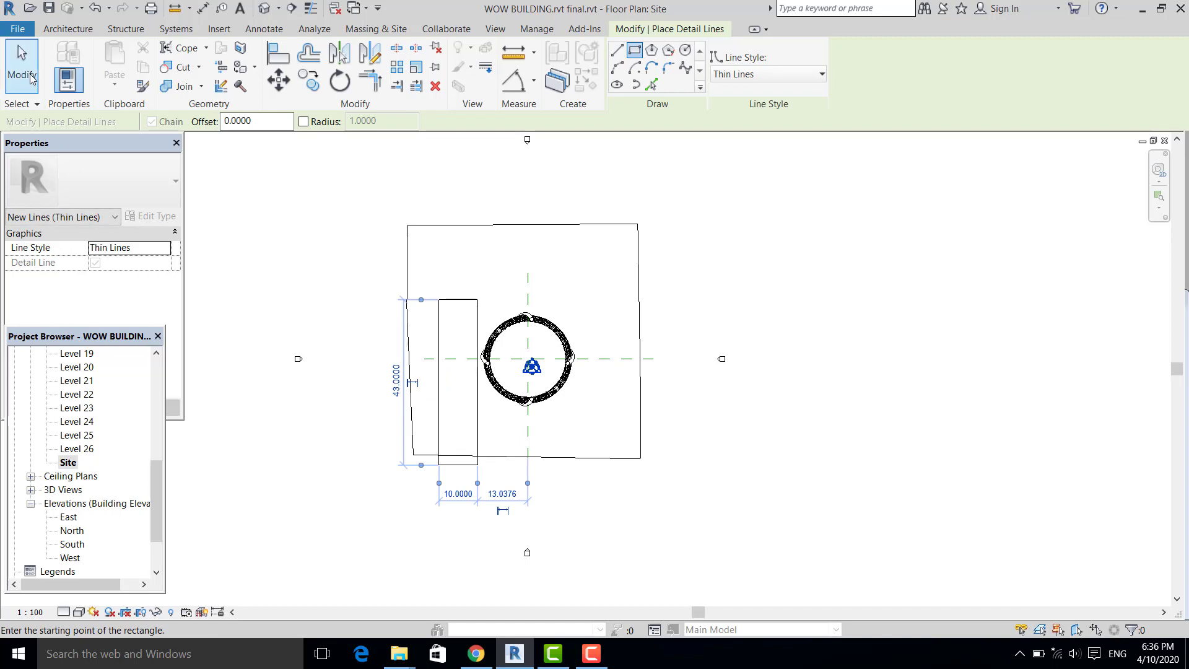
Set the detail rectangle's width to 2.5 and leave the detail line command.
{"action": "left_click", "coordinate": [459, 497]}
{"action": "type", "text": "2"}
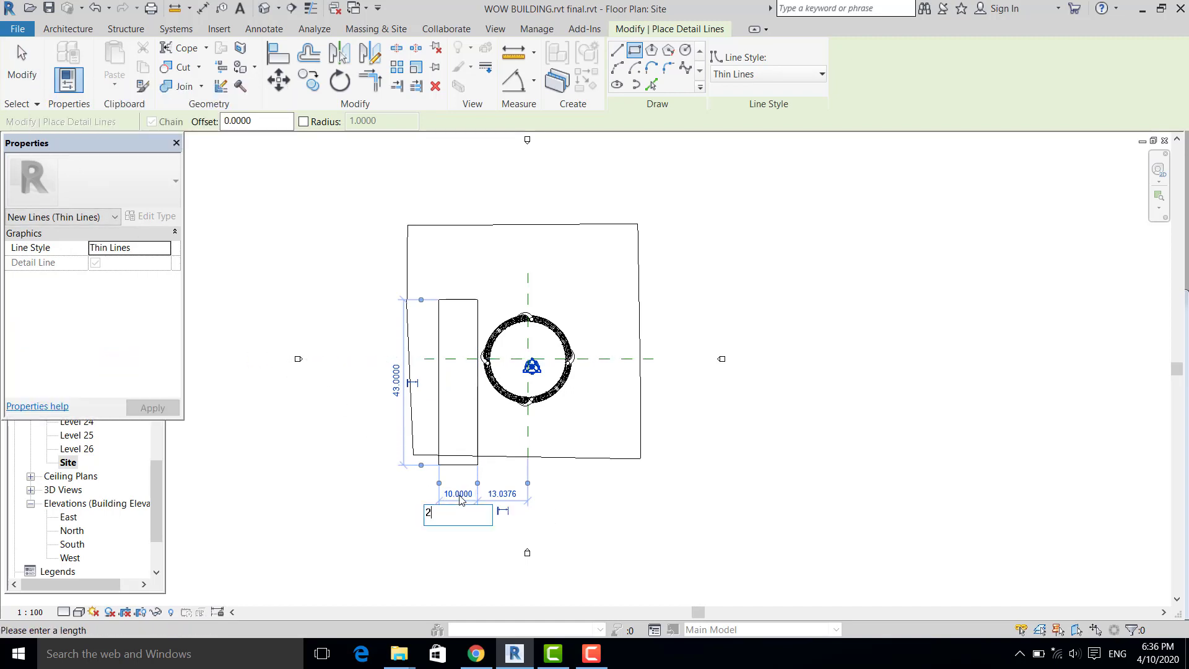
{"action": "type", "text": ".5"}
{"action": "key", "text": "Return"}
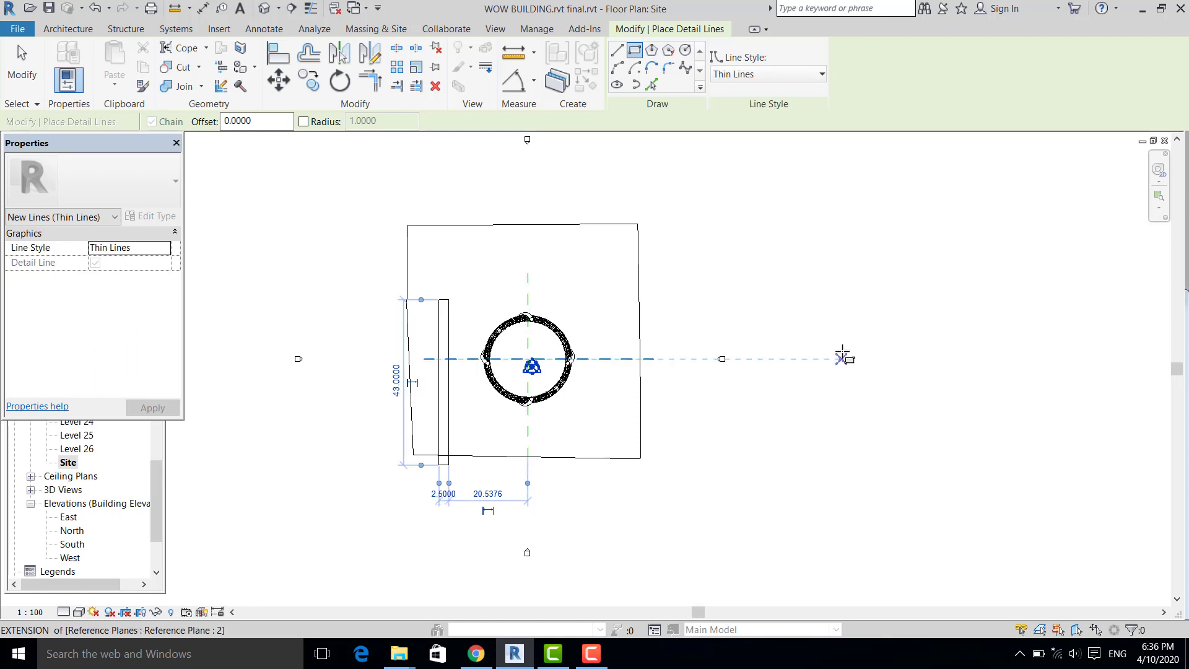
{"action": "left_click", "coordinate": [842, 352]}
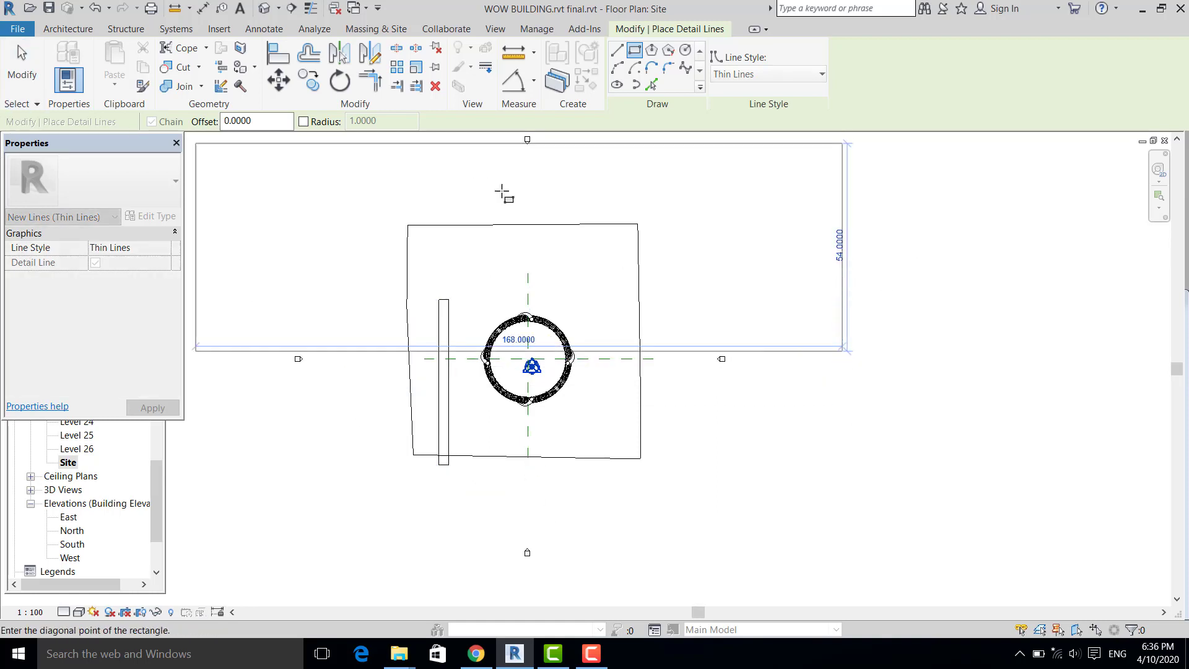
{"action": "key", "text": "Escape"}
{"action": "key", "text": "Escape"}
{"action": "left_click", "coordinate": [14, 81]}
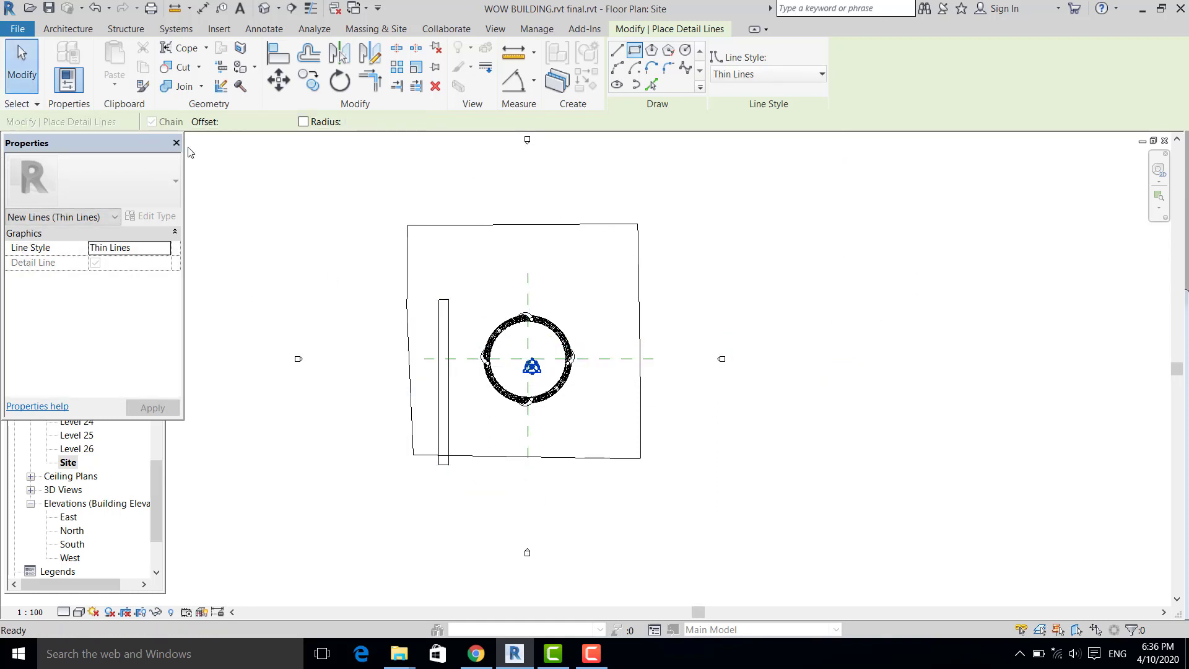
Select the four lines of the narrow rectangle and nudge them slightly east.
{"action": "middle_click_drag", "start_coordinate": [492, 391], "coordinate": [489, 355]}
{"action": "mouse_move", "coordinate": [365, 234]}
{"action": "left_mouse_down"}
{"action": "mouse_move", "coordinate": [459, 435]}
{"action": "mouse_move", "coordinate": [461, 470]}
{"action": "left_mouse_up"}
{"action": "key", "text": "Right"}
{"action": "left_click", "coordinate": [752, 484]}
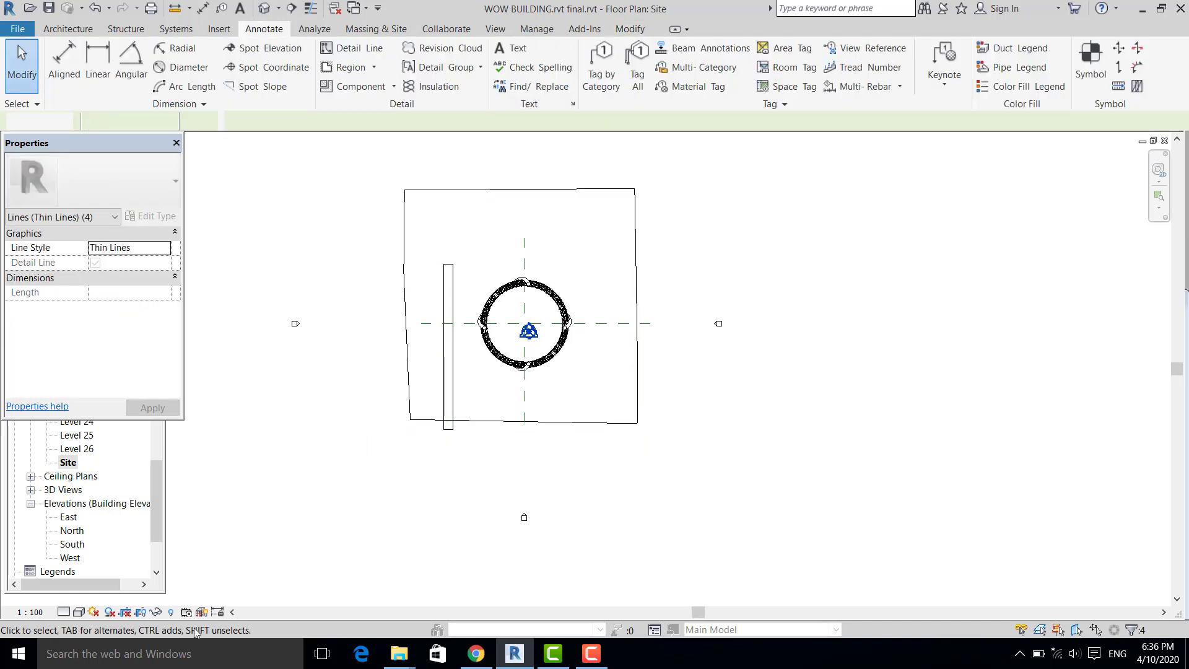
Set the site plan's detail level to Fine and its visual style to Wireframe.
{"action": "left_click", "coordinate": [64, 613]}
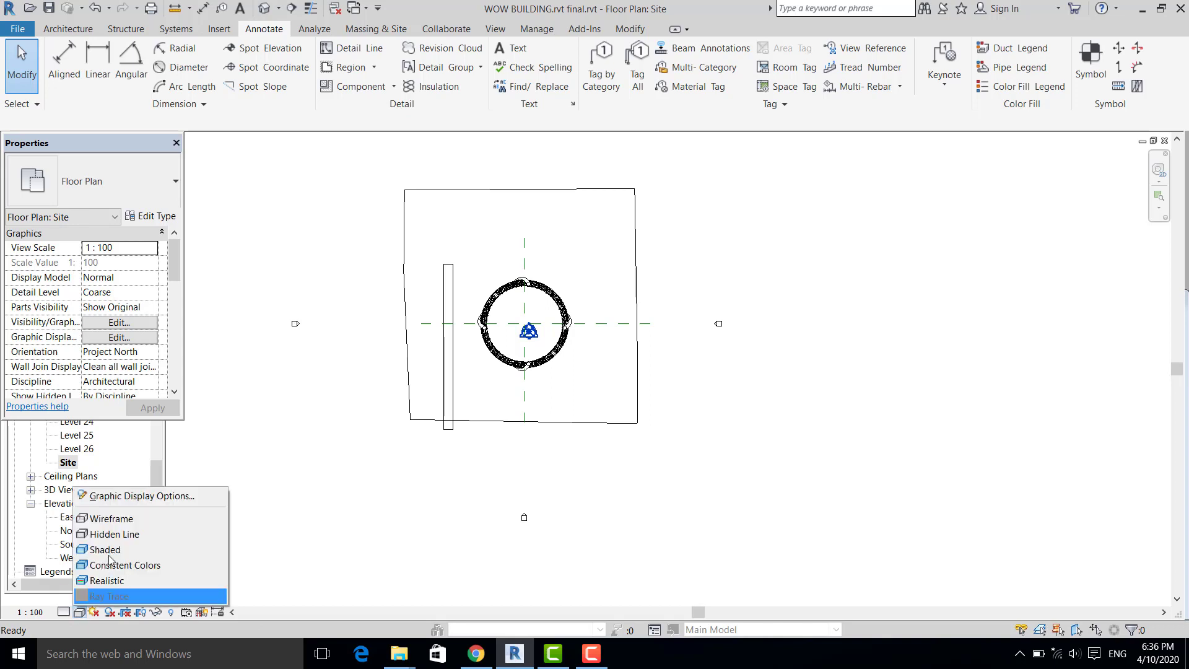
{"action": "left_click", "coordinate": [109, 518]}
{"action": "scroll", "coordinate": [478, 463], "scroll_direction": "up", "scroll_amount": 1}
{"action": "middle_click_drag", "start_coordinate": [478, 488], "coordinate": [469, 511]}
{"action": "scroll", "coordinate": [442, 291], "scroll_direction": "up", "scroll_amount": 2}
{"action": "scroll", "coordinate": [443, 301], "scroll_direction": "down", "scroll_amount": 2}
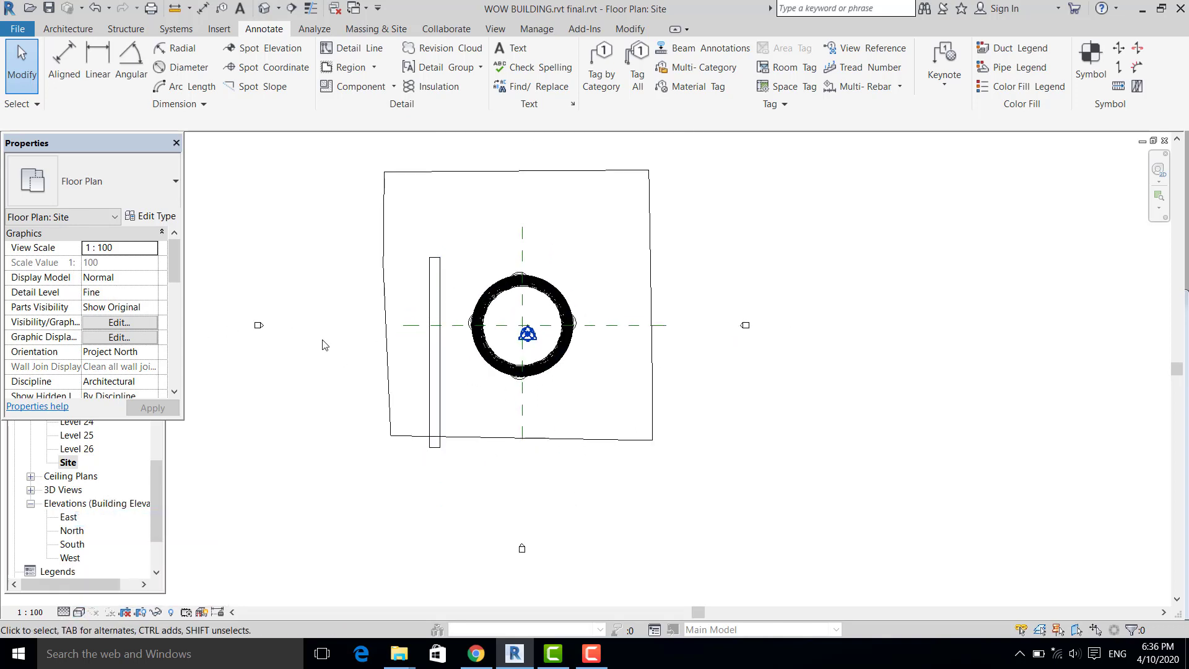
Mirror the narrow rectangle about the building's vertical centre line to the east side.
{"action": "left_click_drag", "start_coordinate": [301, 220], "coordinate": [461, 508]}
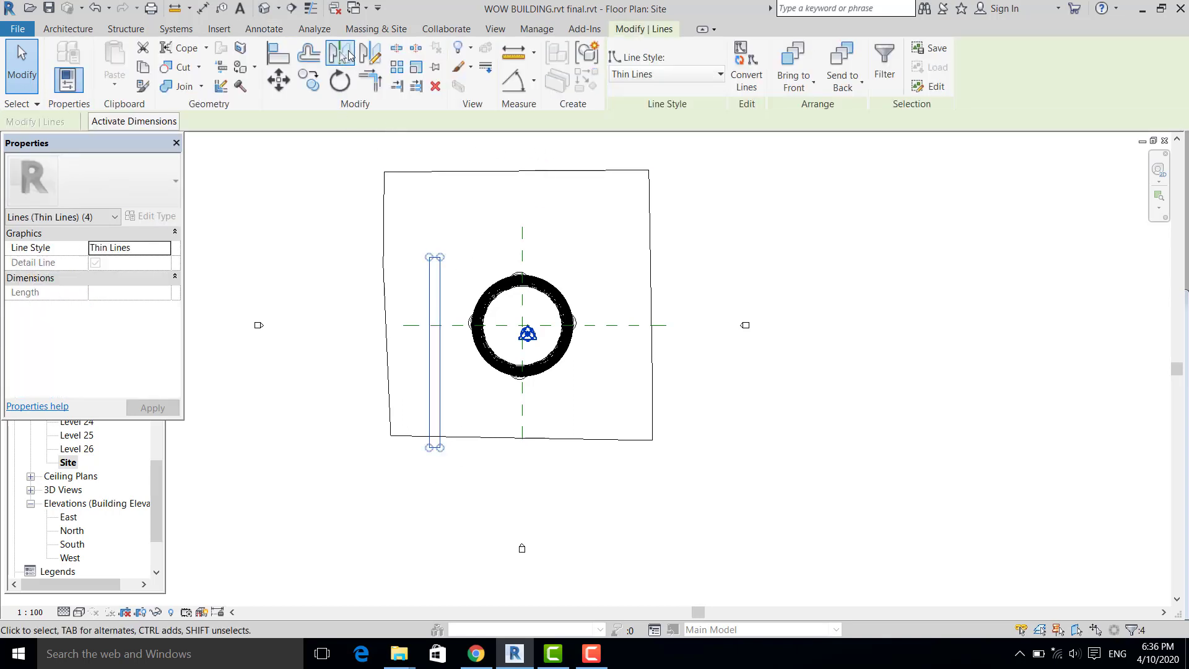
{"action": "left_click", "coordinate": [374, 55]}
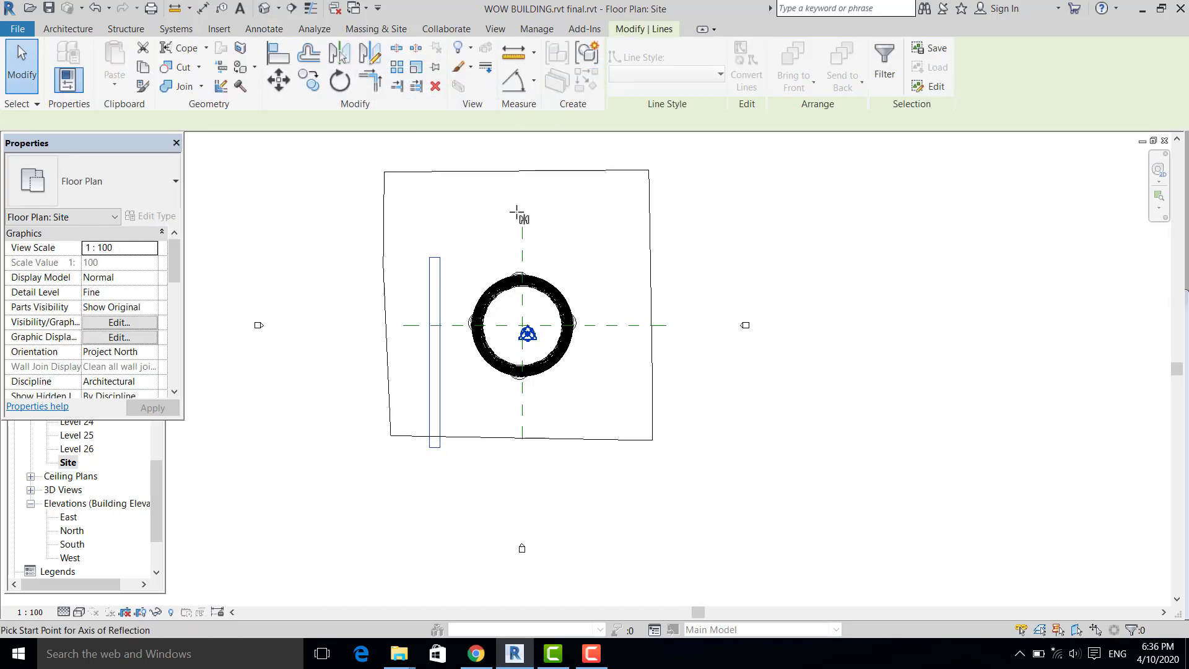
{"action": "left_click", "coordinate": [522, 180]}
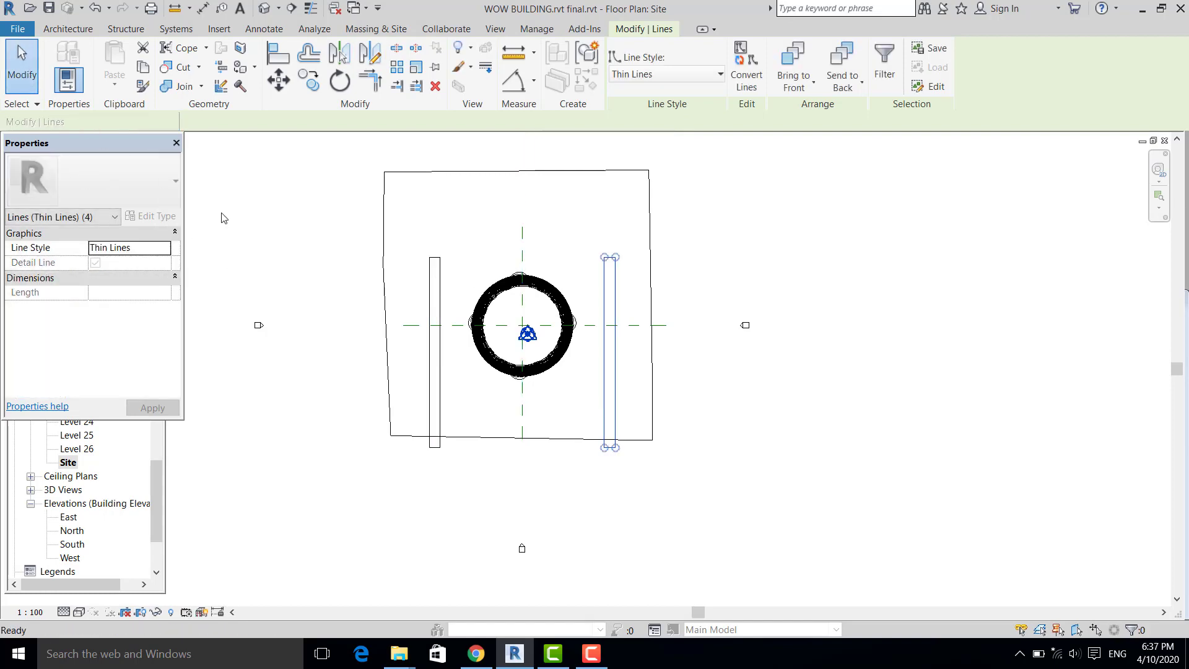
{"action": "key", "text": "Escape"}
Shorten the mirrored east rectangle by moving its bottom line about 29.6 north.
{"action": "scroll", "coordinate": [594, 457], "scroll_direction": "up", "scroll_amount": 3}
{"action": "left_click", "coordinate": [651, 470]}
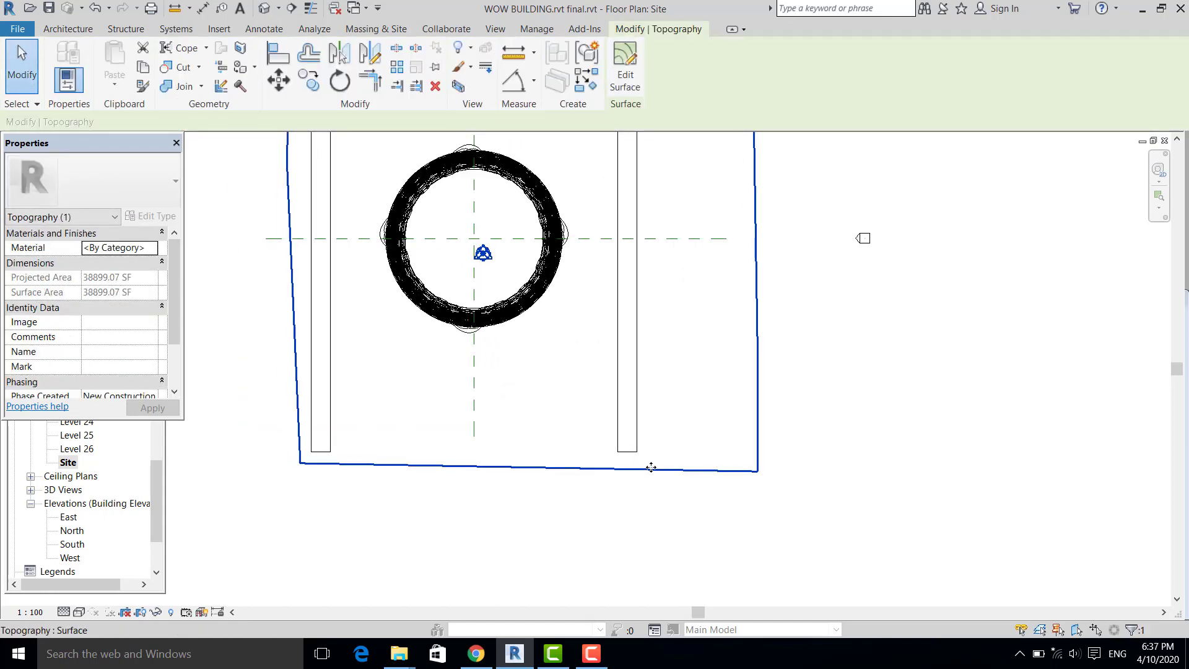
{"action": "key", "text": "Escape"}
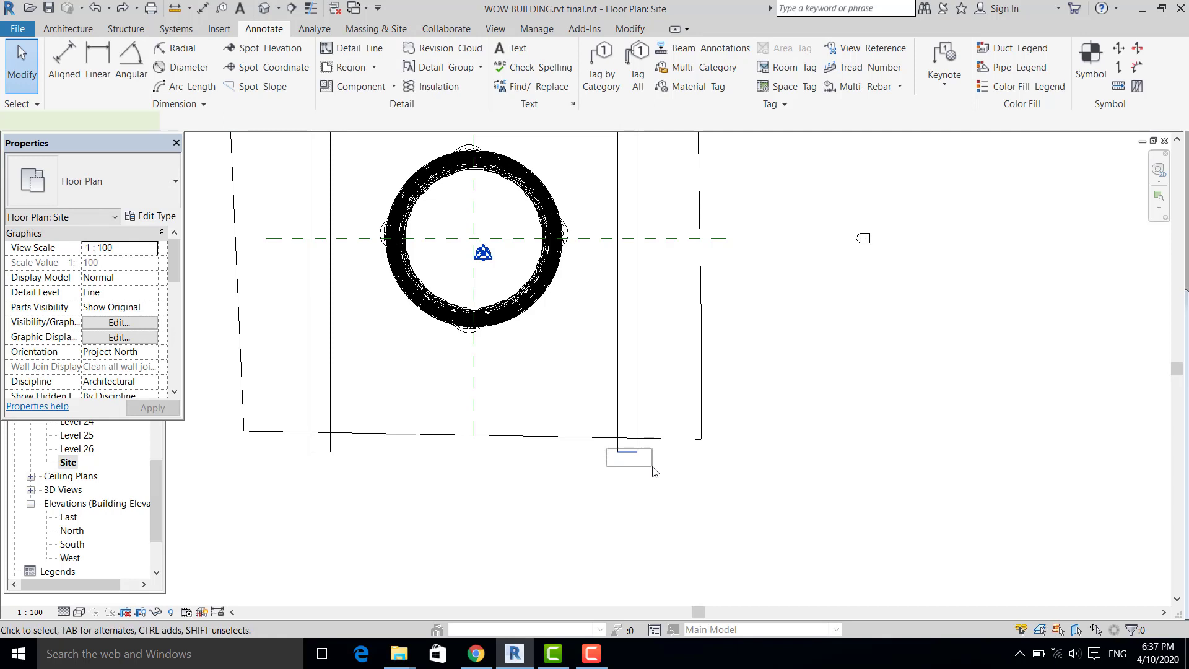
{"action": "left_click", "coordinate": [657, 452]}
{"action": "key", "text": "Up"}
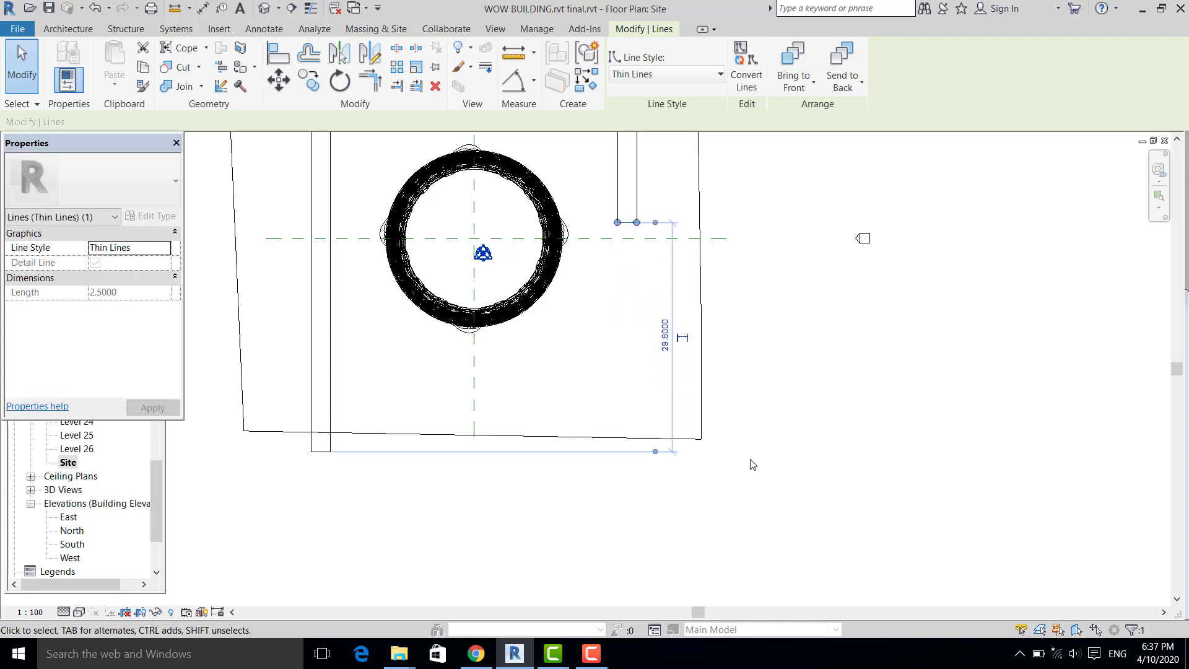
{"action": "left_click", "coordinate": [761, 453]}
Draw a horizontal detail rectangle about 42 by 2.9 north of the building, aligned with the outer sides of both vertical strips.
{"action": "scroll", "coordinate": [731, 476], "scroll_direction": "down", "scroll_amount": 5}
{"action": "middle_click_drag", "start_coordinate": [730, 476], "coordinate": [702, 451]}
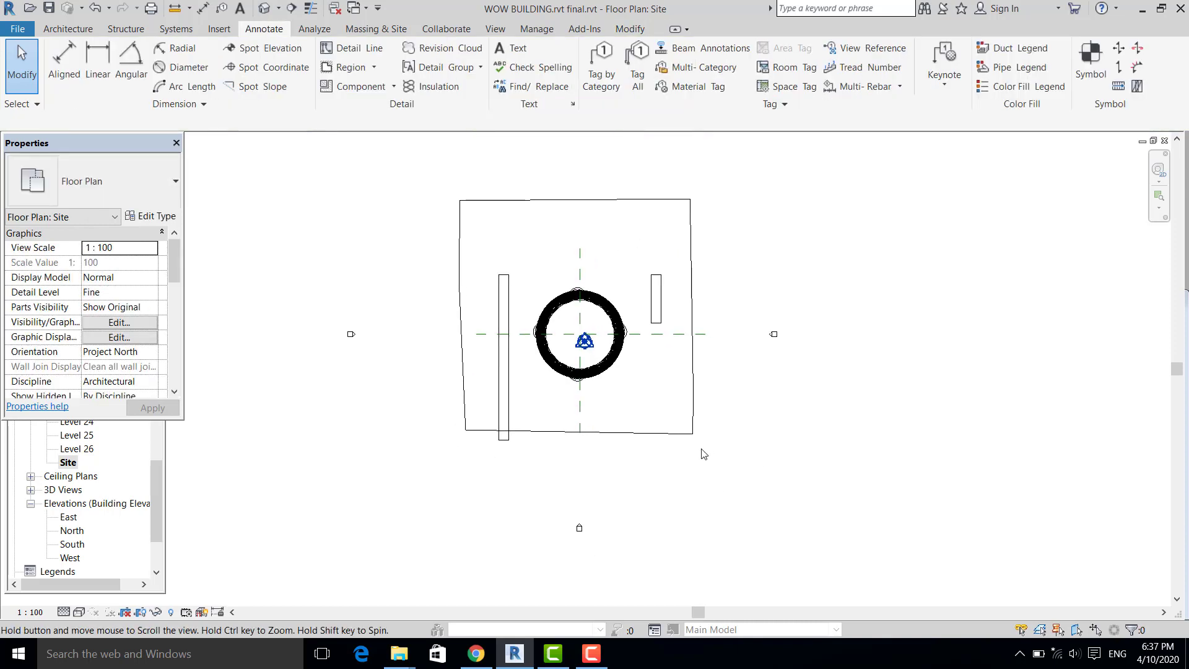
{"action": "scroll", "coordinate": [608, 283], "scroll_direction": "up", "scroll_amount": 2}
{"action": "scroll", "coordinate": [609, 283], "scroll_direction": "up", "scroll_amount": 1}
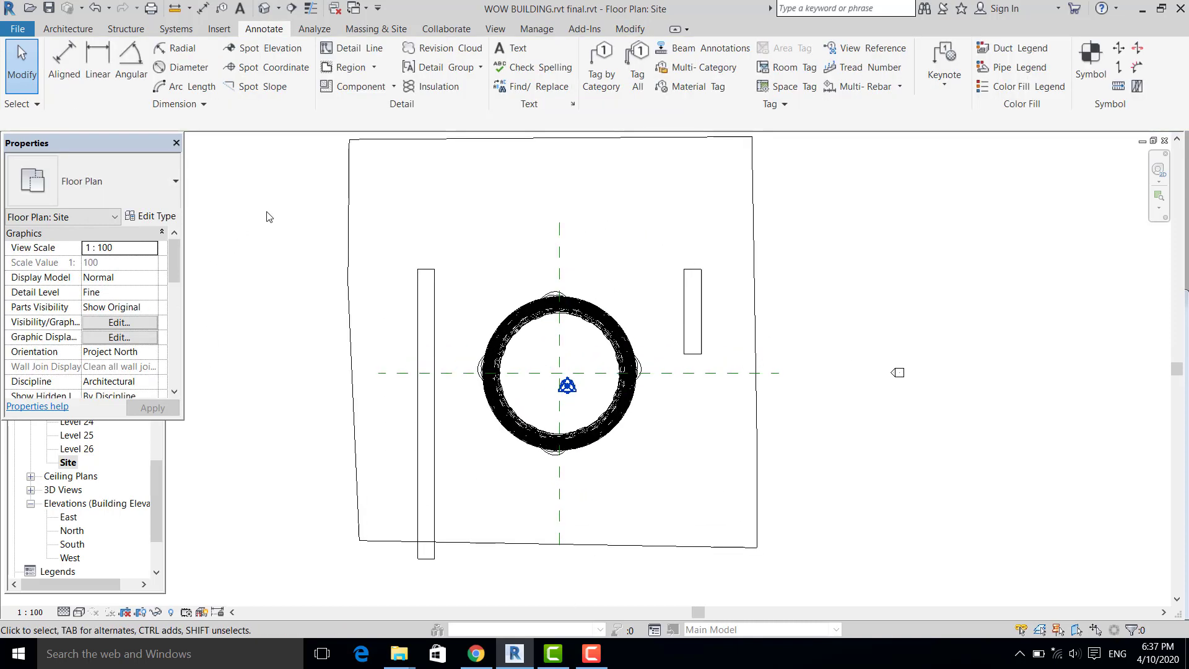
{"action": "left_click", "coordinate": [357, 49]}
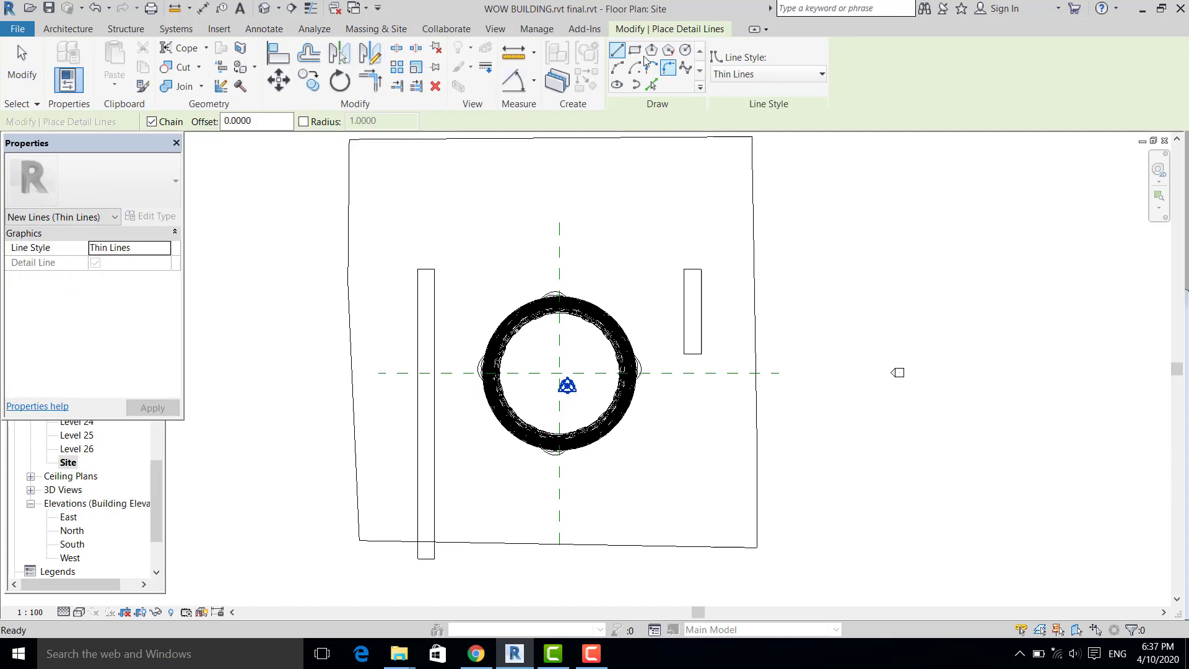
{"action": "left_click", "coordinate": [633, 54]}
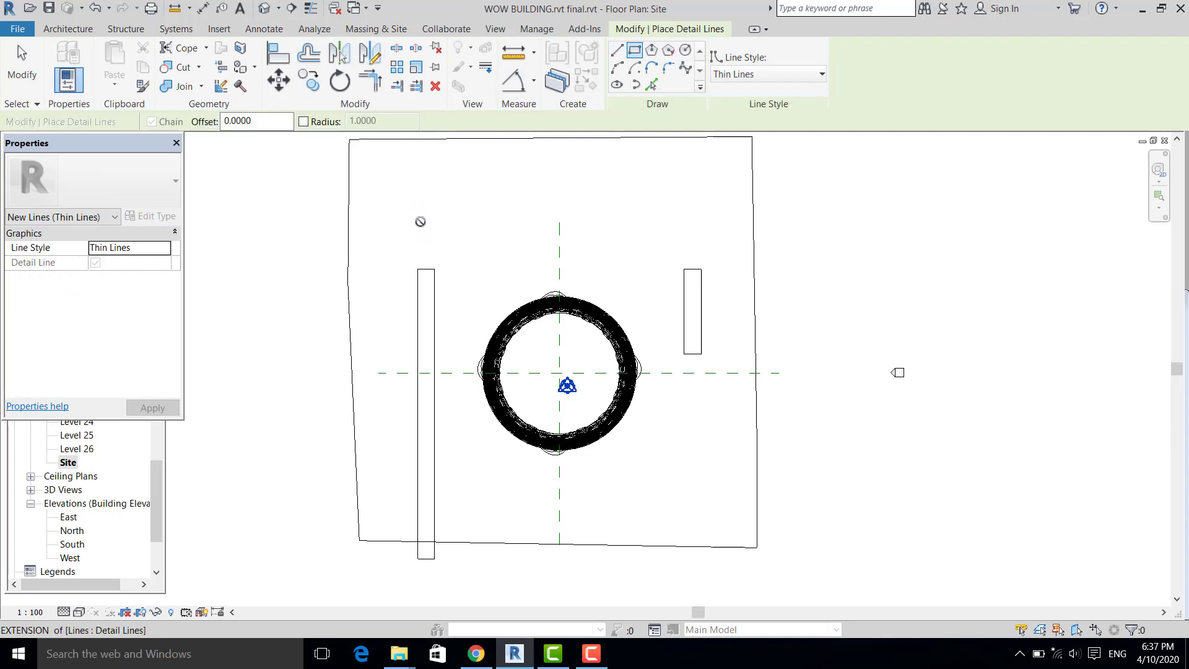
{"action": "left_click", "coordinate": [417, 221]}
{"action": "left_click", "coordinate": [700, 251]}
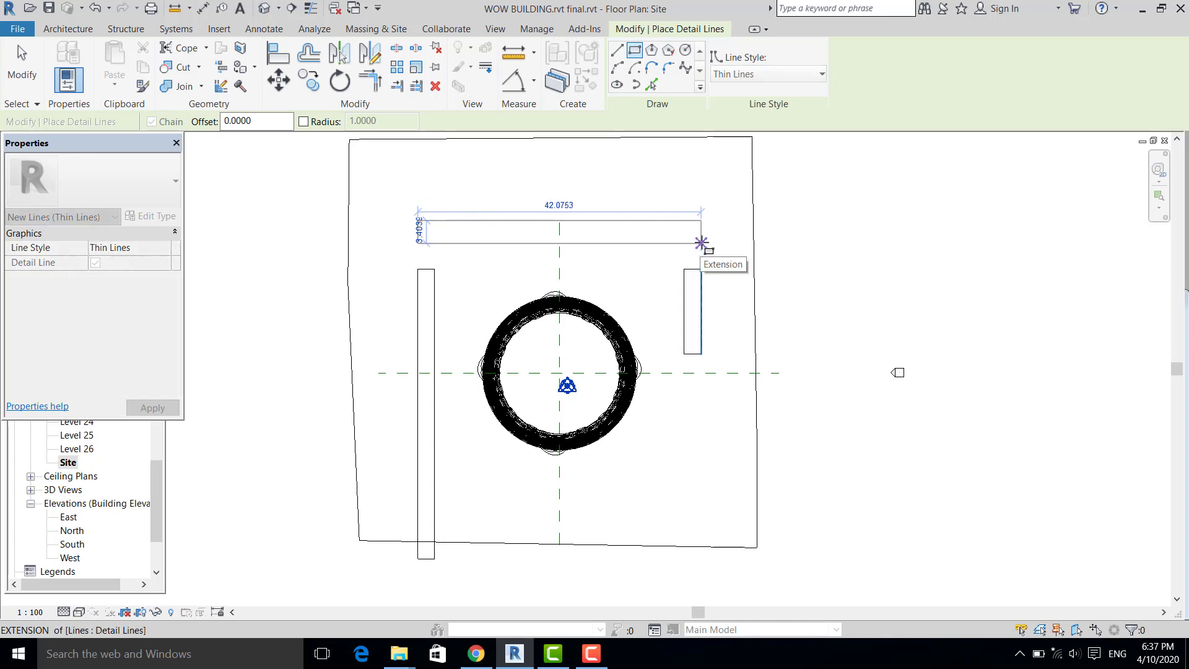
{"action": "left_click", "coordinate": [279, 269]}
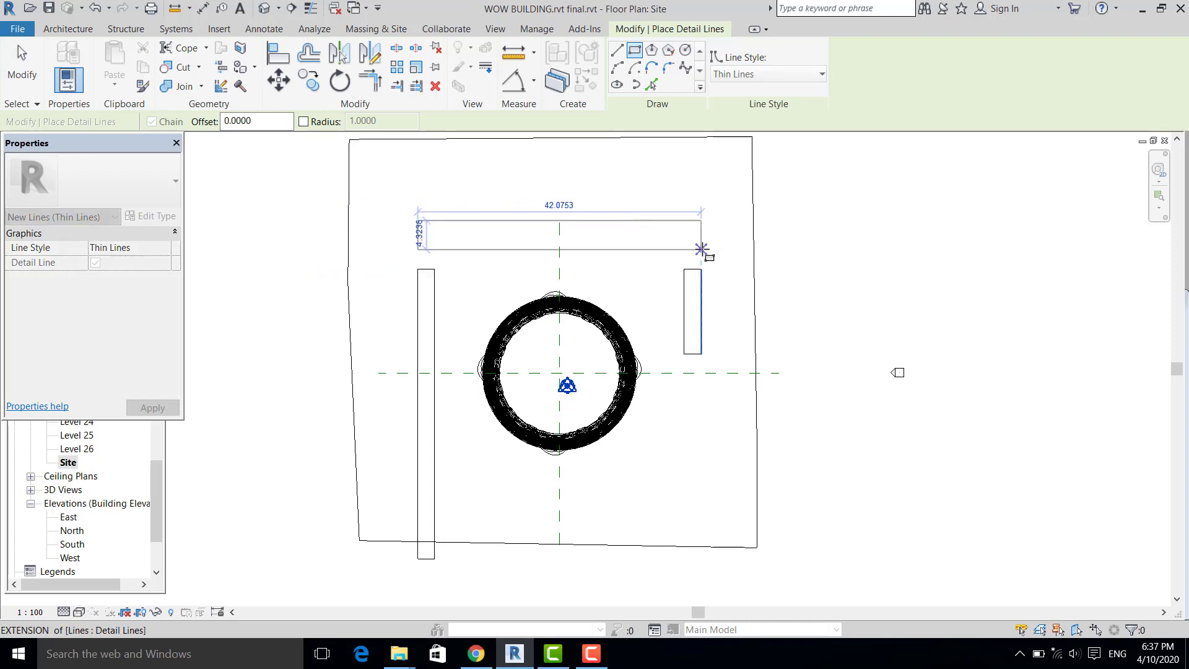
{"action": "left_click", "coordinate": [701, 239]}
{"action": "left_click", "coordinate": [22, 56]}
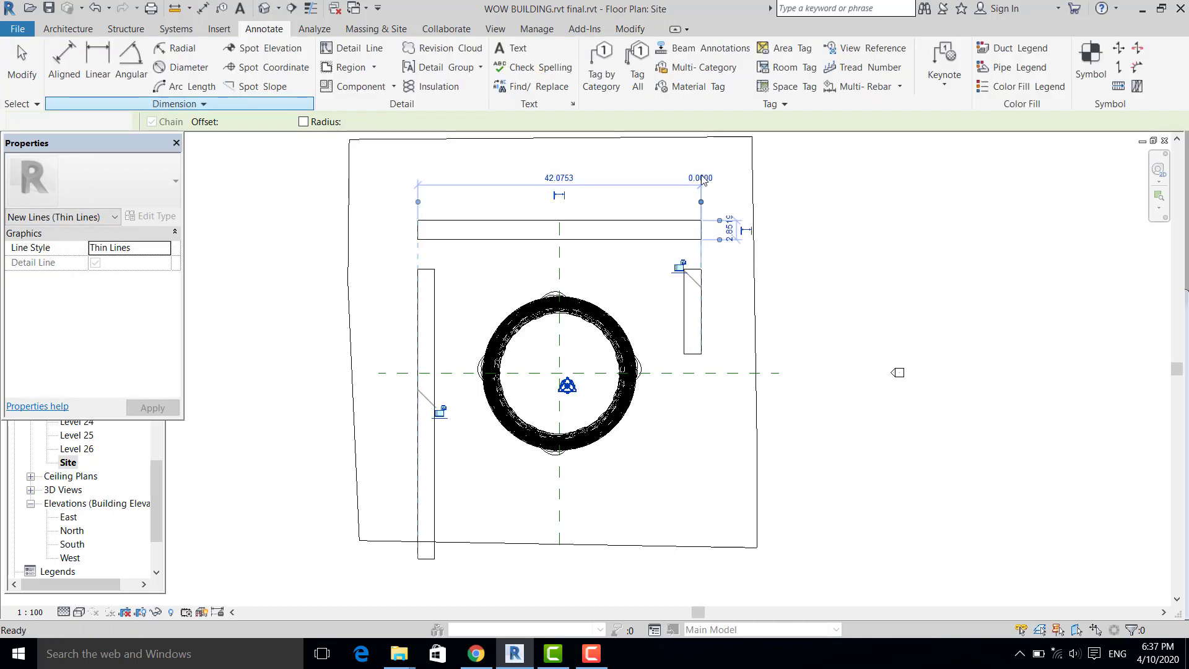
Set the horizontal rectangle's height to 2.5 by adjusting its top line.
{"action": "scroll", "coordinate": [684, 172], "scroll_direction": "up", "scroll_amount": 1}
{"action": "left_click", "coordinate": [697, 227]}
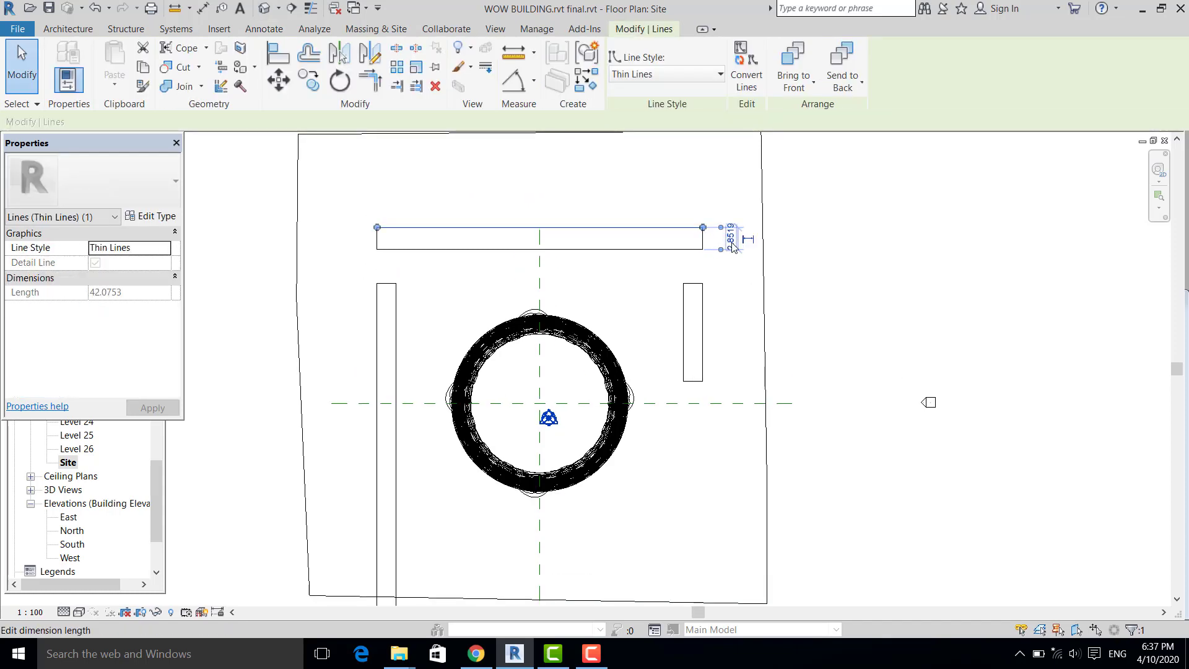
{"action": "left_click", "coordinate": [732, 239]}
{"action": "key", "text": "Return"}
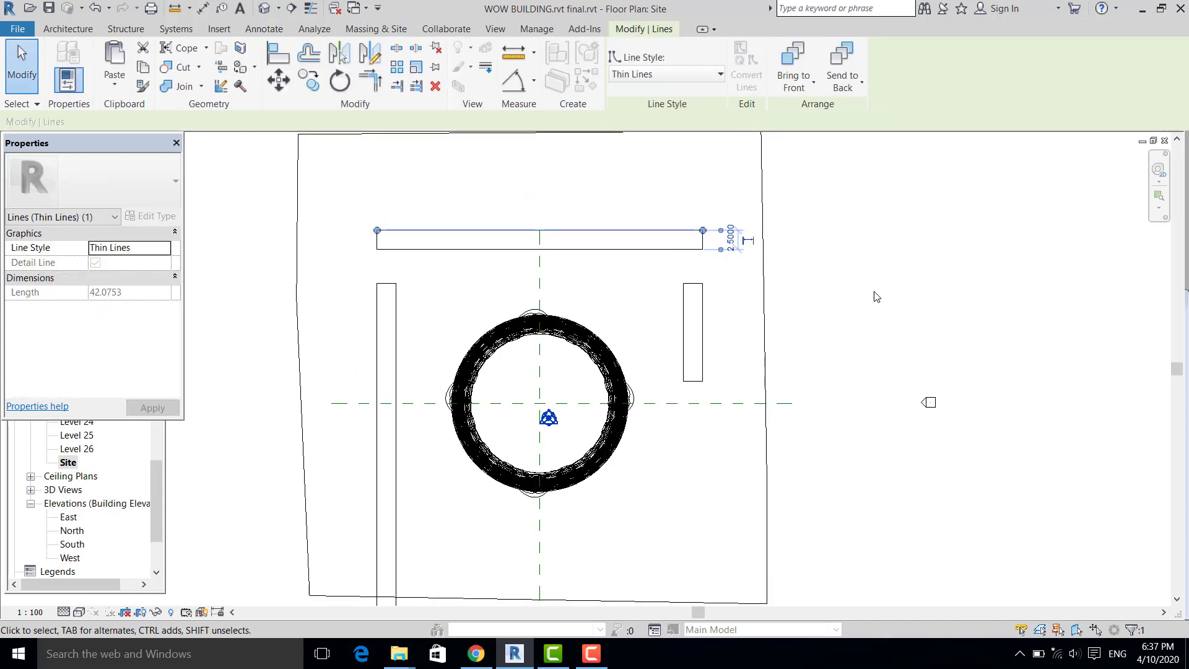
Join the north and east strips into a northeast corner by trimming/extending their inner and outer lines to each other.
{"action": "left_click", "coordinate": [809, 340]}
{"action": "scroll", "coordinate": [651, 304], "scroll_direction": "up", "scroll_amount": 2}
{"action": "scroll", "coordinate": [601, 312], "scroll_direction": "down", "scroll_amount": 1}
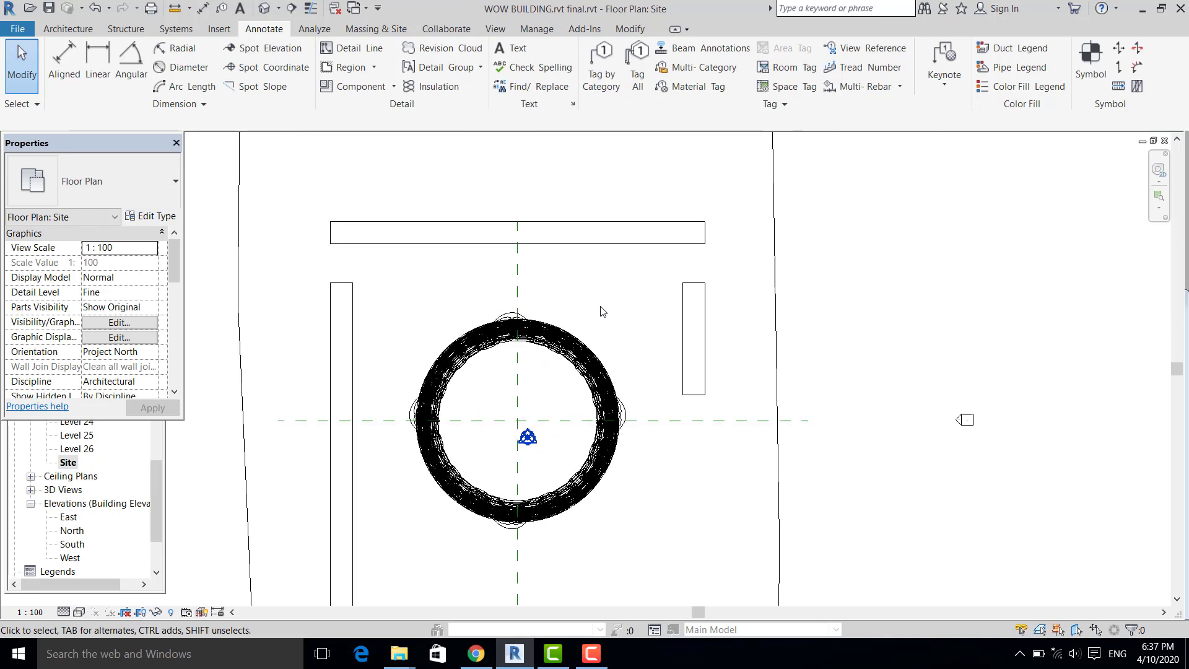
{"action": "middle_click_drag", "start_coordinate": [606, 299], "coordinate": [605, 276]}
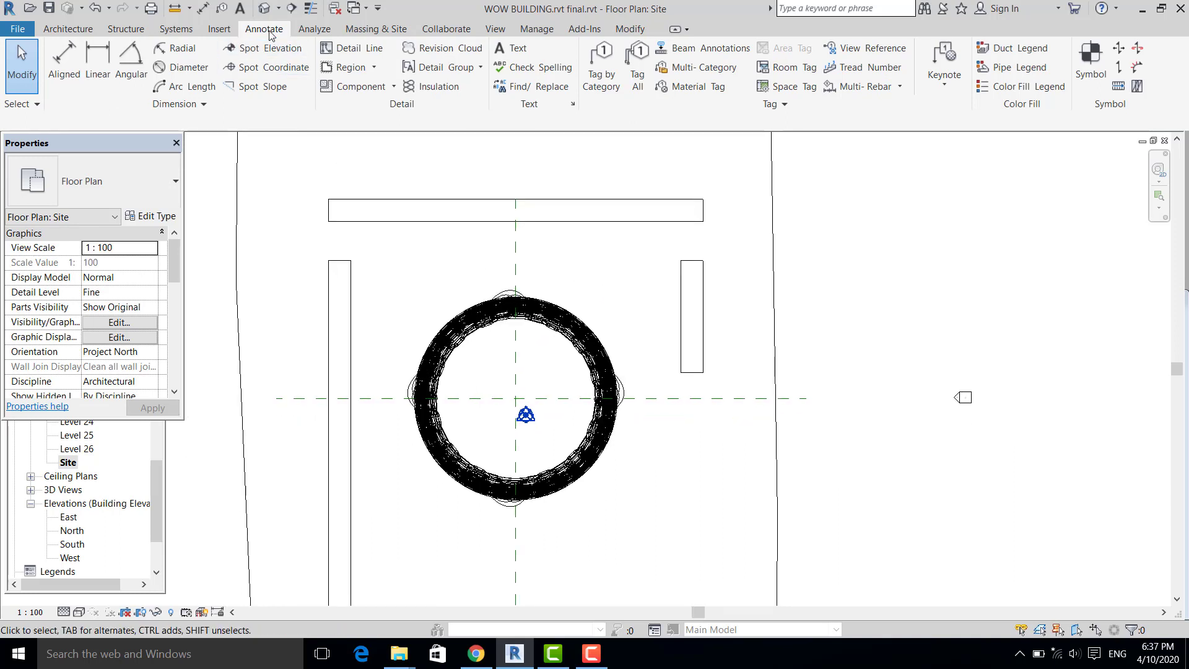
{"action": "left_click", "coordinate": [351, 48]}
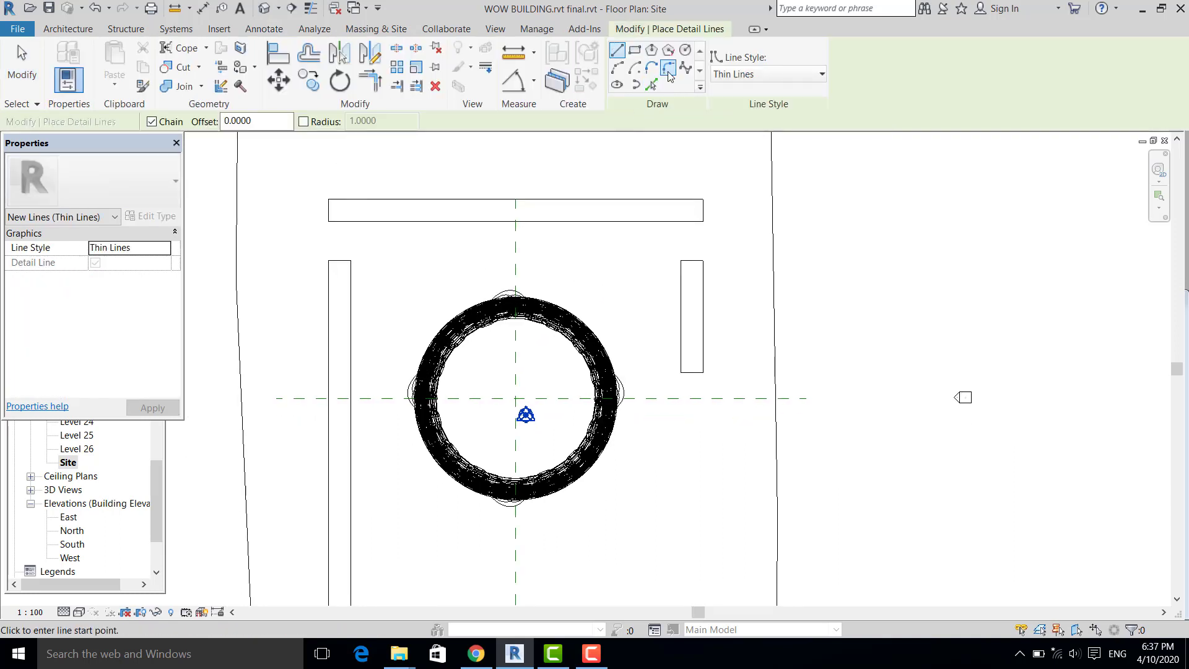
{"action": "left_click", "coordinate": [668, 68]}
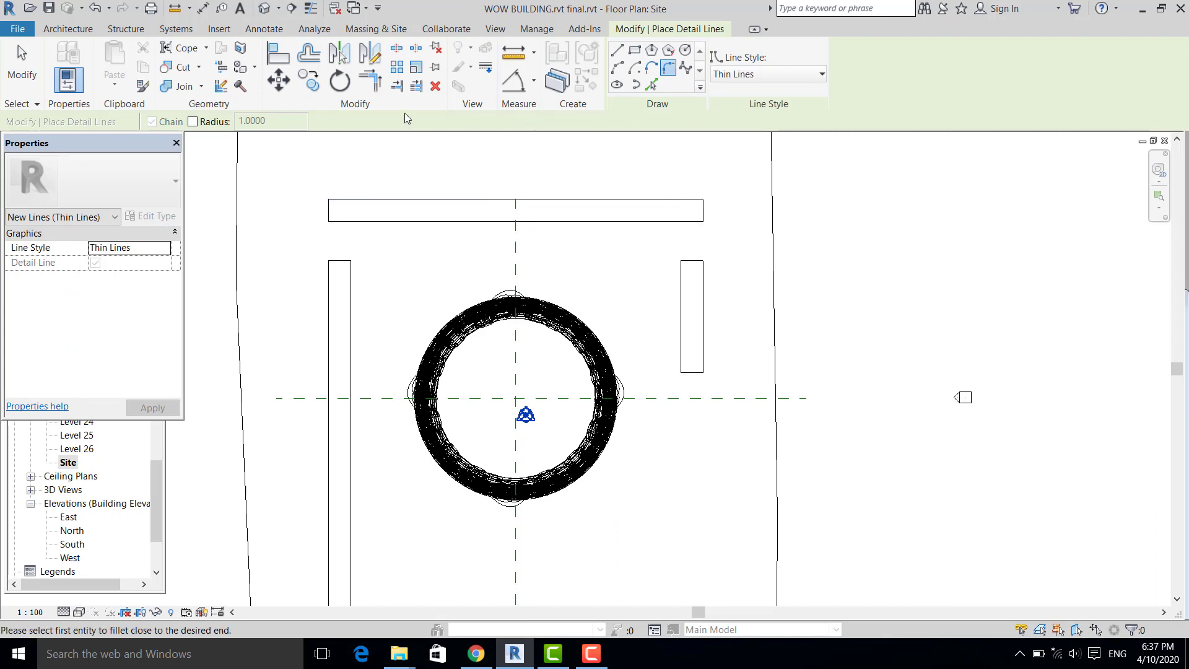
{"action": "left_click", "coordinate": [374, 81]}
{"action": "left_click", "coordinate": [682, 273]}
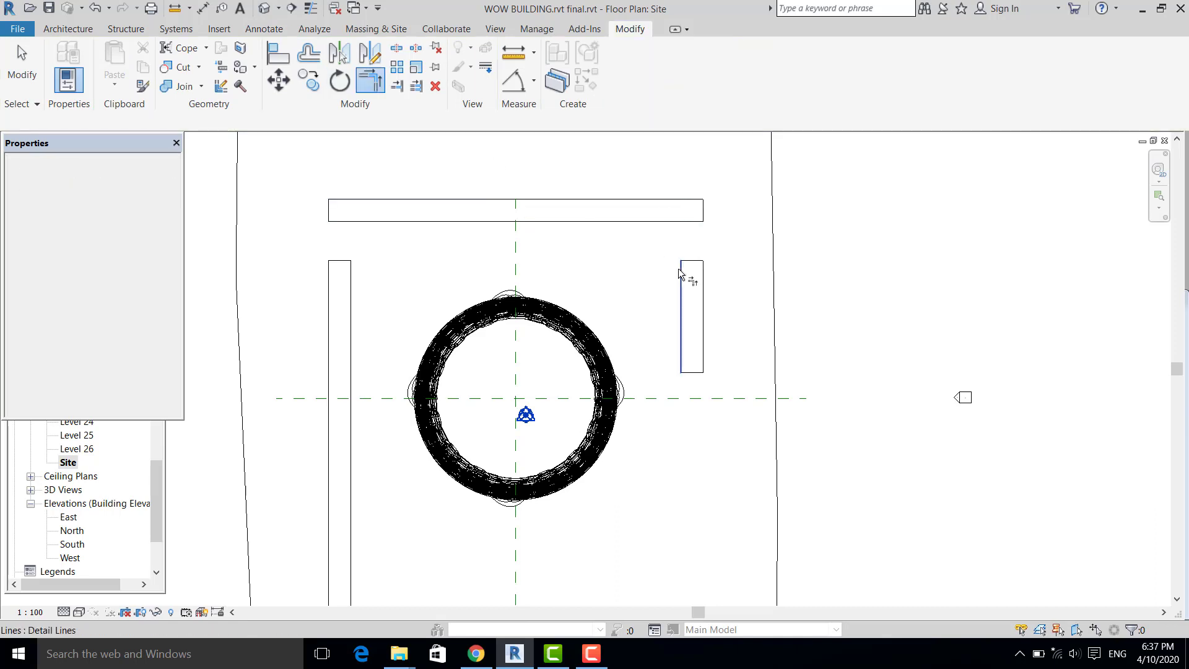
{"action": "left_click", "coordinate": [658, 222]}
{"action": "left_click", "coordinate": [705, 290]}
{"action": "left_click", "coordinate": [688, 204]}
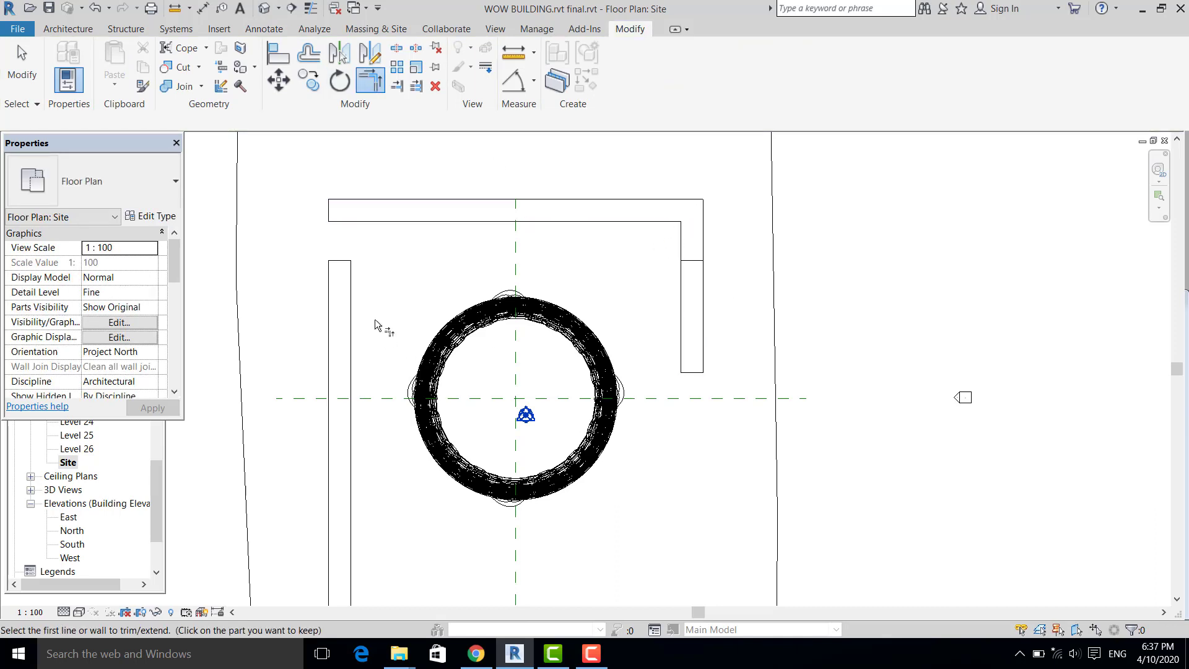
Join the north and west strips into a northwest corner by trimming/extending their inner and outer lines to each other.
{"action": "left_click", "coordinate": [355, 292]}
{"action": "left_click", "coordinate": [393, 221]}
{"action": "left_click", "coordinate": [329, 279]}
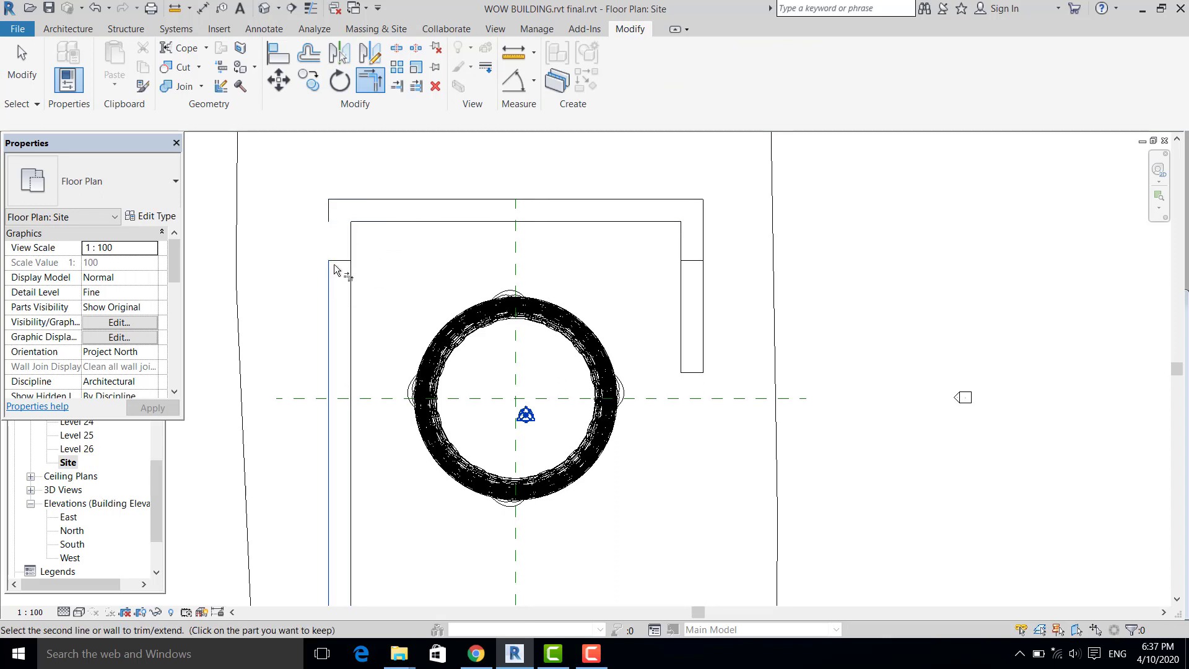
{"action": "left_click", "coordinate": [352, 201]}
{"action": "key", "text": "Escape"}
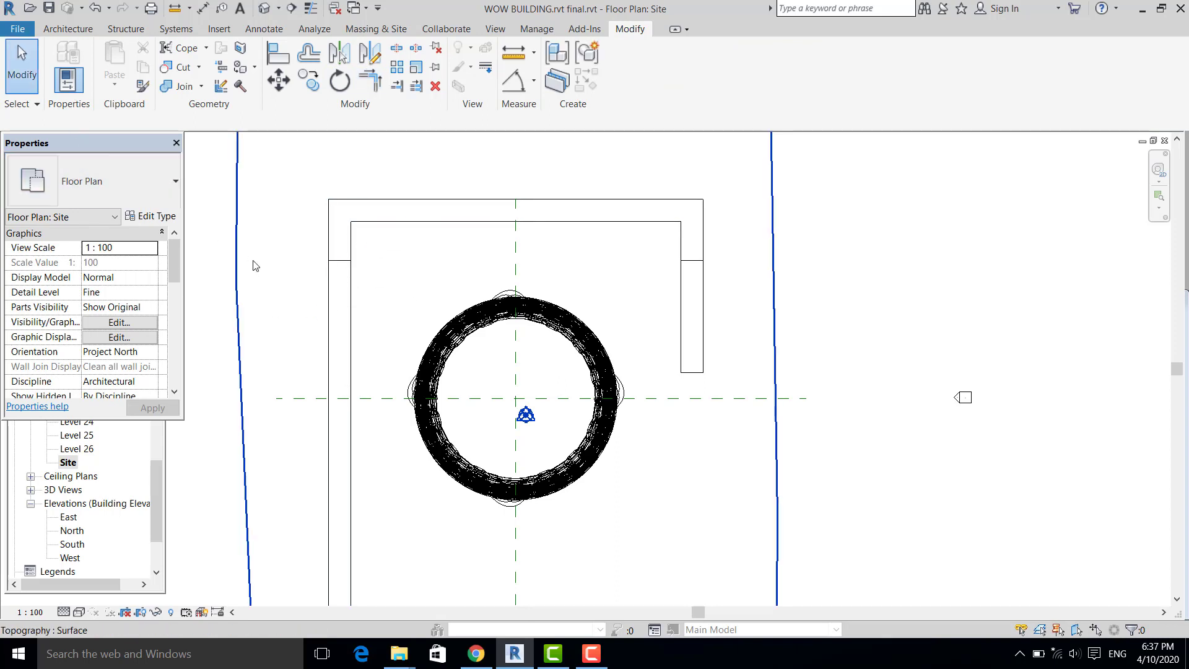
Delete the two short cross lines that close off the west and east strips below the joined corners.
{"action": "left_click_drag", "start_coordinate": [224, 240], "coordinate": [390, 318]}
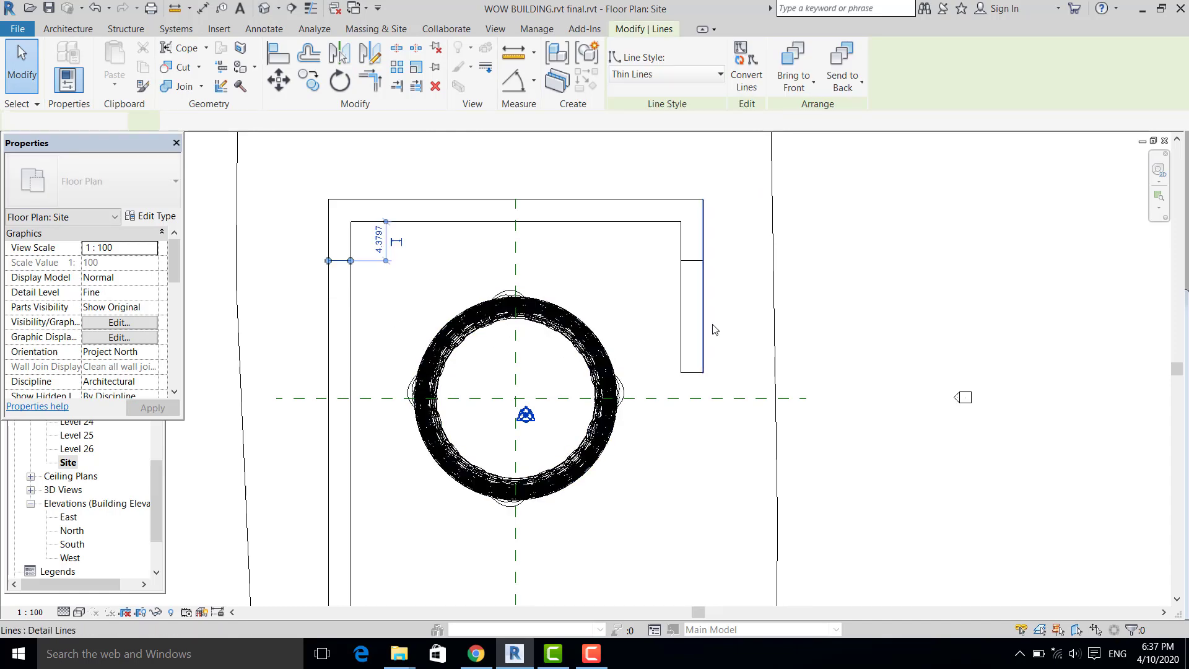
{"action": "key", "text": "Delete"}
{"action": "left_click", "coordinate": [687, 262]}
{"action": "key", "text": "Delete"}
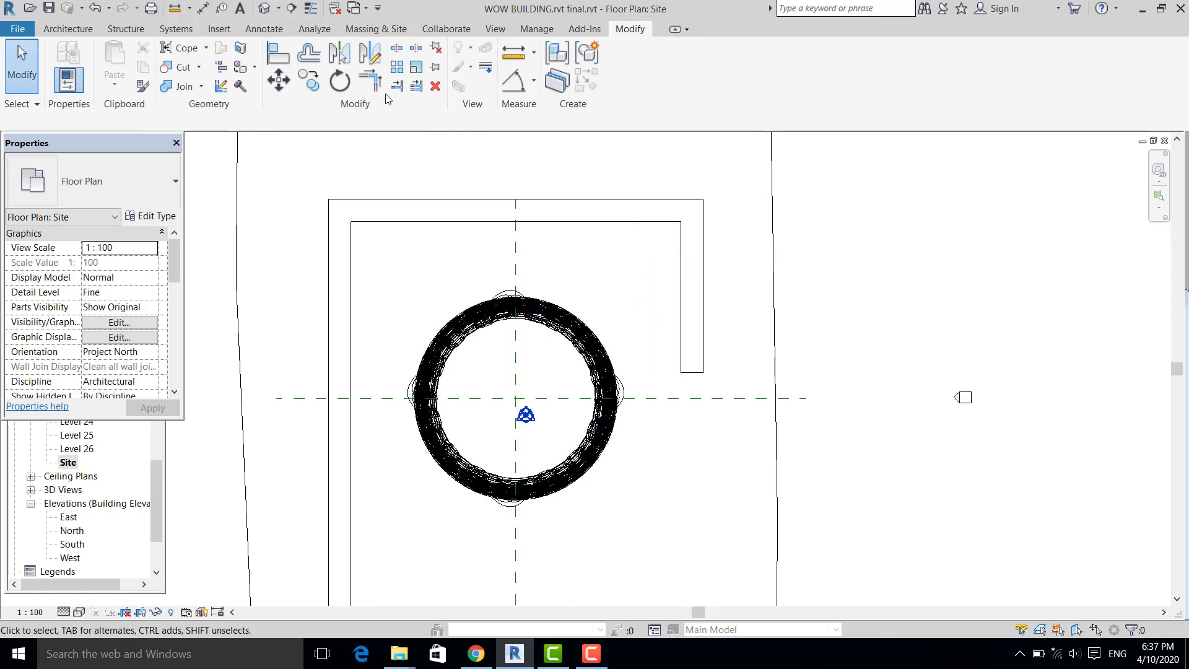
Round the inner northeast corner of the strip outline with a fillet arc of radius 10.
{"action": "left_click", "coordinate": [314, 29]}
{"action": "left_click", "coordinate": [264, 28]}
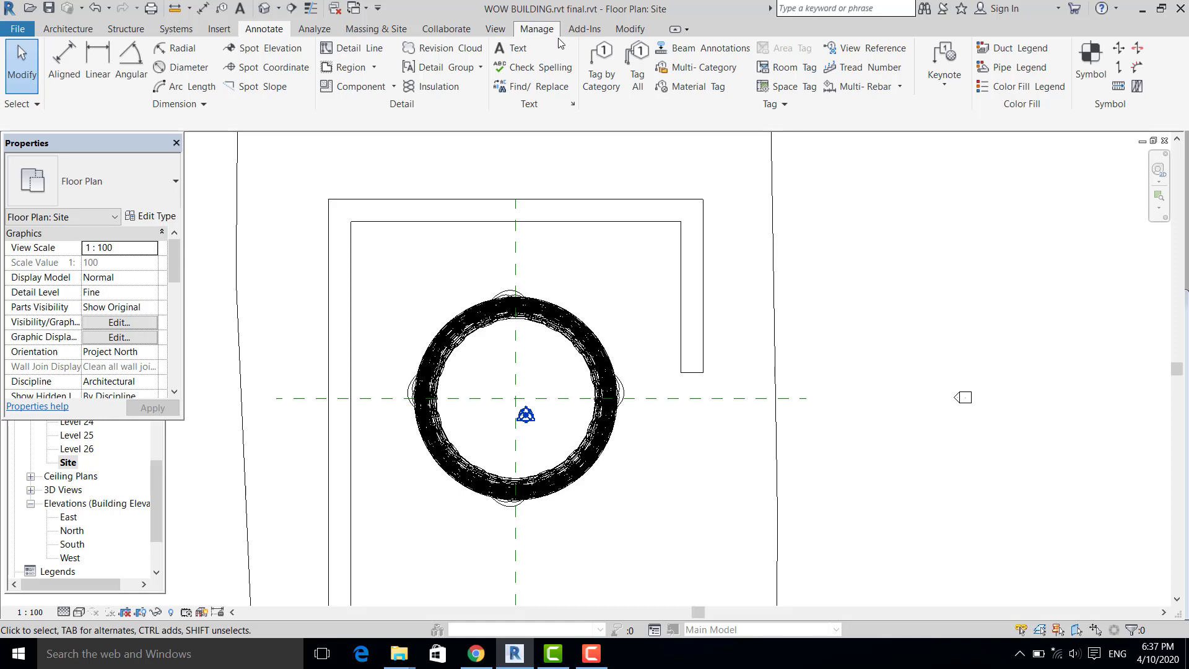
{"action": "left_click", "coordinate": [368, 50]}
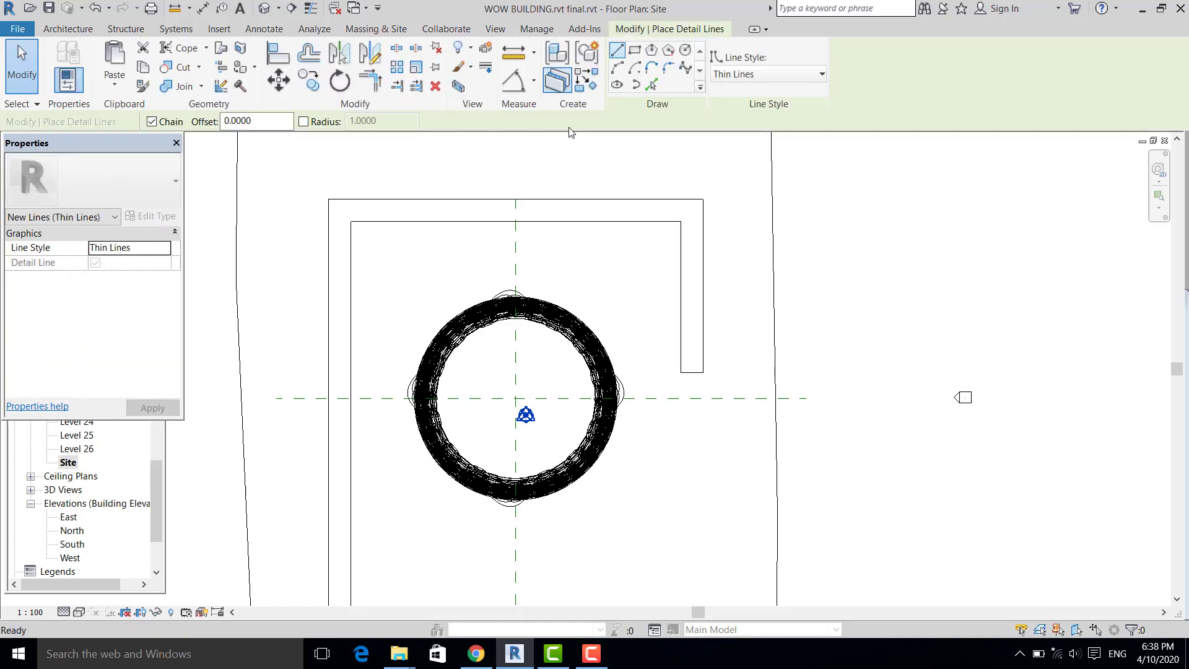
{"action": "left_click", "coordinate": [674, 74]}
{"action": "scroll", "coordinate": [685, 274], "scroll_direction": "up", "scroll_amount": 2}
{"action": "left_click", "coordinate": [653, 210]}
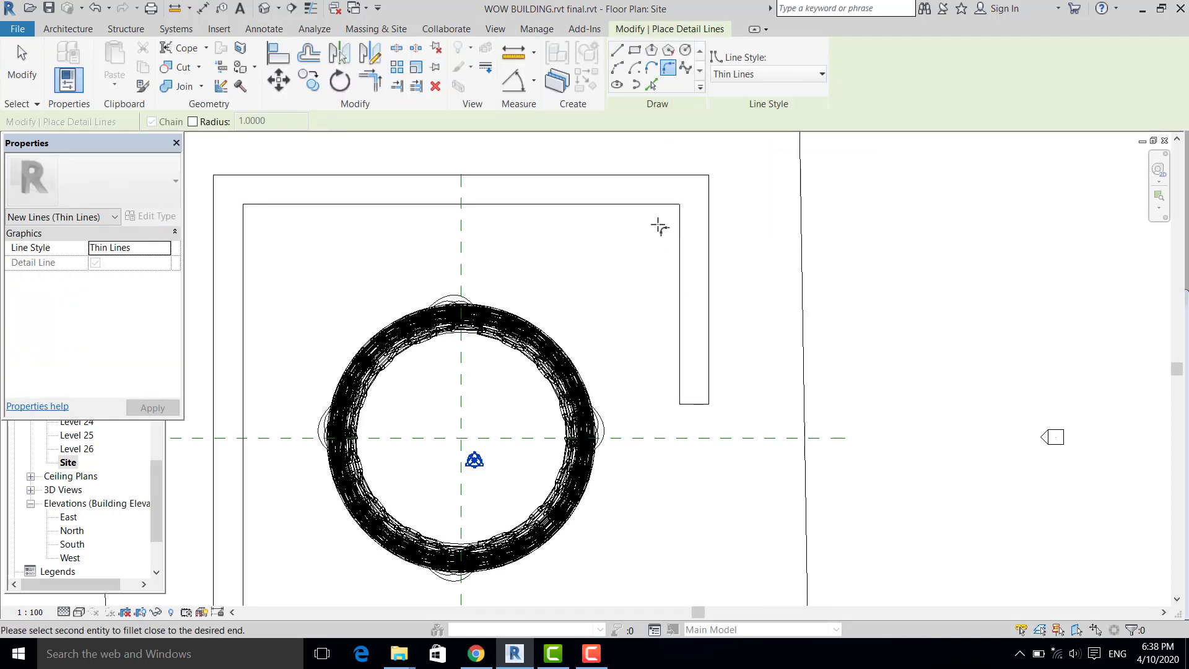
{"action": "left_click", "coordinate": [678, 240]}
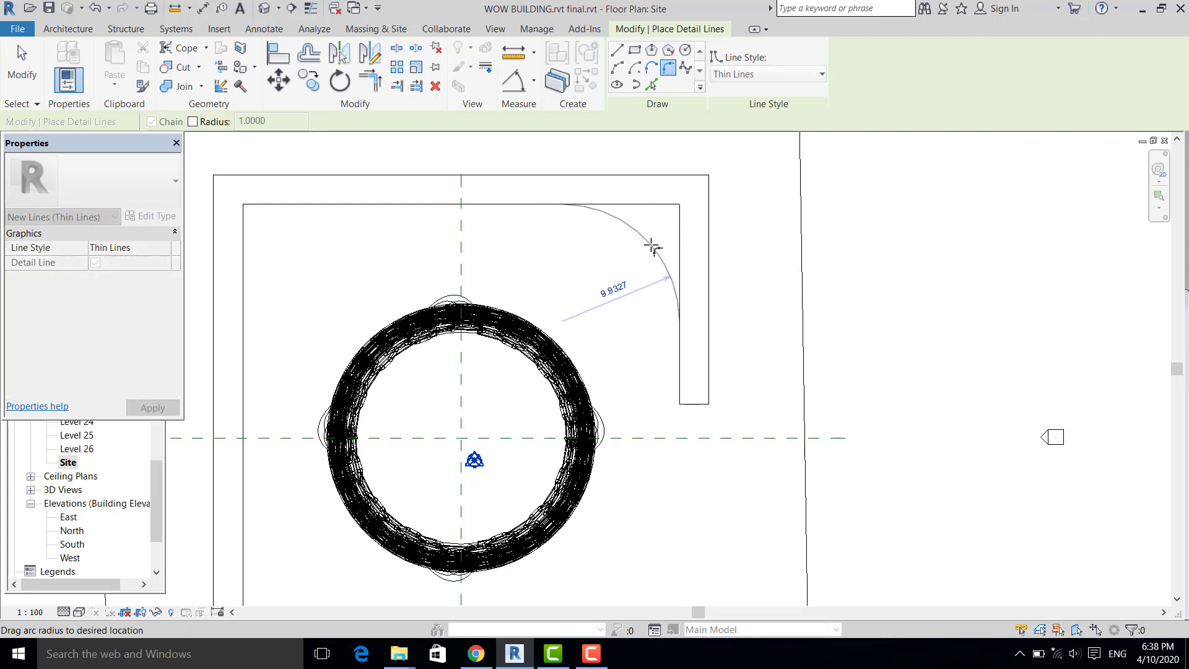
{"action": "left_click", "coordinate": [645, 241]}
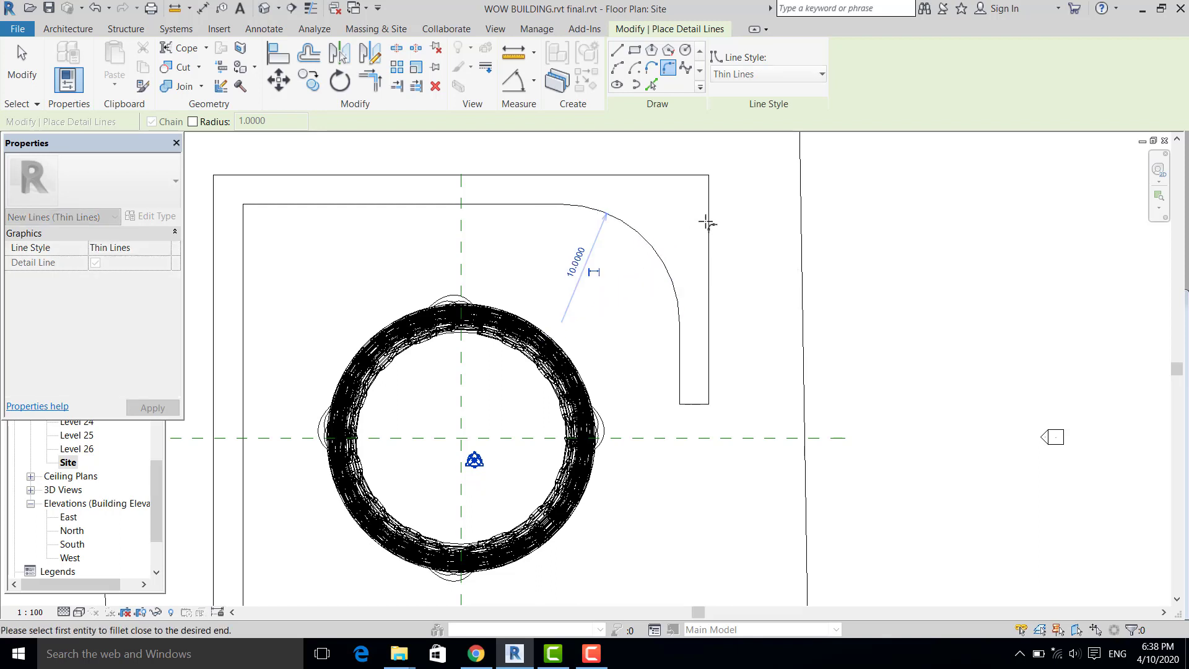
Round the outer northeast corner with a fillet arc and set its radius to 11.5.
{"action": "left_click", "coordinate": [655, 199]}
{"action": "scroll", "coordinate": [747, 235], "scroll_direction": "down", "scroll_amount": 2}
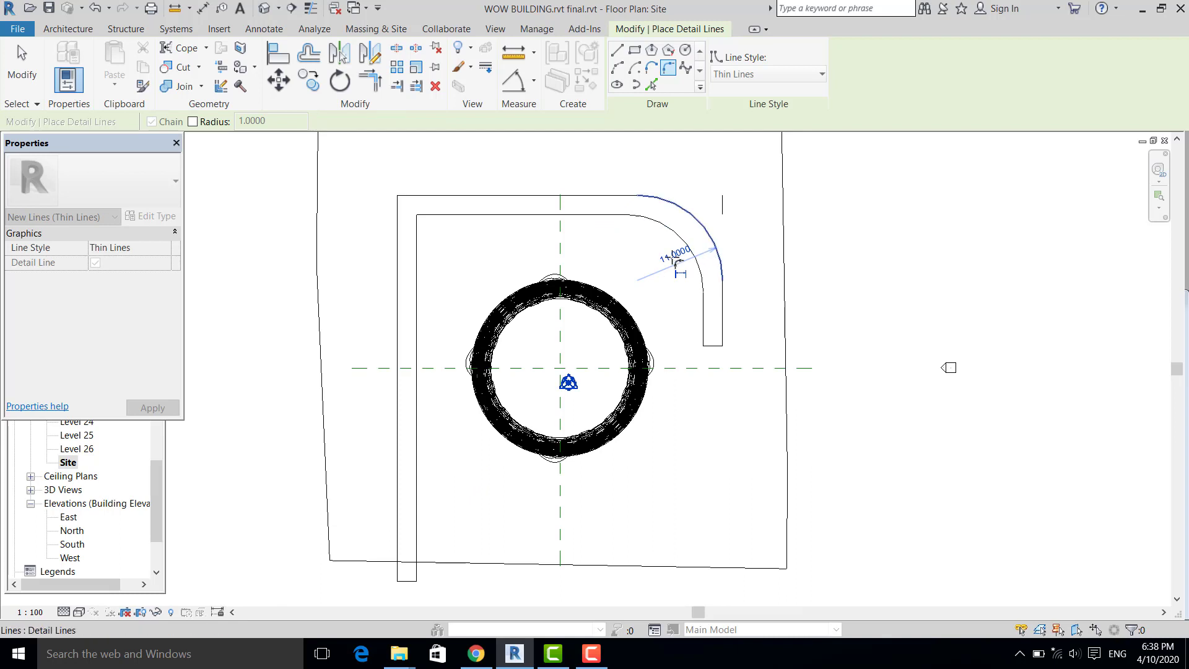
{"action": "scroll", "coordinate": [737, 264], "scroll_direction": "up", "scroll_amount": 1}
{"action": "left_click", "coordinate": [693, 251]}
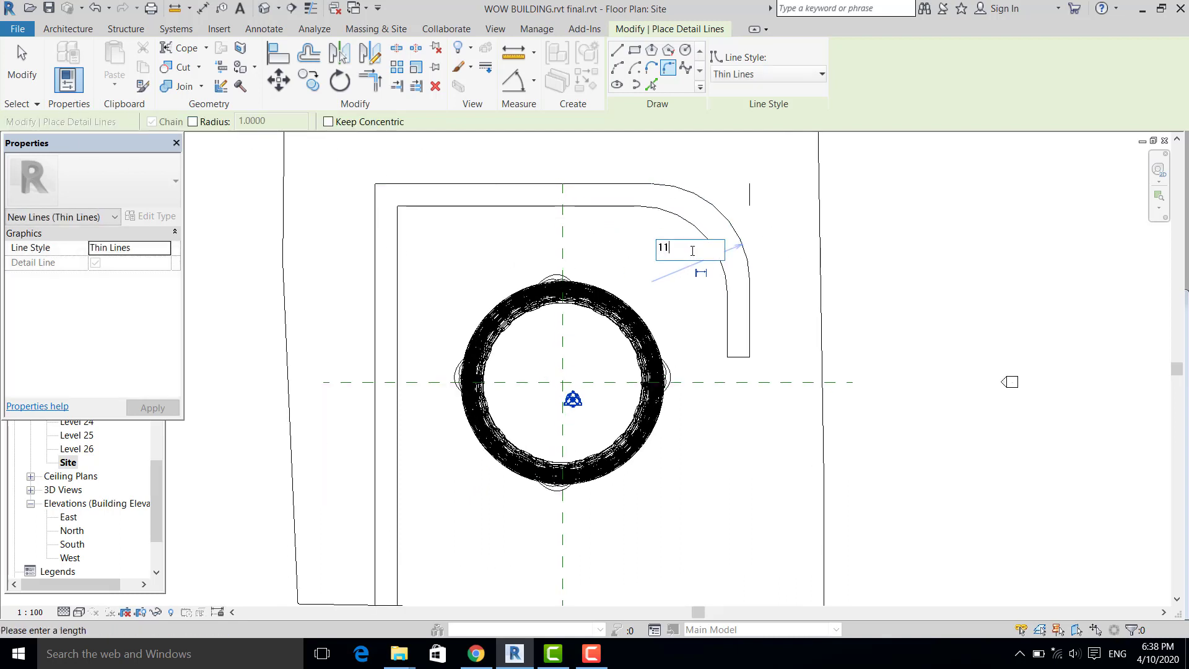
{"action": "key", "text": "Return"}
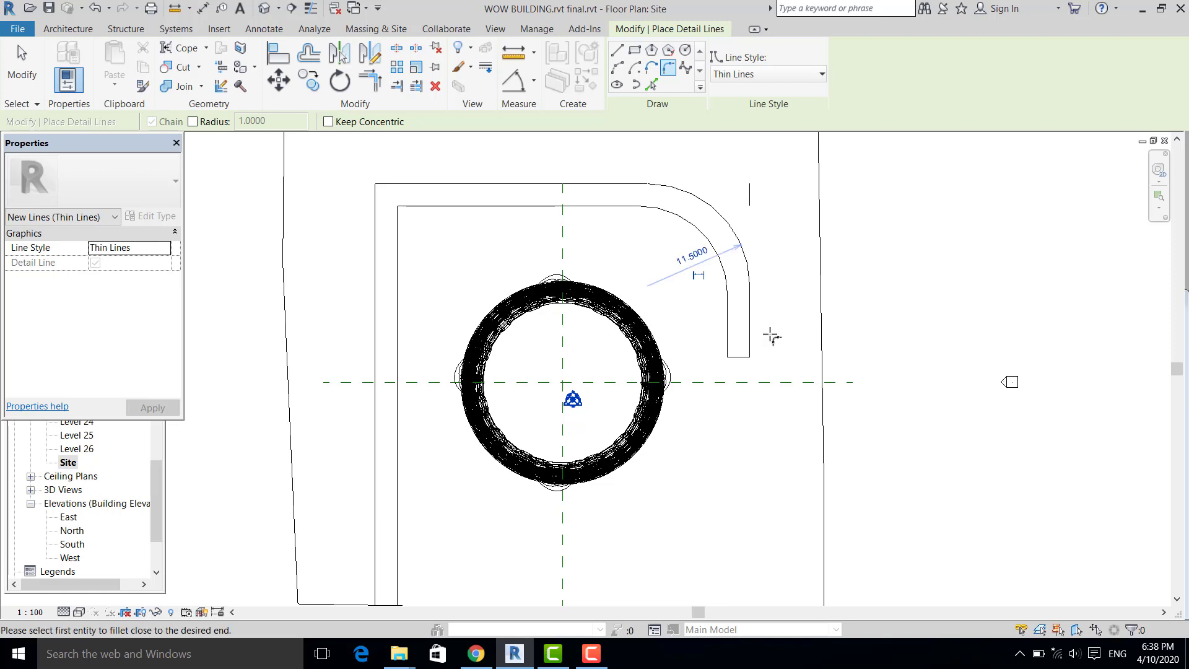
Round the northwest corner with fillet arcs, radius 12 on the inner lines and radius 14 on the outer lines.
{"action": "left_click", "coordinate": [398, 239]}
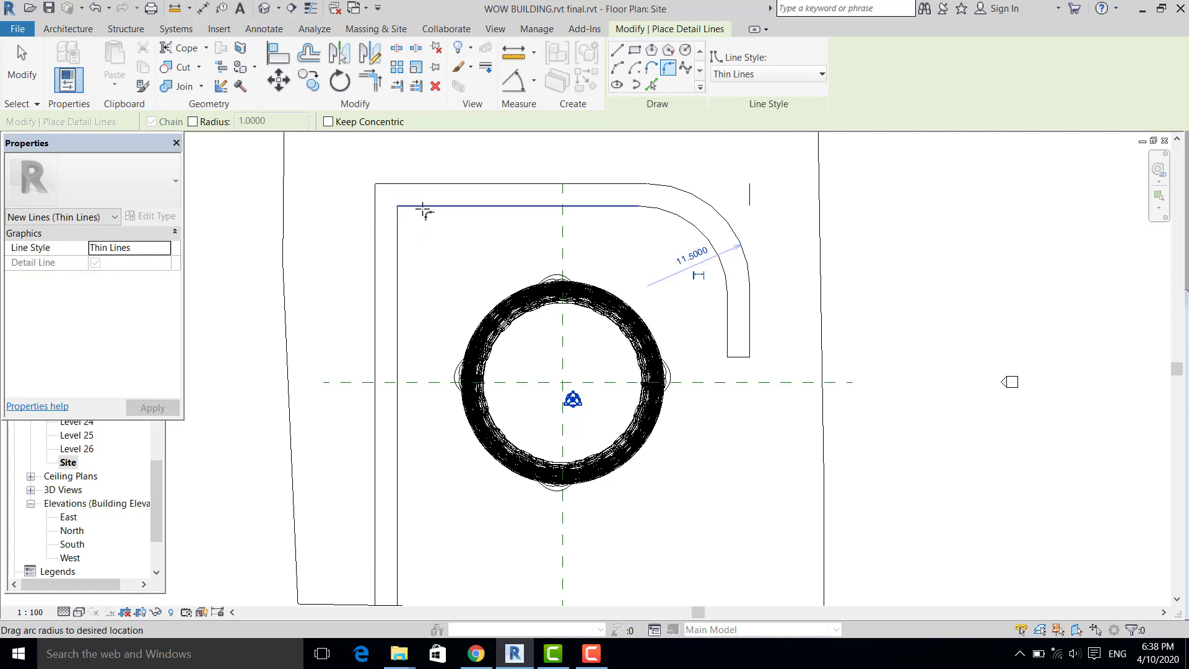
{"action": "left_click", "coordinate": [426, 206]}
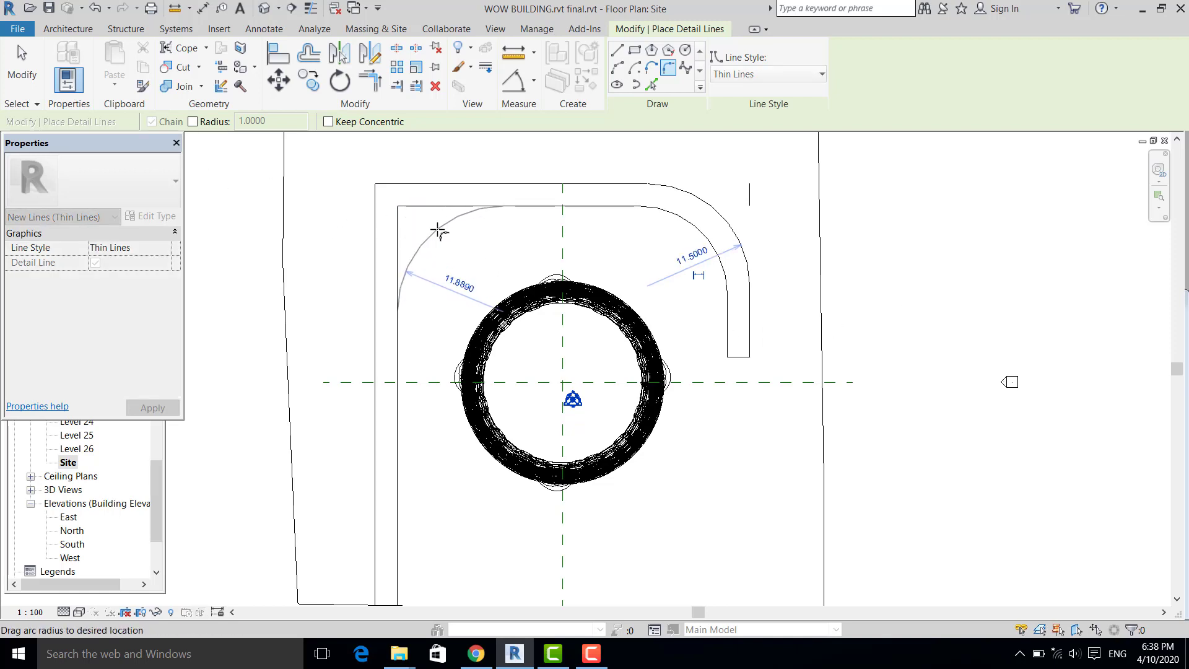
{"action": "left_click", "coordinate": [432, 233]}
{"action": "left_click", "coordinate": [378, 208]}
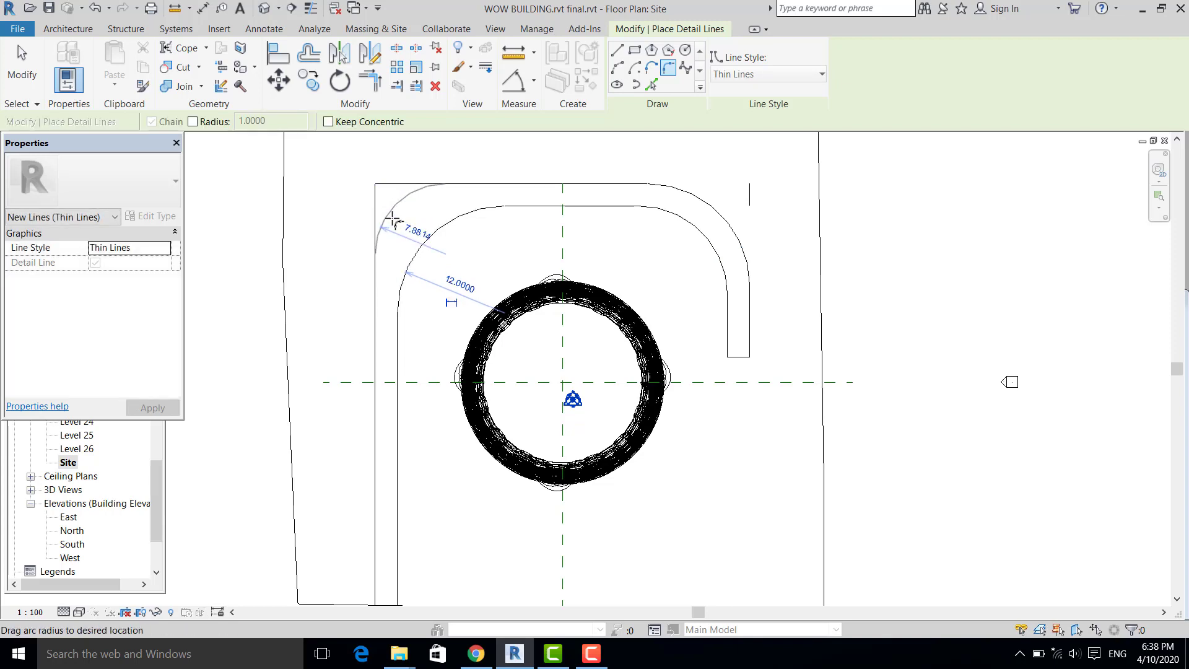
{"action": "left_click", "coordinate": [360, 226]}
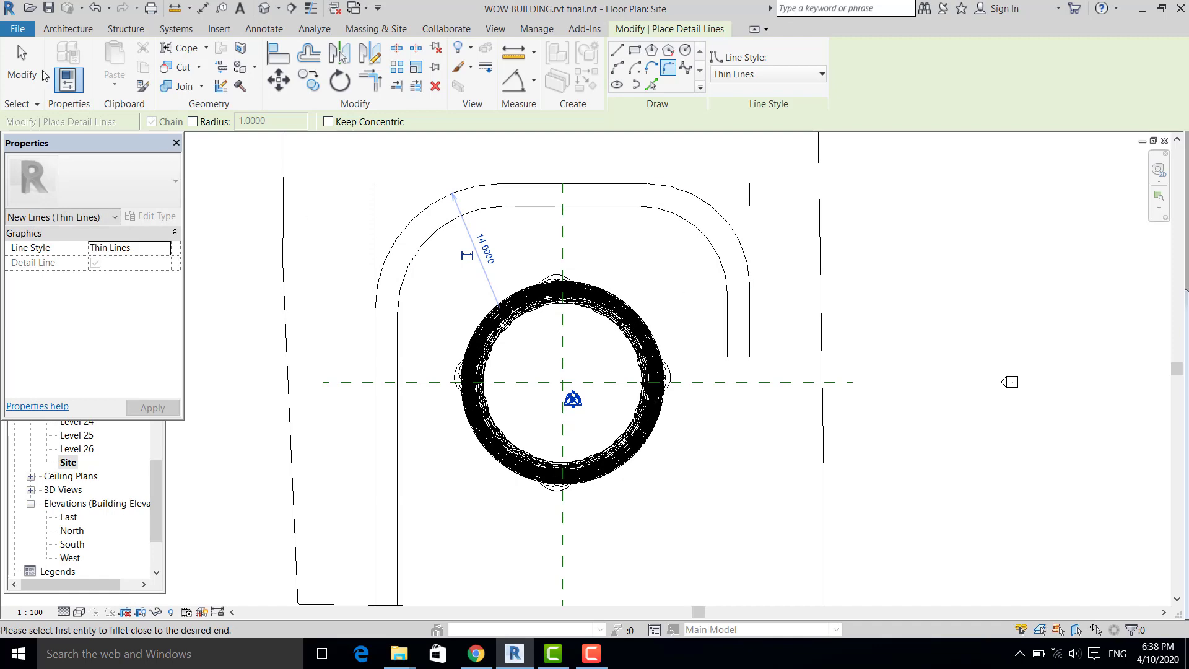
Delete the leftover vertical line stub outside the rounded northeast corner.
{"action": "left_click", "coordinate": [25, 68]}
{"action": "left_click", "coordinate": [752, 197]}
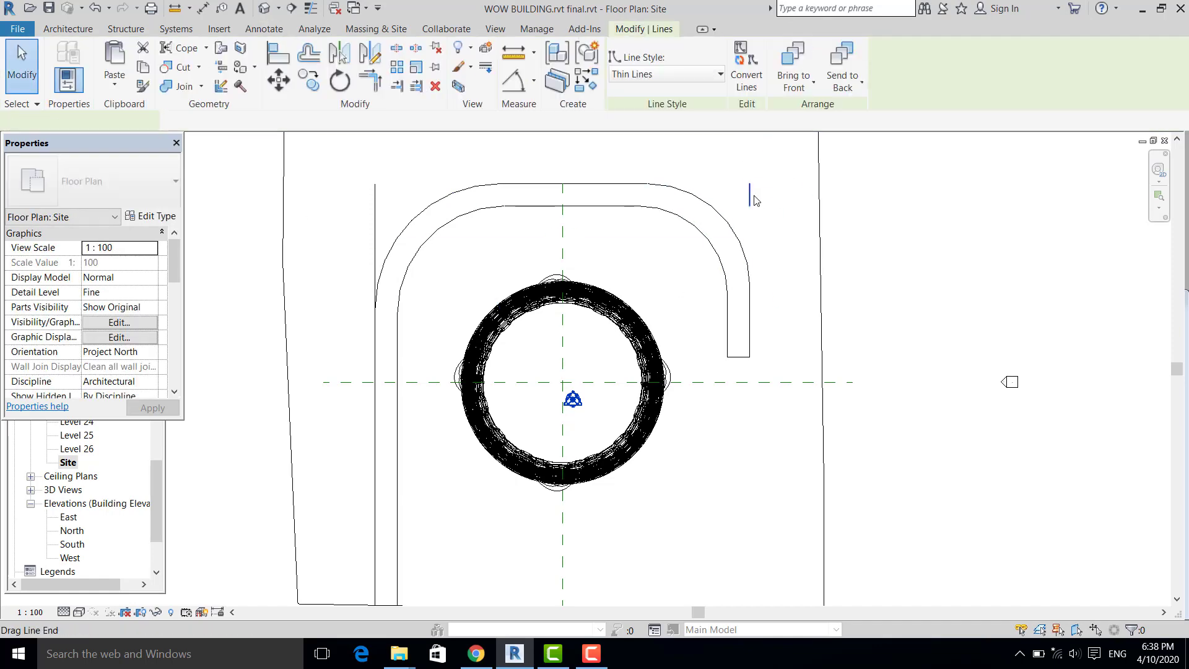
{"action": "key", "text": "Delete"}
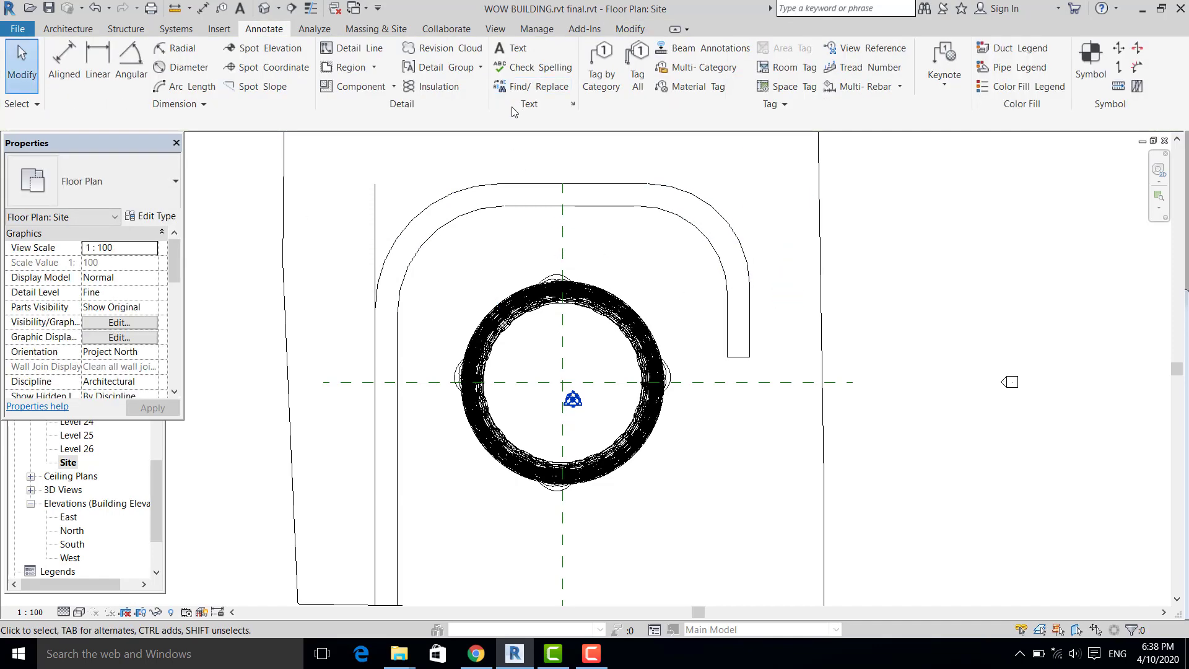
{"action": "left_click", "coordinate": [360, 49]}
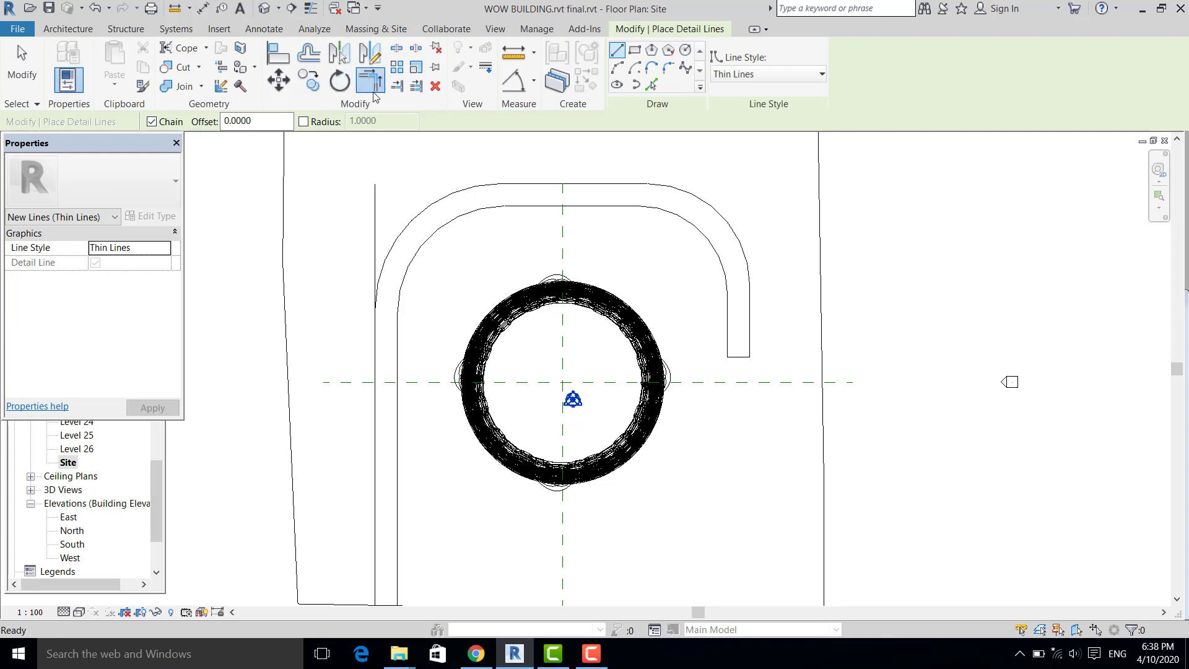
{"action": "key", "text": "Escape"}
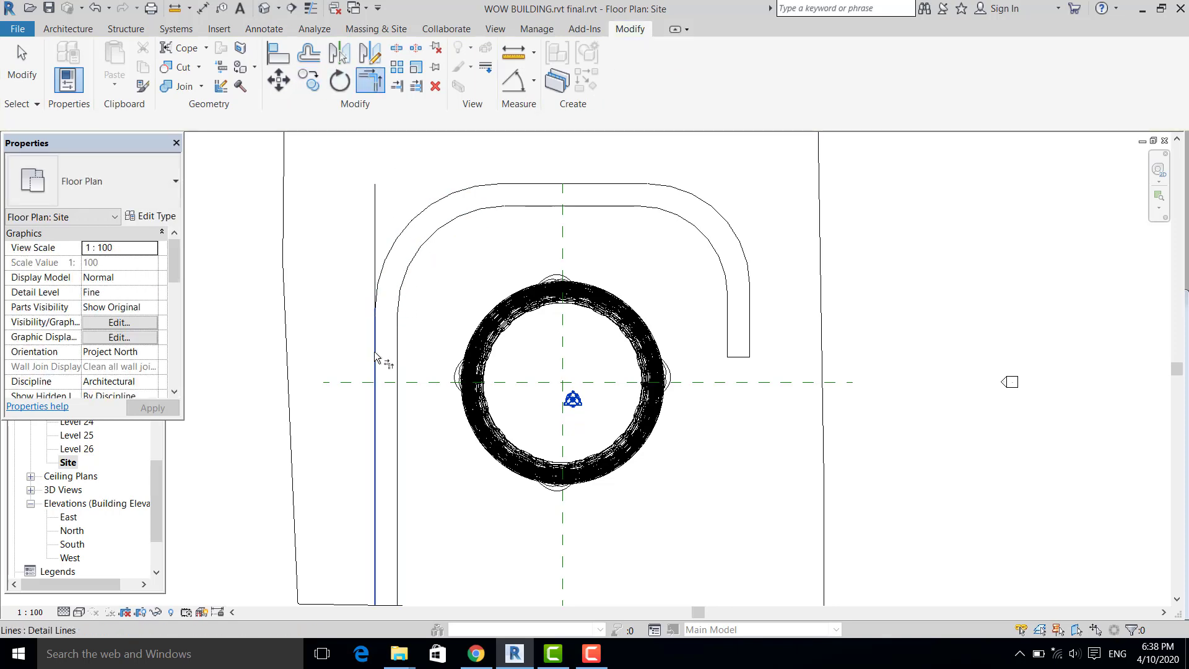
{"action": "key", "text": "Escape"}
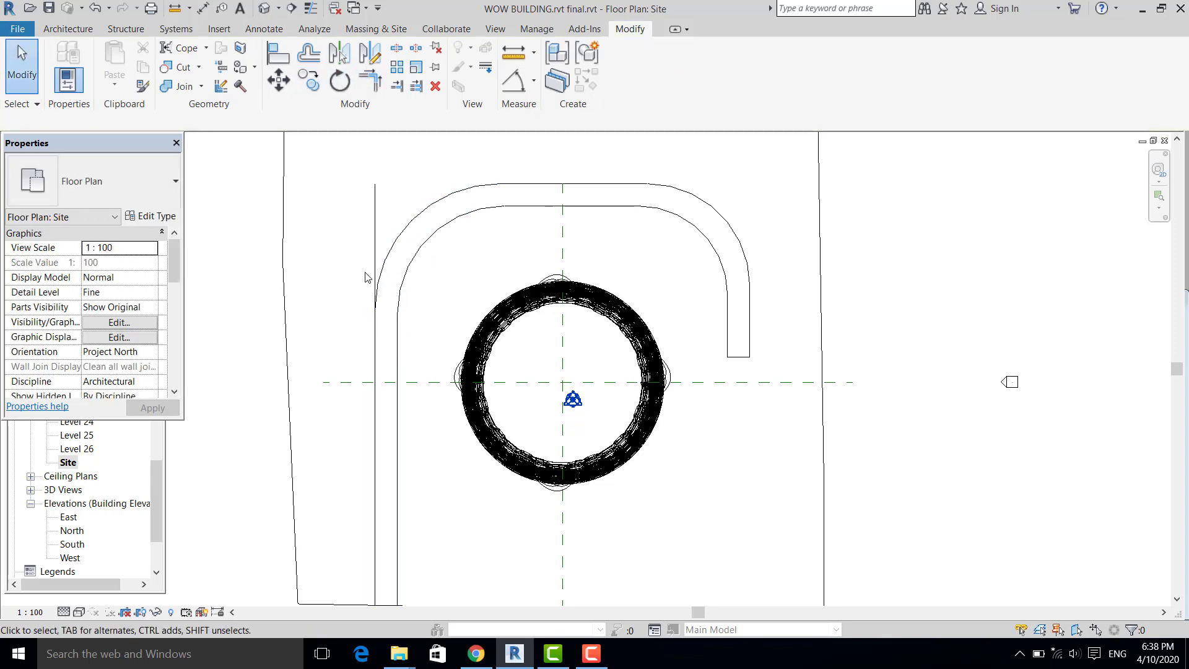
Delete the leftover vertical line outside the rounded northwest corner.
{"action": "left_click", "coordinate": [375, 255]}
{"action": "key", "text": "Delete"}
Examine the rounded strip outline in relation to the tower and the toposurface boundary in the site plan.
{"action": "scroll", "coordinate": [645, 290], "scroll_direction": "down", "scroll_amount": 2}
{"action": "middle_click_drag", "start_coordinate": [693, 297], "coordinate": [658, 244]}
{"action": "scroll", "coordinate": [626, 287], "scroll_direction": "down", "scroll_amount": 1}
{"action": "middle_click_drag", "start_coordinate": [694, 298], "coordinate": [701, 348]}
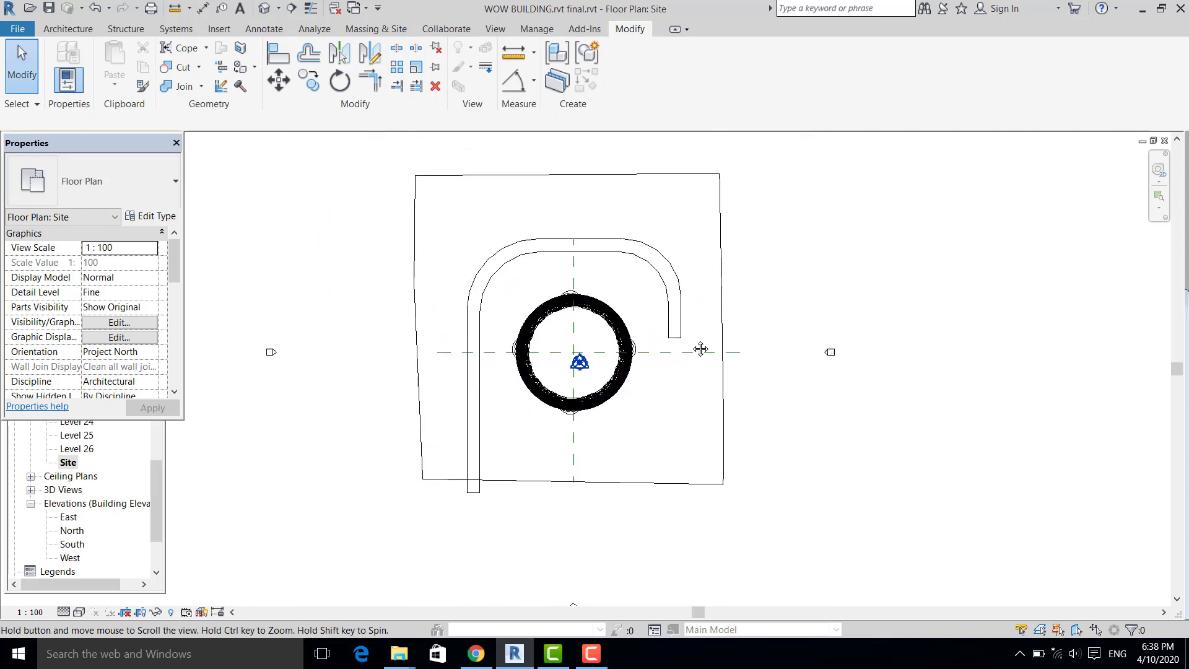
{"action": "scroll", "coordinate": [533, 201], "scroll_direction": "up", "scroll_amount": 1}
{"action": "middle_click_drag", "start_coordinate": [621, 242], "coordinate": [613, 240]}
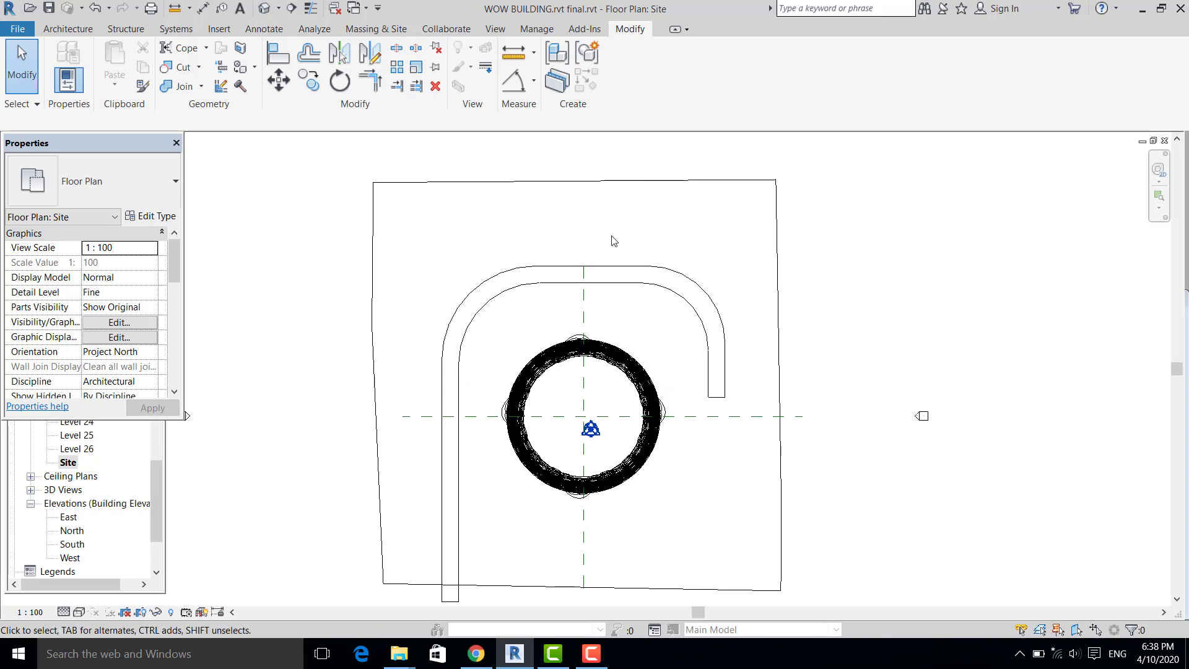
{"action": "scroll", "coordinate": [613, 240], "scroll_direction": "down", "scroll_amount": 1}
{"action": "middle_click_drag", "start_coordinate": [799, 260], "coordinate": [782, 245]}
Open the default 3D view, set its visual style to Wireframe and inspect the tower's base on the toposurface.
{"action": "left_click", "coordinate": [265, 8]}
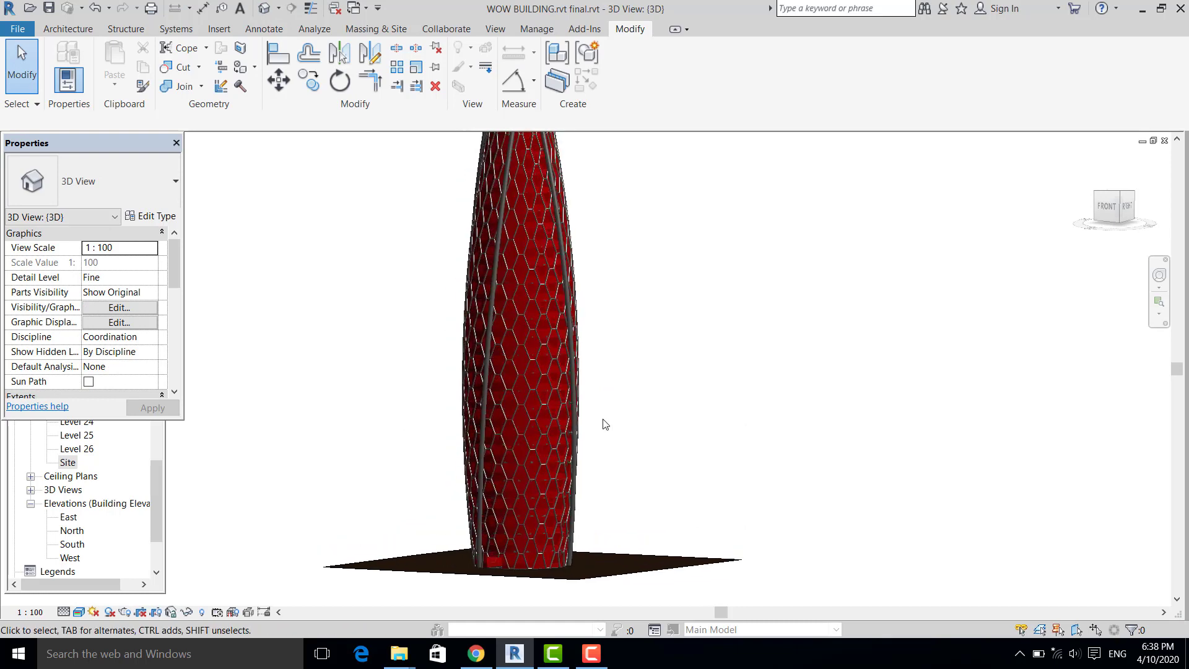
{"action": "left_click", "coordinate": [81, 612]}
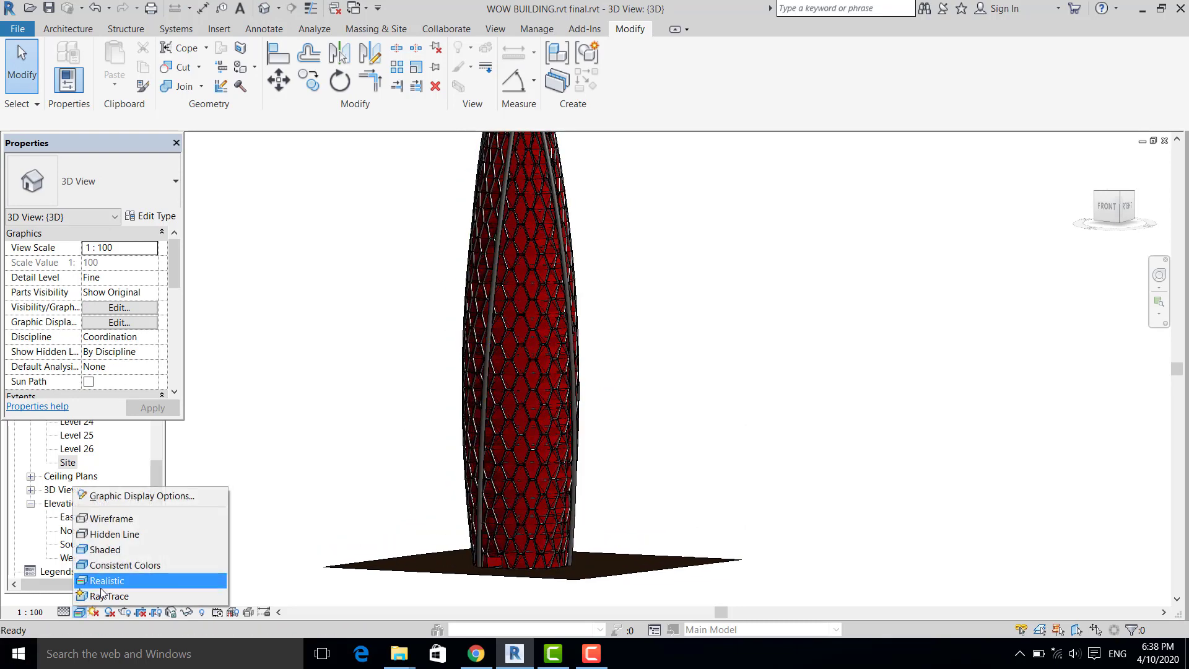
{"action": "left_click", "coordinate": [112, 518]}
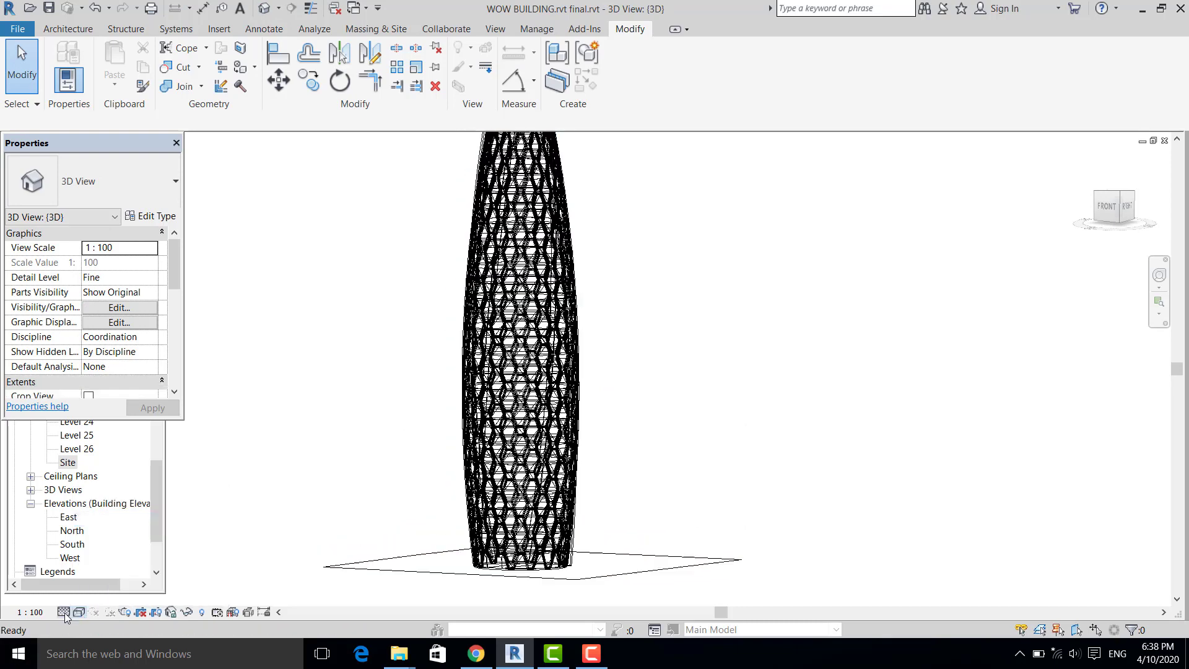
{"action": "scroll", "coordinate": [480, 477], "scroll_direction": "down", "scroll_amount": 4}
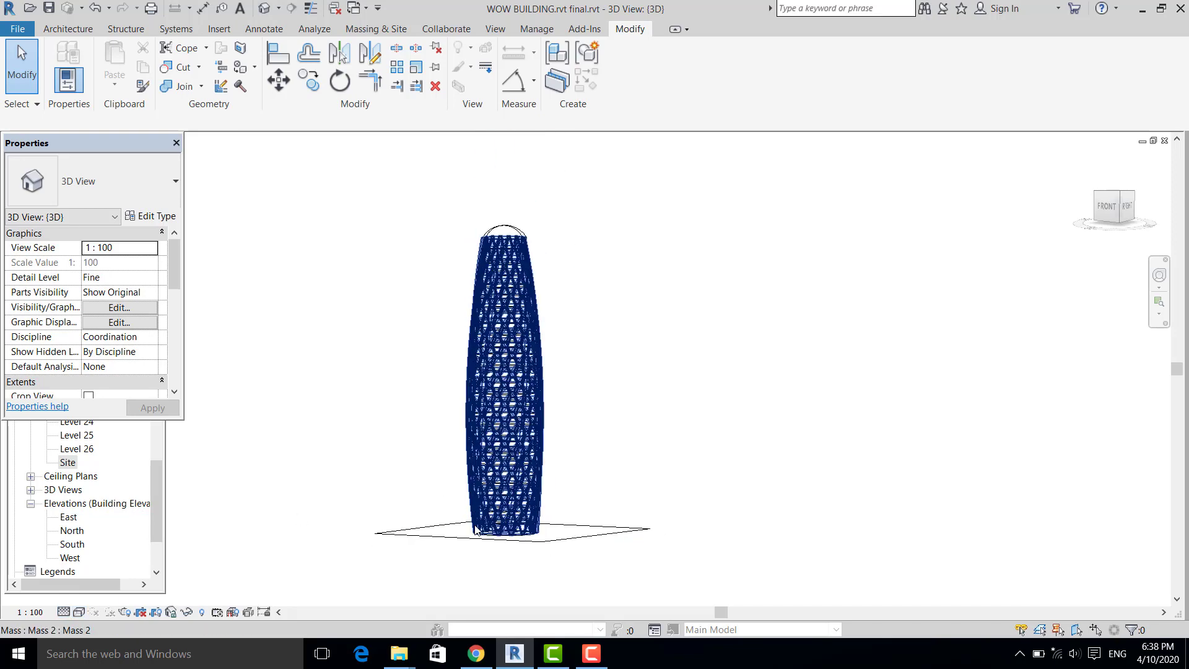
{"action": "scroll", "coordinate": [488, 539], "scroll_direction": "up", "scroll_amount": 3}
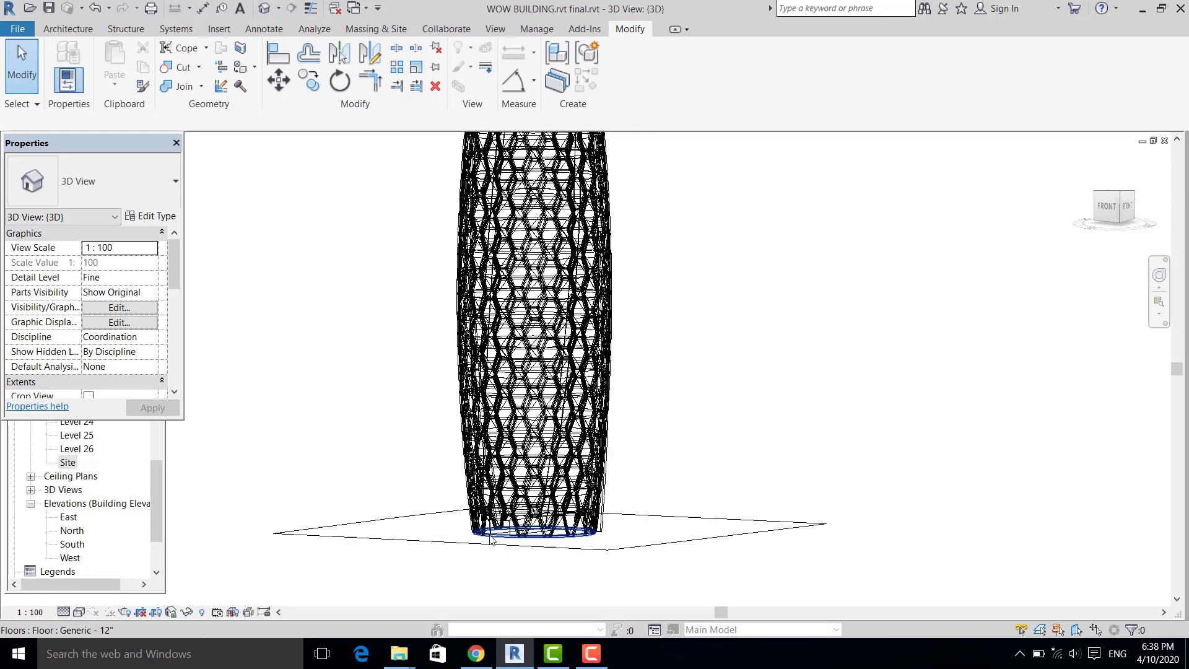
{"action": "middle_click_drag", "start_coordinate": [521, 491], "coordinate": [514, 514]}
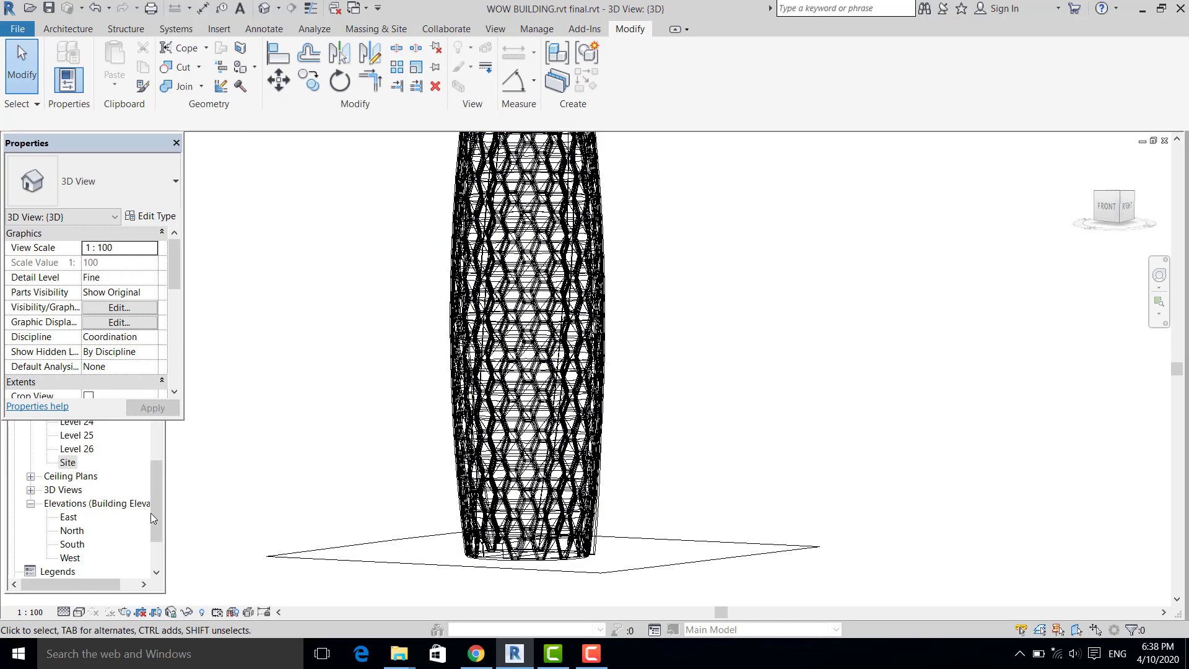
In the Site floor plan, start a Split Surface on the toposurface and pick the strip's full chain of detail lines as its outline.
{"action": "left_click_drag", "start_coordinate": [151, 513], "coordinate": [158, 491]}
{"action": "double_click", "coordinate": [67, 504]}
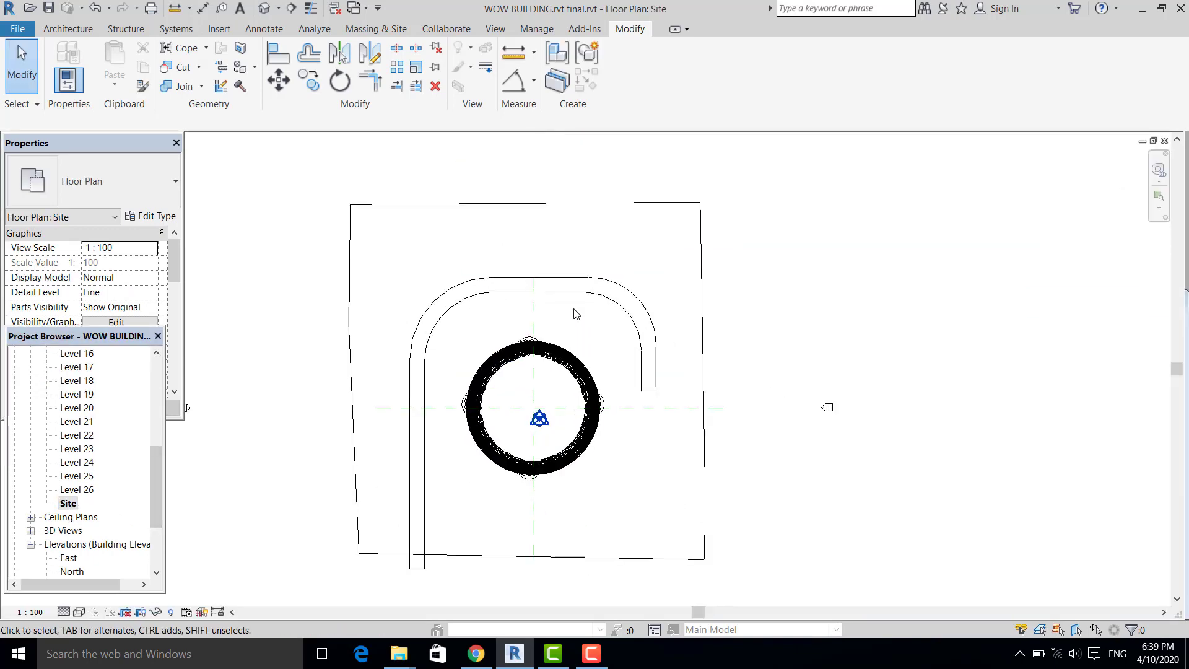
{"action": "left_click", "coordinate": [595, 204]}
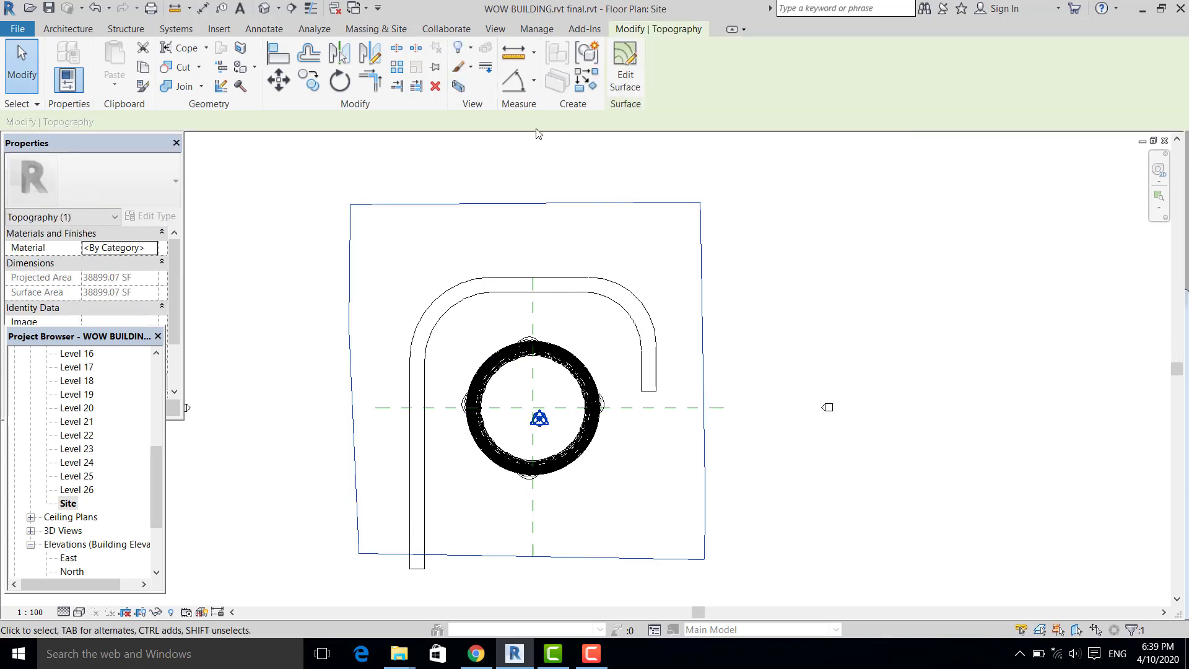
{"action": "left_click", "coordinate": [376, 29]}
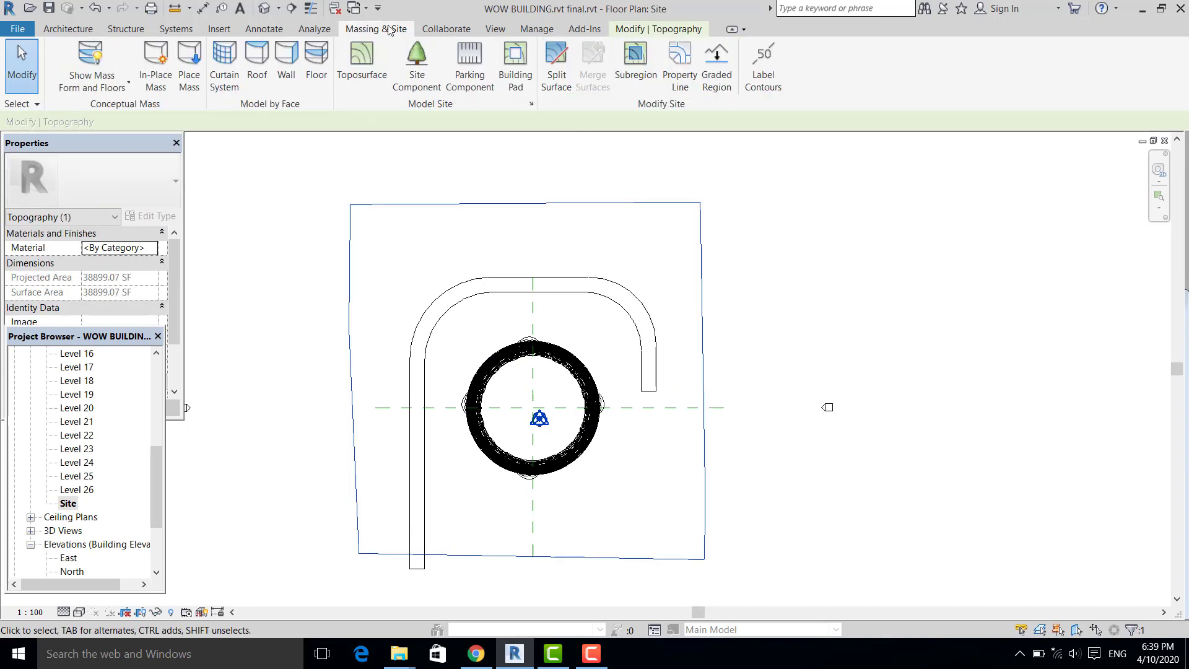
{"action": "left_click", "coordinate": [556, 68]}
{"action": "left_click", "coordinate": [533, 205]}
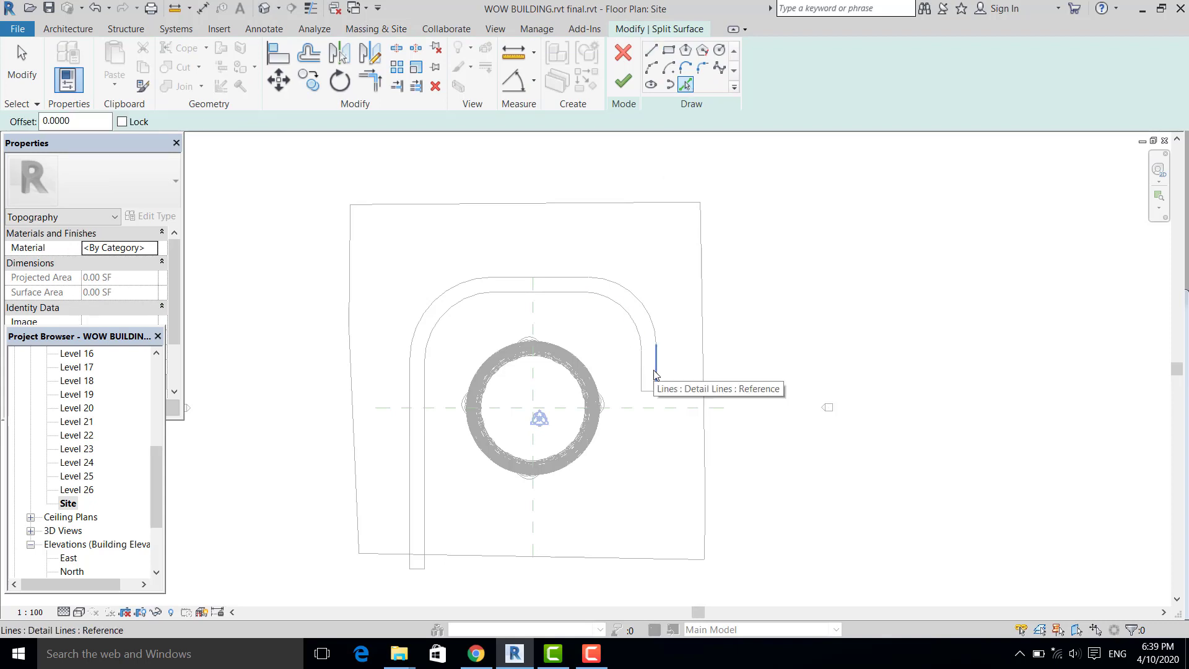
{"action": "key", "text": "Tab"}
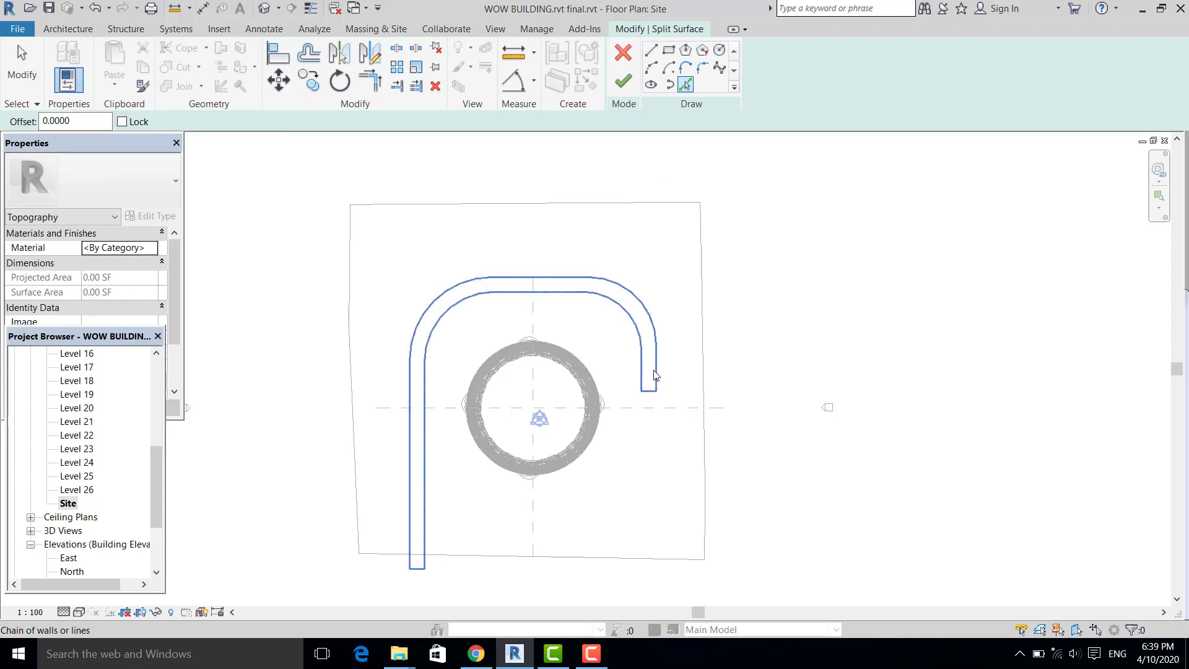
{"action": "left_click", "coordinate": [654, 370]}
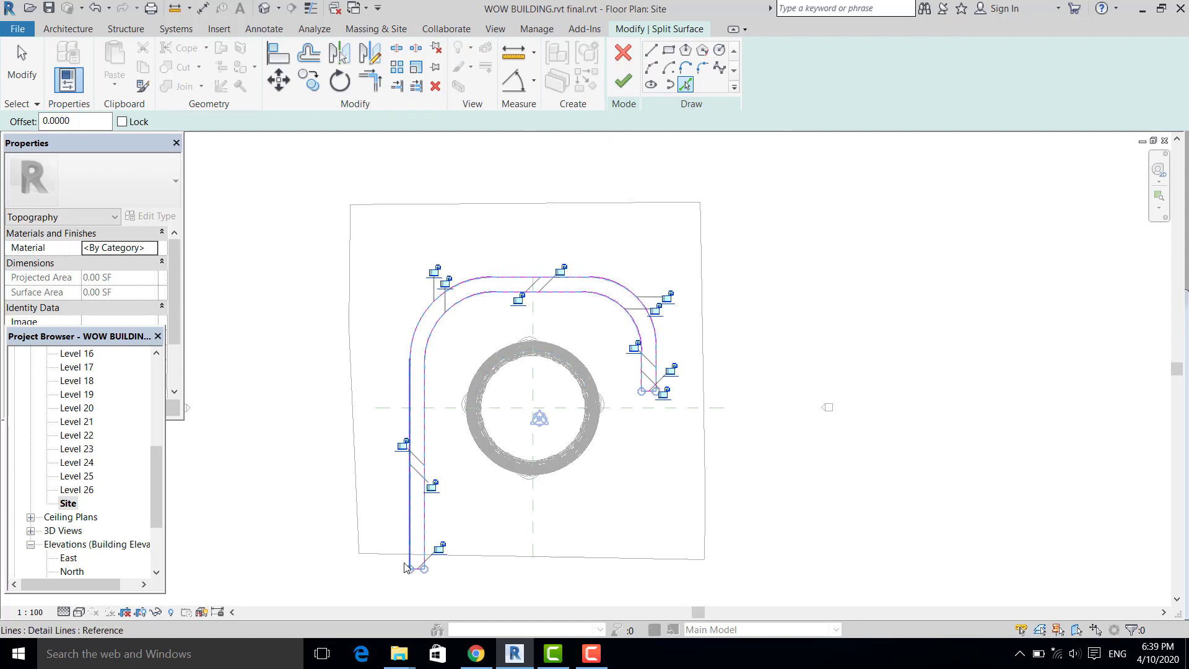
Delete the overlapping short line at the strip's south end and finish splitting the surface.
{"action": "scroll", "coordinate": [406, 566], "scroll_direction": "up", "scroll_amount": 2}
{"action": "left_click", "coordinate": [422, 572]}
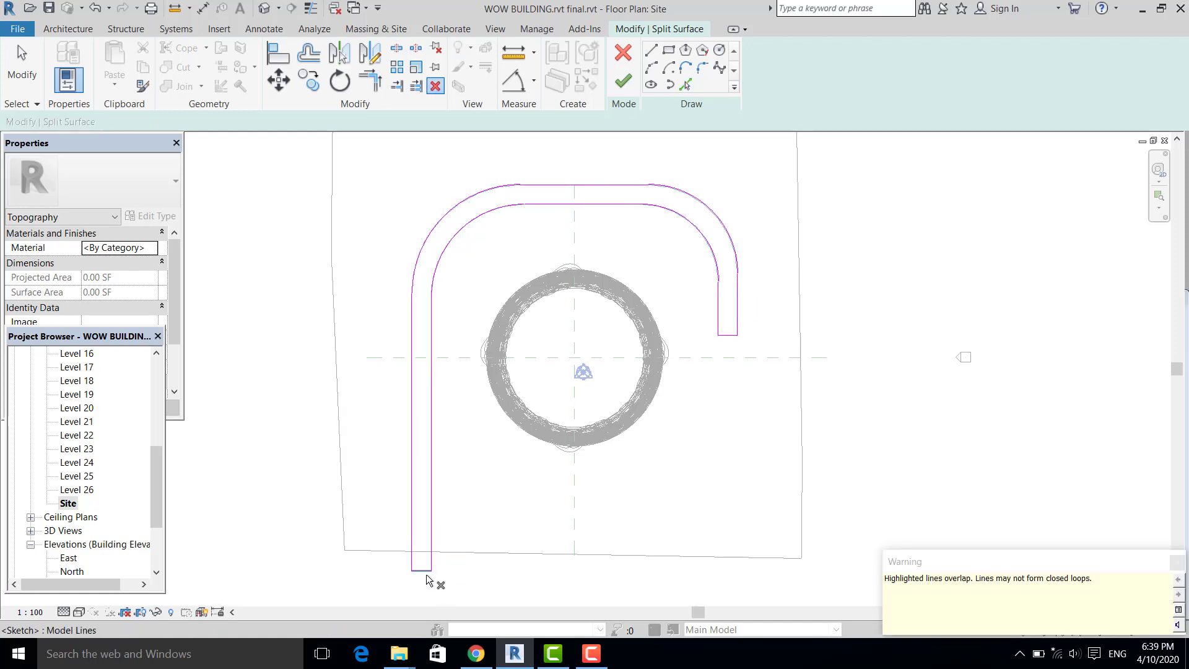
{"action": "left_click", "coordinate": [420, 572]}
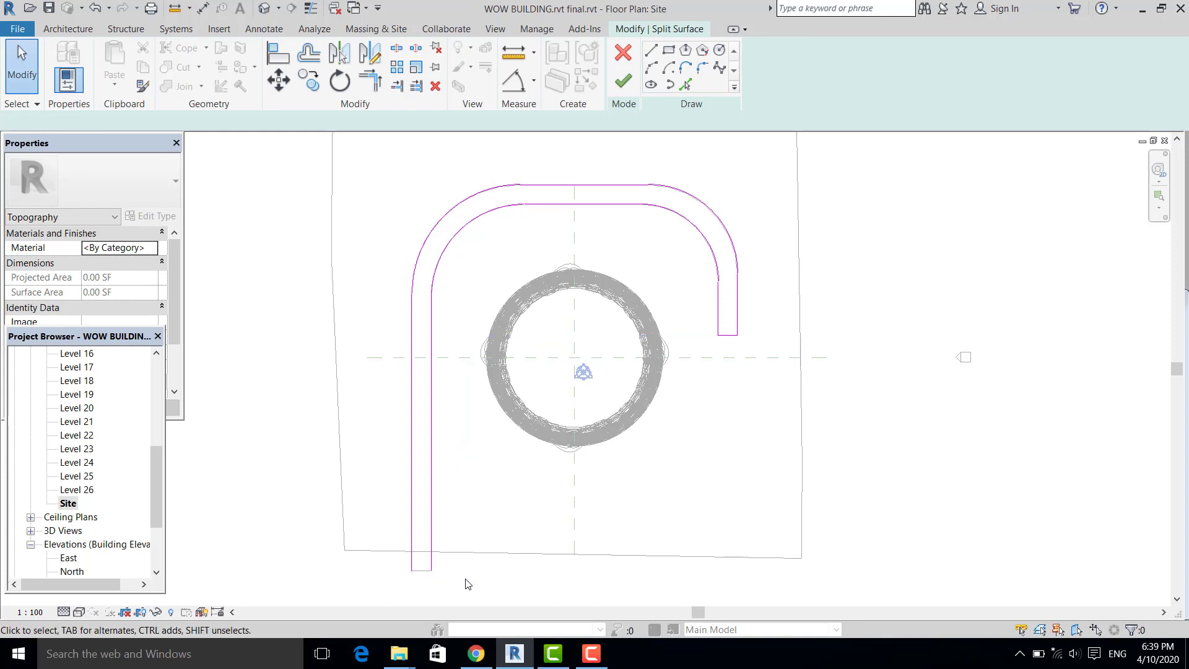
{"action": "left_click", "coordinate": [622, 81]}
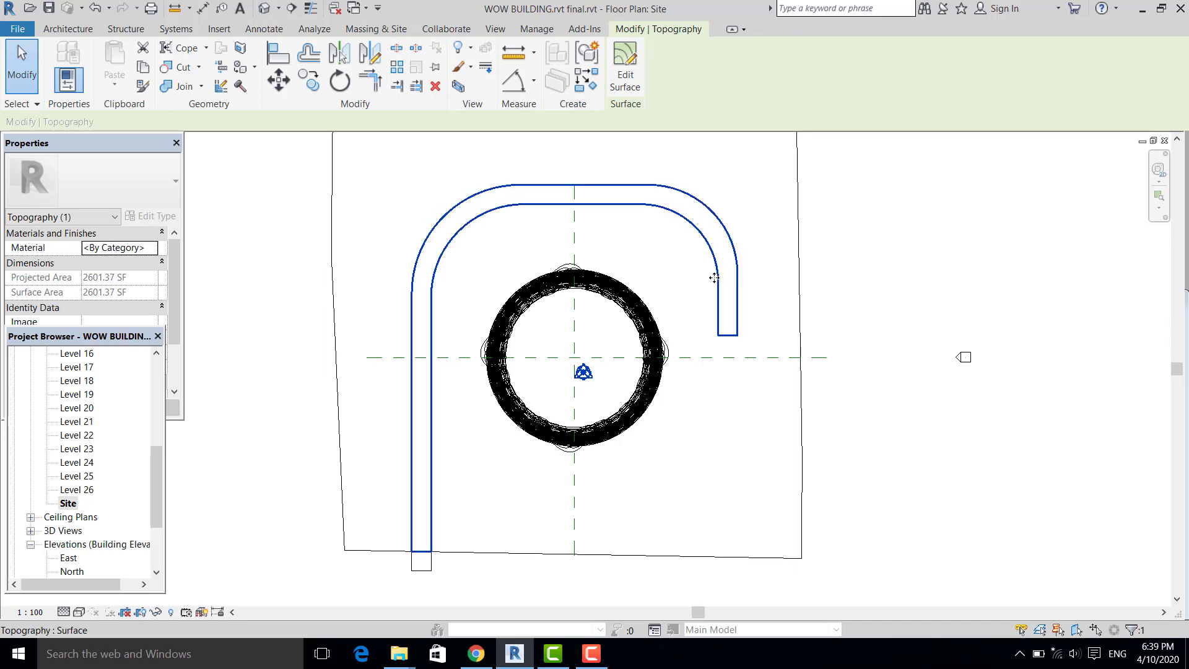
In the default 3D view, temporarily hide the main toposurface surrounding the split strip.
{"action": "scroll", "coordinate": [849, 258], "scroll_direction": "down", "scroll_amount": 2}
{"action": "left_click", "coordinate": [265, 9]}
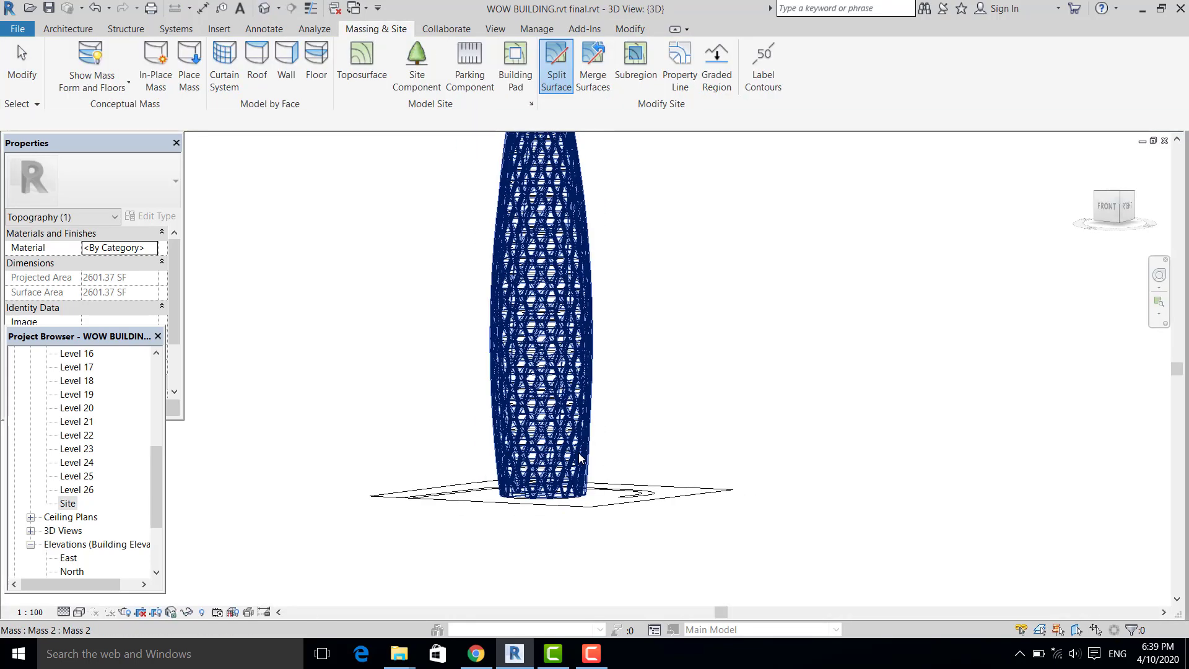
{"action": "scroll", "coordinate": [593, 458], "scroll_direction": "up", "scroll_amount": 1}
{"action": "left_click", "coordinate": [591, 501]}
{"action": "key", "text": "Escape"}
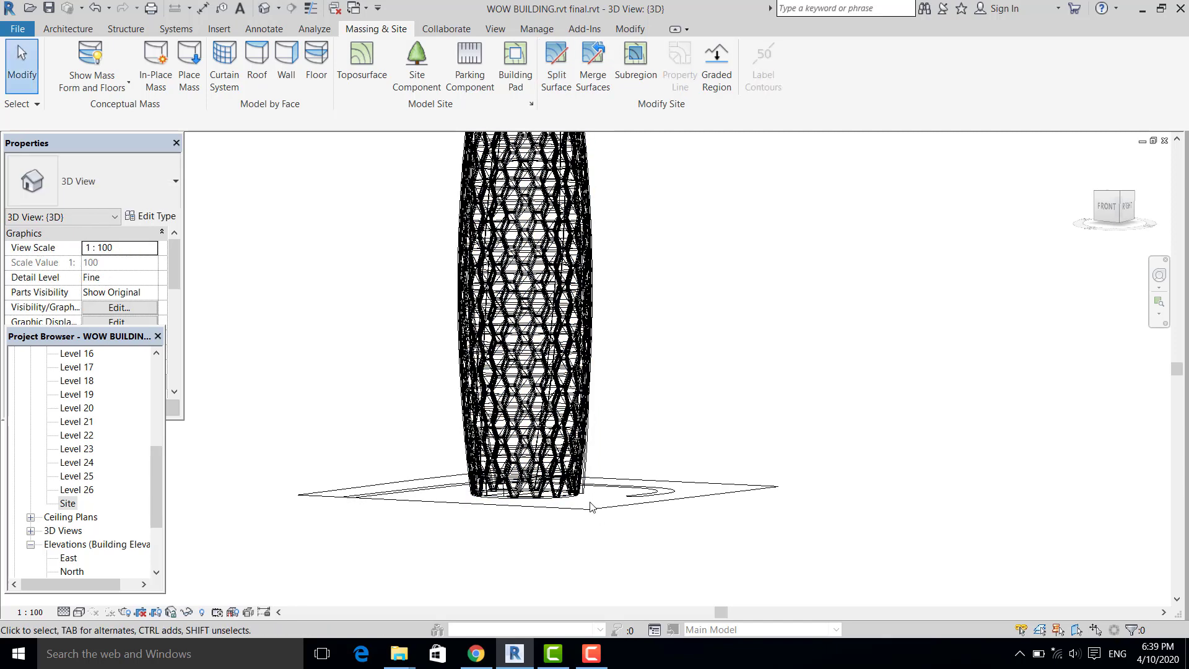
{"action": "left_click", "coordinate": [592, 505]}
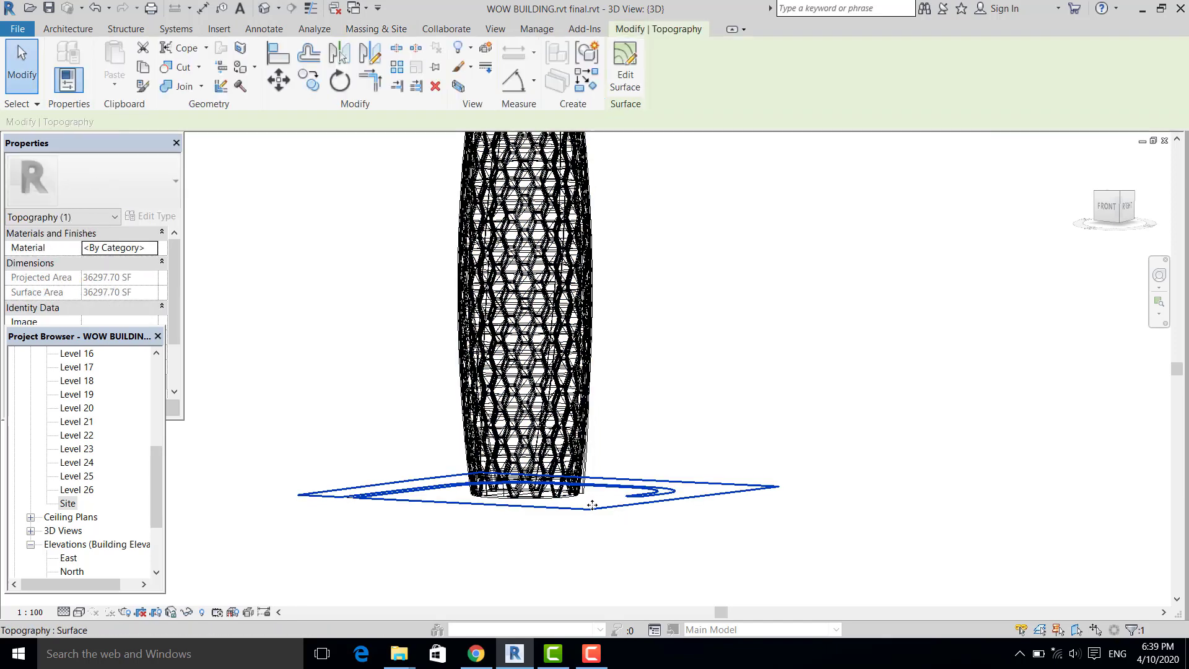
{"action": "left_click", "coordinate": [683, 435]}
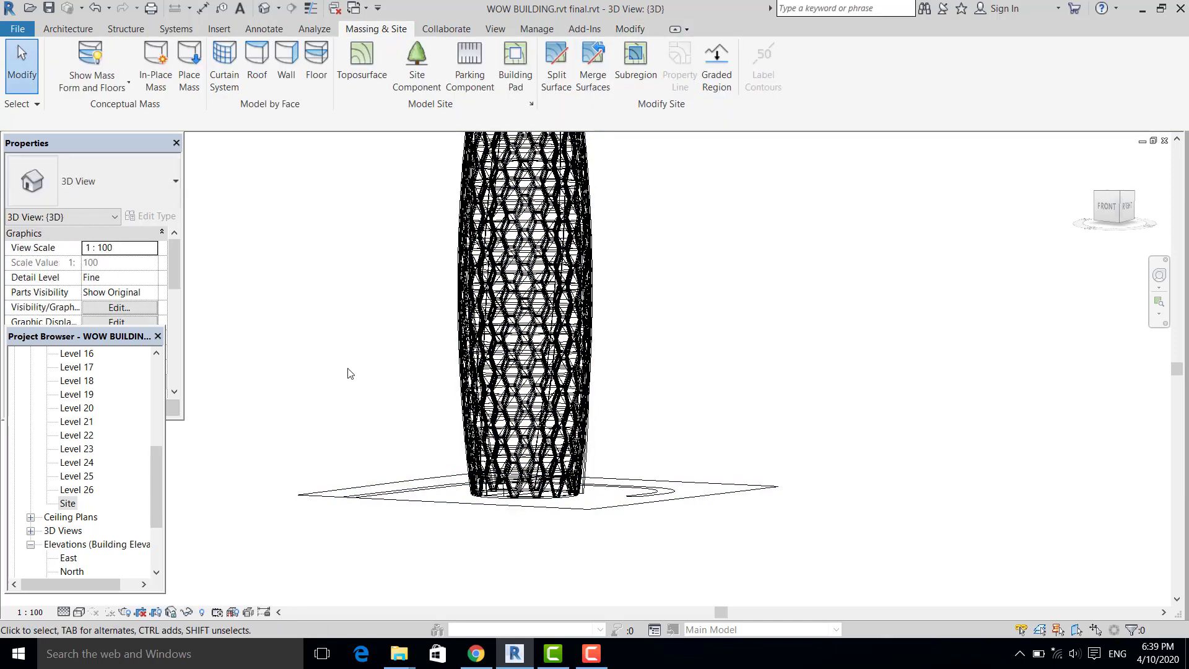
{"action": "middle_click_drag", "start_coordinate": [517, 391], "coordinate": [498, 477], "text": "shift"}
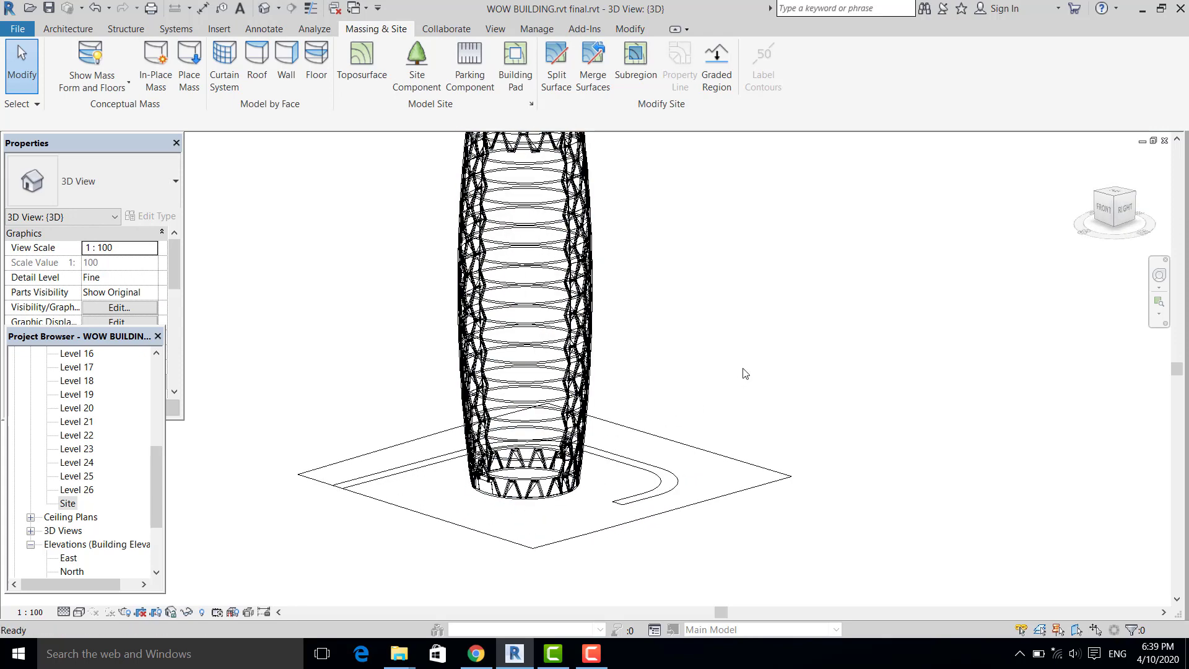
{"action": "left_click", "coordinate": [616, 526]}
{"action": "left_click", "coordinate": [191, 609]}
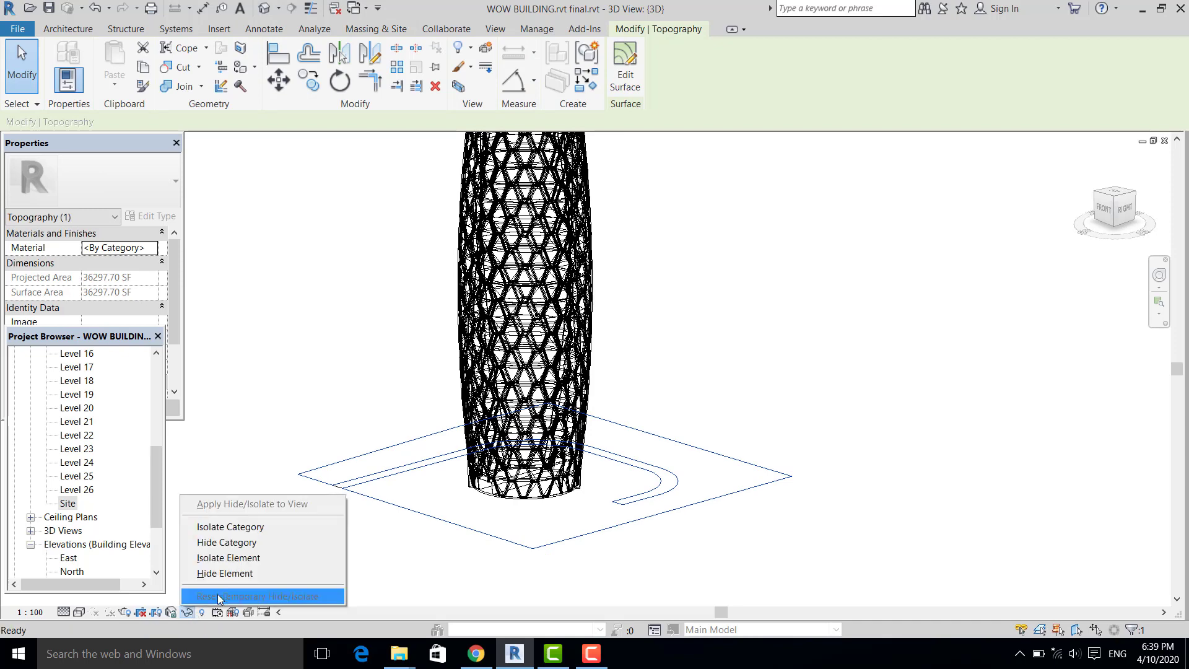
{"action": "left_click", "coordinate": [233, 574]}
Temporarily hide all of the tower's elements so that only the strip surface is shown.
{"action": "scroll", "coordinate": [421, 551], "scroll_direction": "down", "scroll_amount": 3}
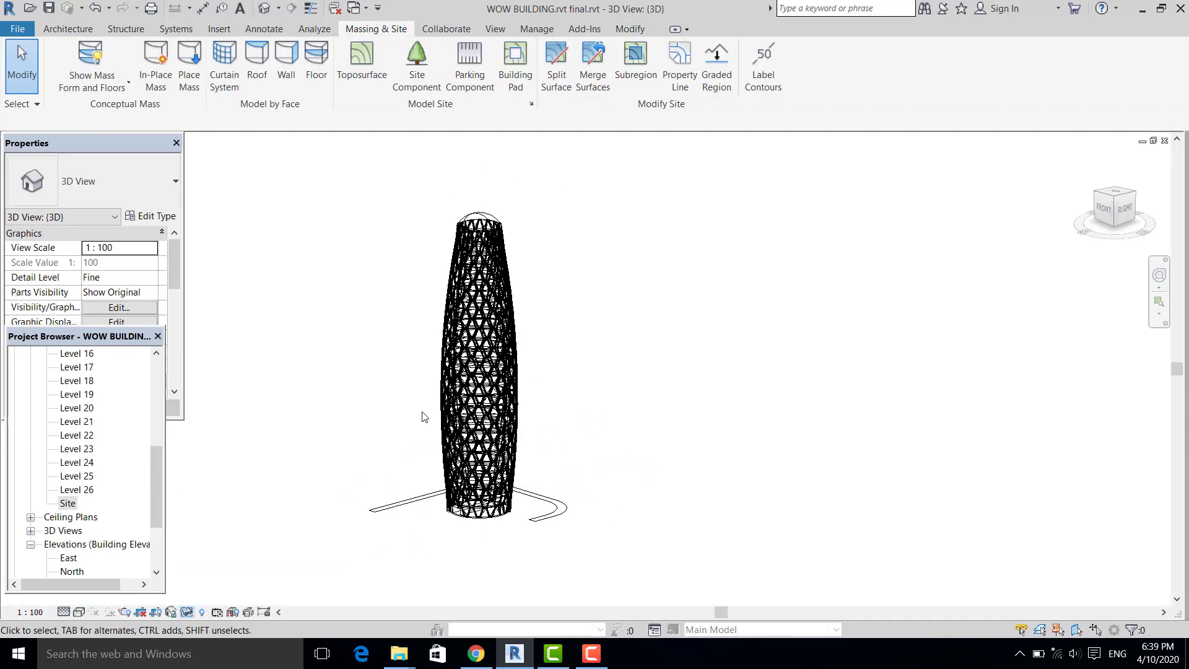
{"action": "left_click_drag", "start_coordinate": [417, 218], "coordinate": [519, 546]}
{"action": "left_click", "coordinate": [186, 613]}
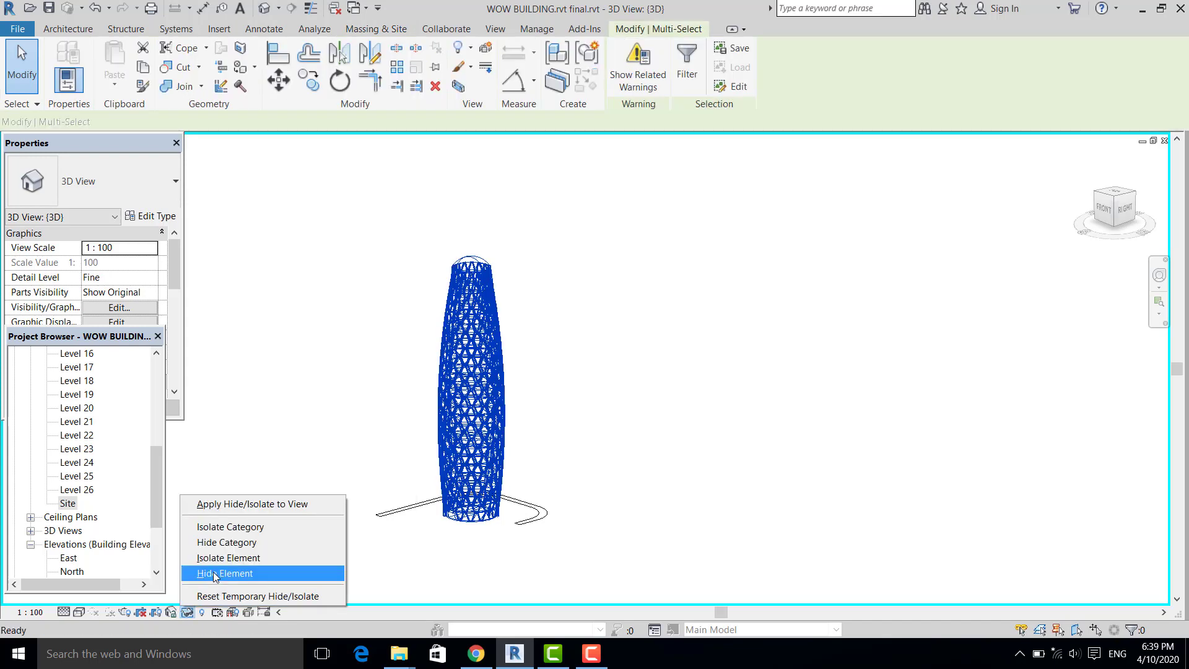
{"action": "left_click", "coordinate": [213, 571]}
{"action": "scroll", "coordinate": [493, 458], "scroll_direction": "up", "scroll_amount": 5}
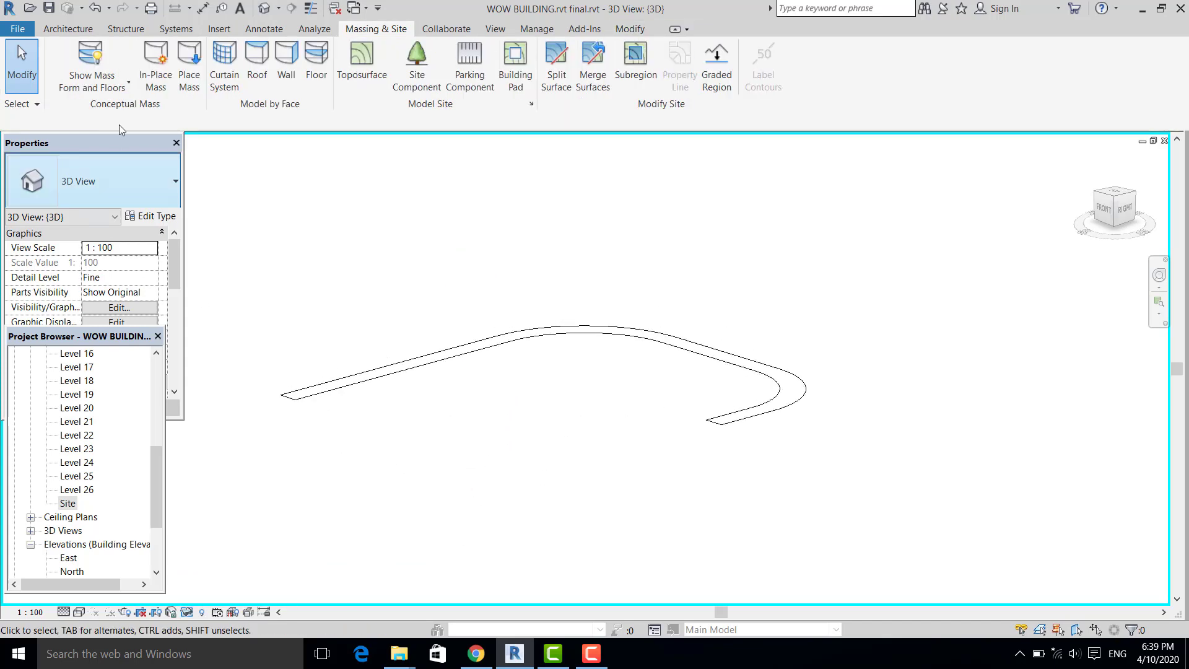
Export the strip-only 3D view as an AutoCAD 2018 DWG, replacing the existing "WOW BUILDING-rvt final - 3D View - {3D}.dwg" in the WOW BUILDING folder.
{"action": "left_click", "coordinate": [17, 28]}
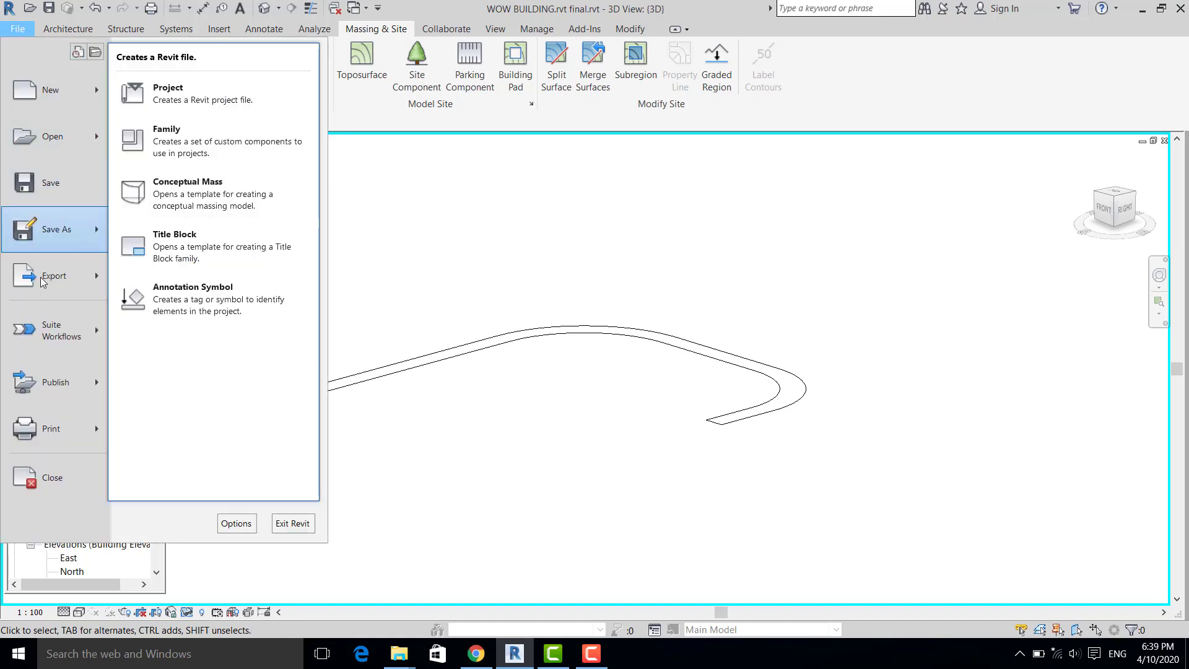
{"action": "mouse_move", "coordinate": [55, 276]}
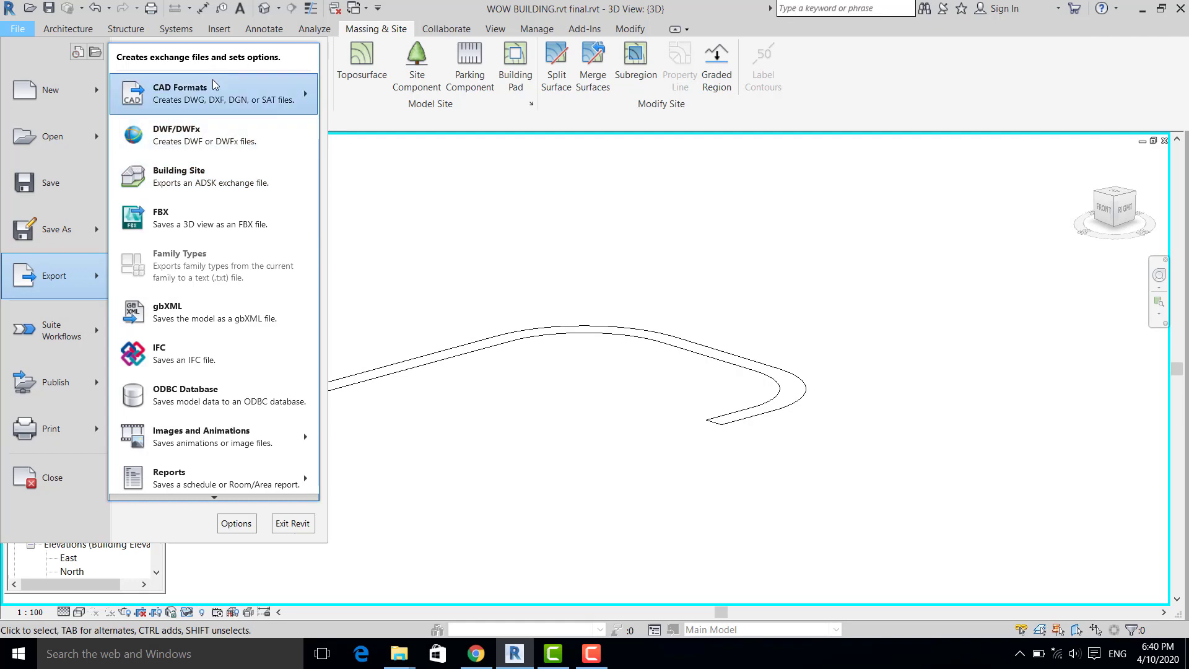
{"action": "mouse_move", "coordinate": [217, 83]}
{"action": "left_click", "coordinate": [351, 88]}
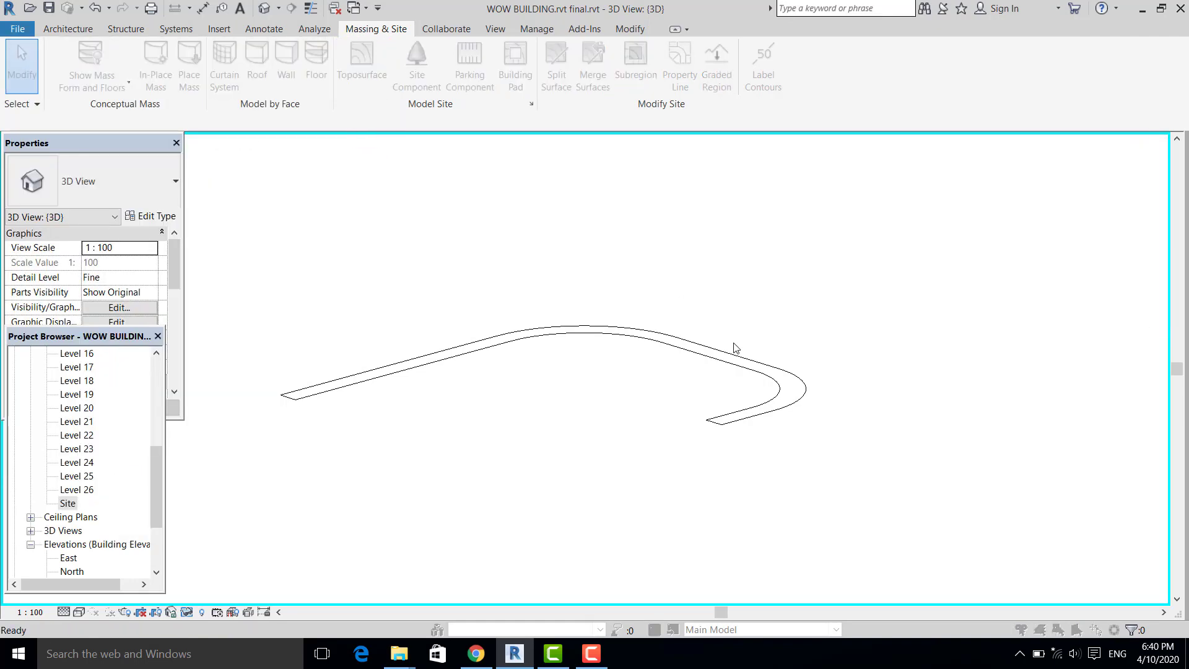
{"action": "left_click", "coordinate": [651, 511]}
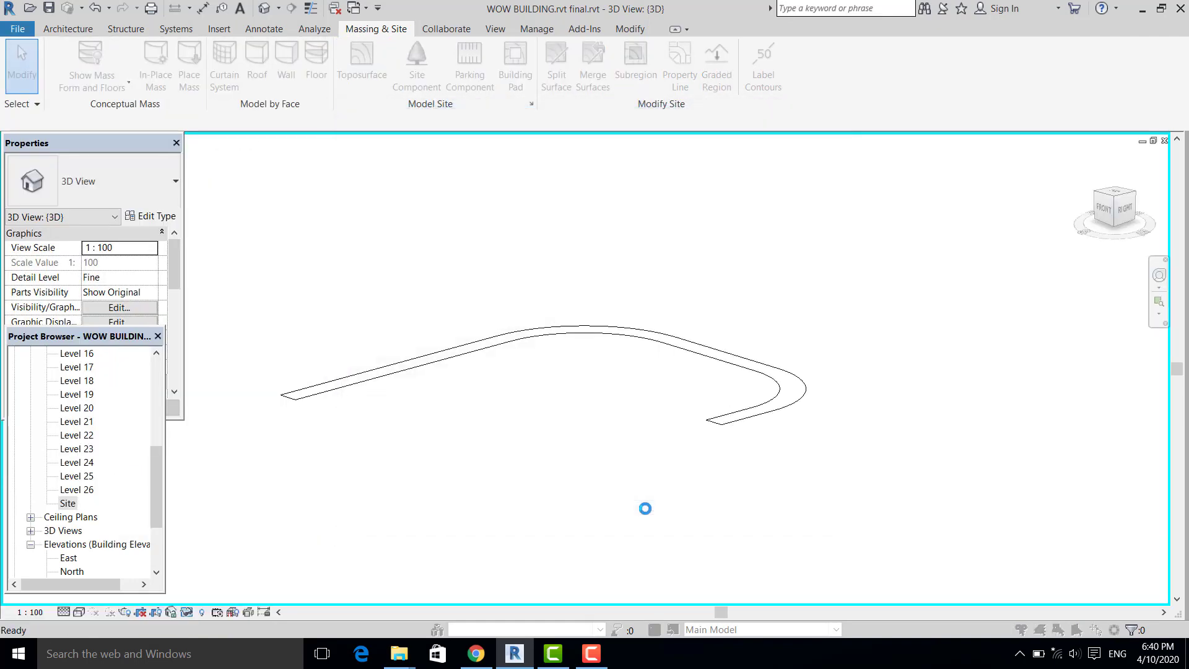
{"action": "left_click", "coordinate": [495, 175]}
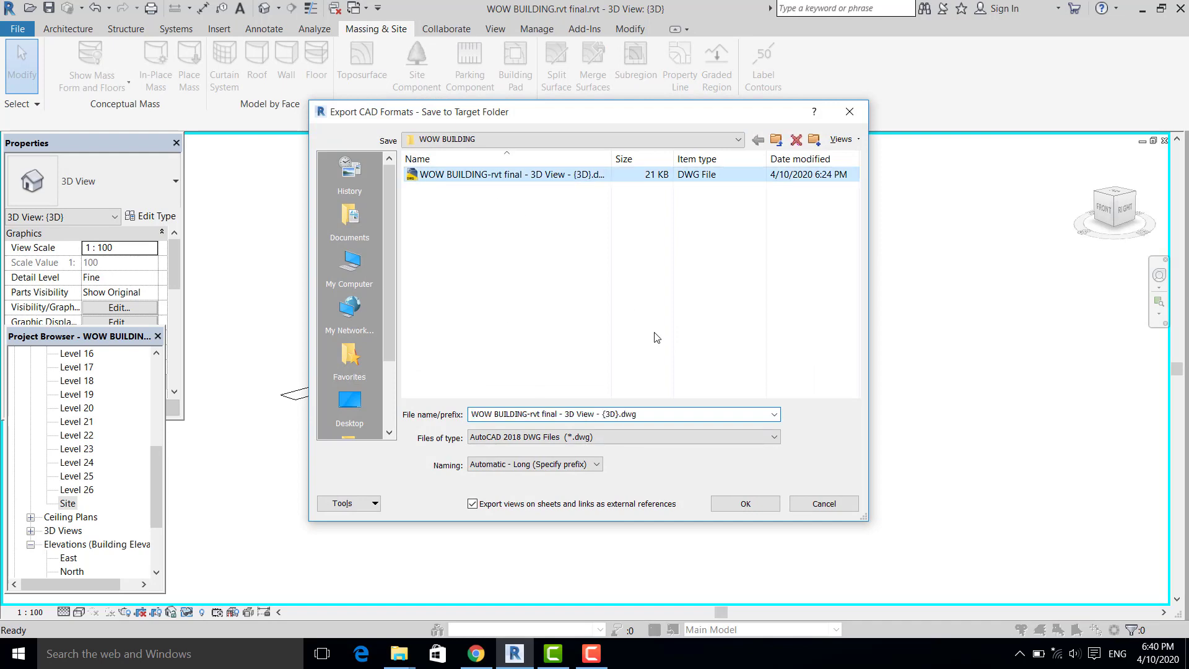
{"action": "left_click", "coordinate": [737, 505]}
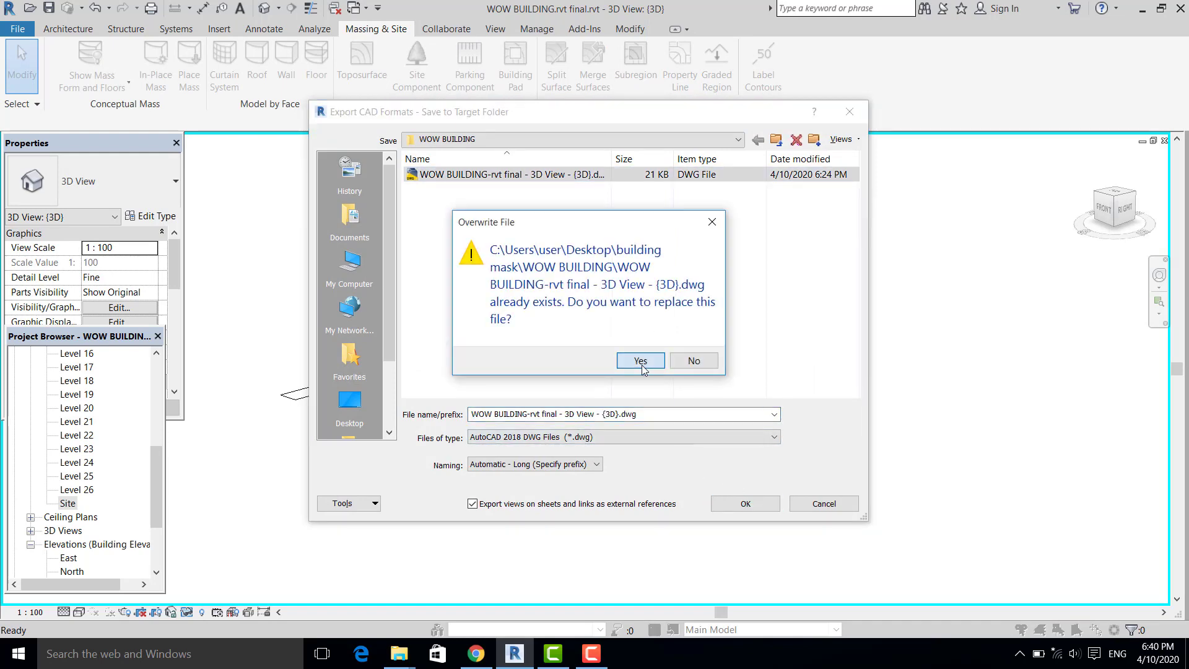
{"action": "left_click", "coordinate": [641, 361]}
{"action": "left_click", "coordinate": [641, 361]}
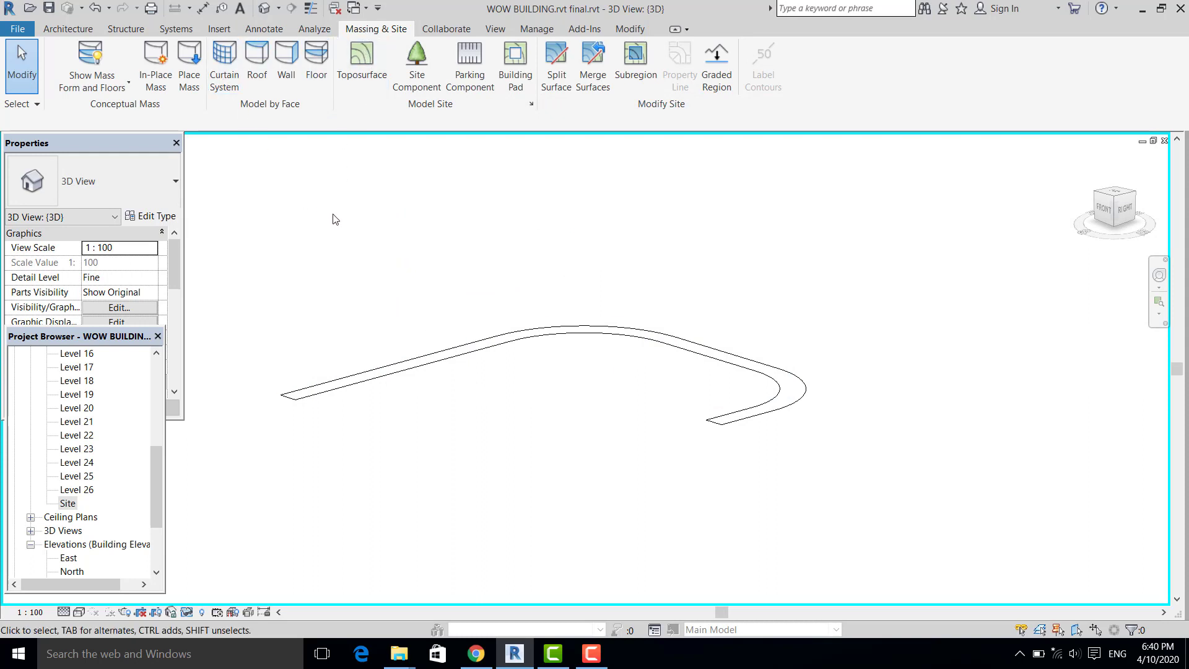
Create an in-place mass, import "WOW BUILDING-rvt final - 3D View - {3D}.dwg" into it and finish the mass.
{"action": "middle_click_drag", "start_coordinate": [330, 218], "coordinate": [318, 207]}
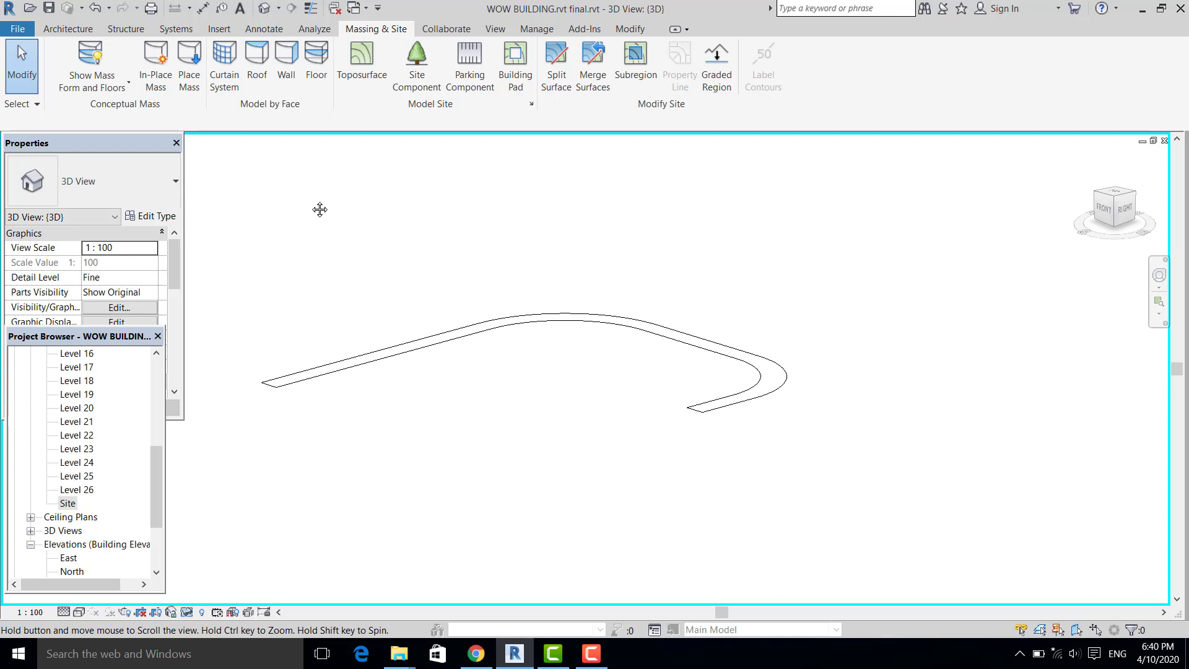
{"action": "middle_click_drag", "start_coordinate": [376, 258], "coordinate": [372, 258]}
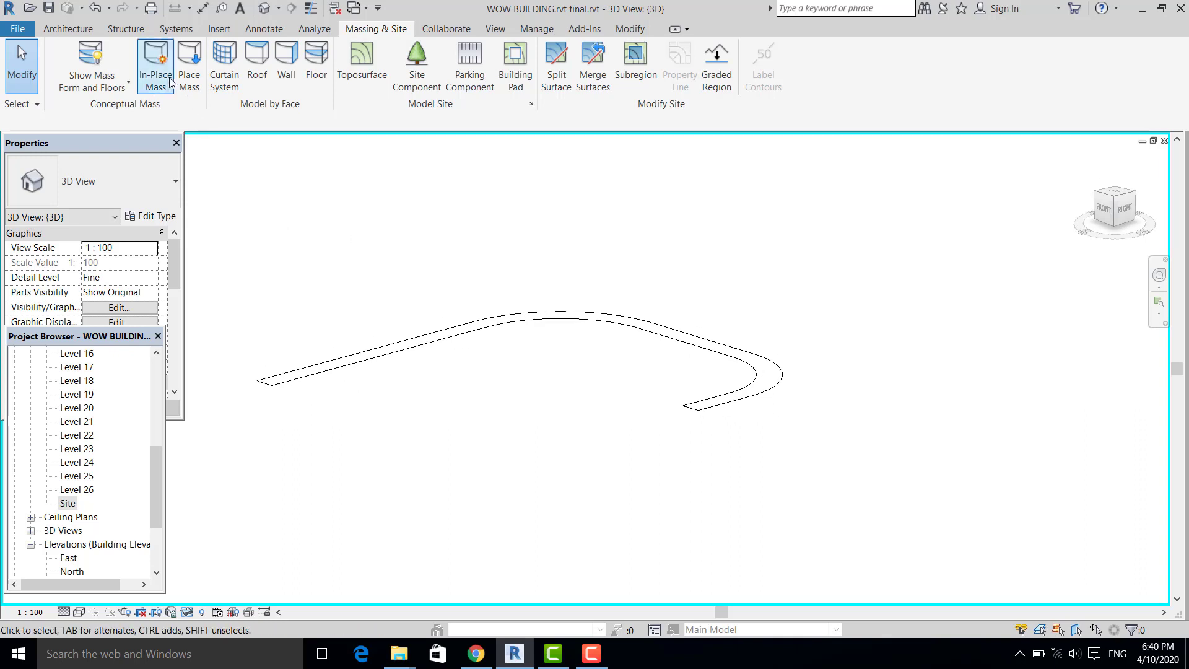
{"action": "left_click", "coordinate": [155, 62]}
{"action": "left_click", "coordinate": [587, 352]}
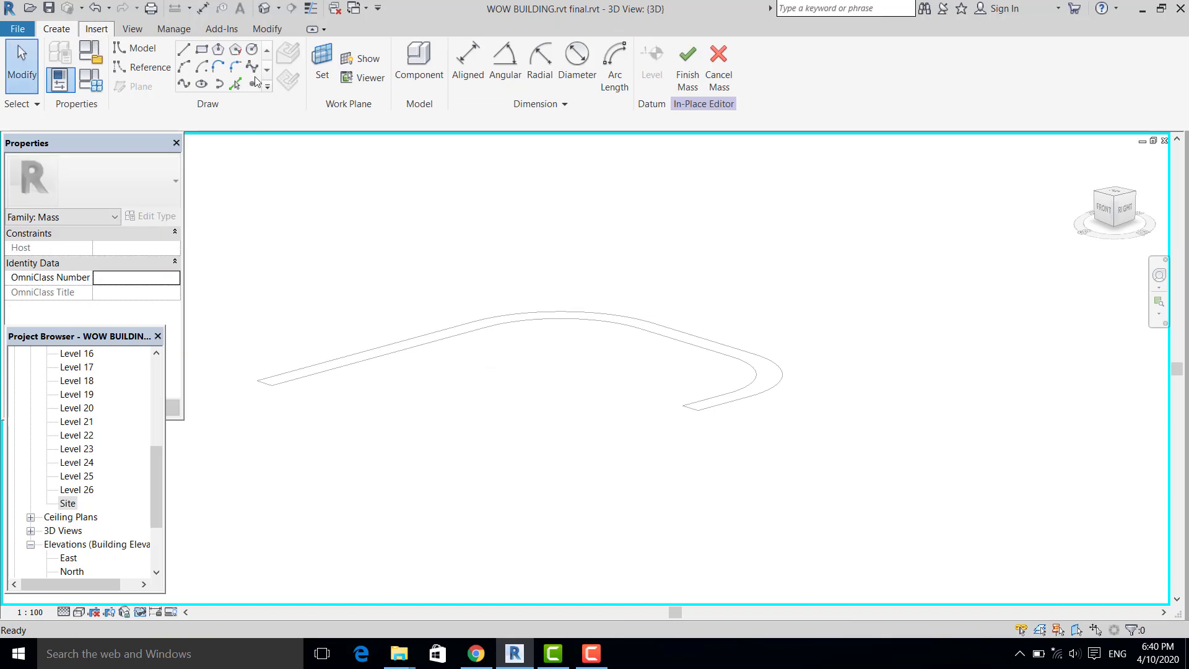
{"action": "left_click", "coordinate": [325, 78]}
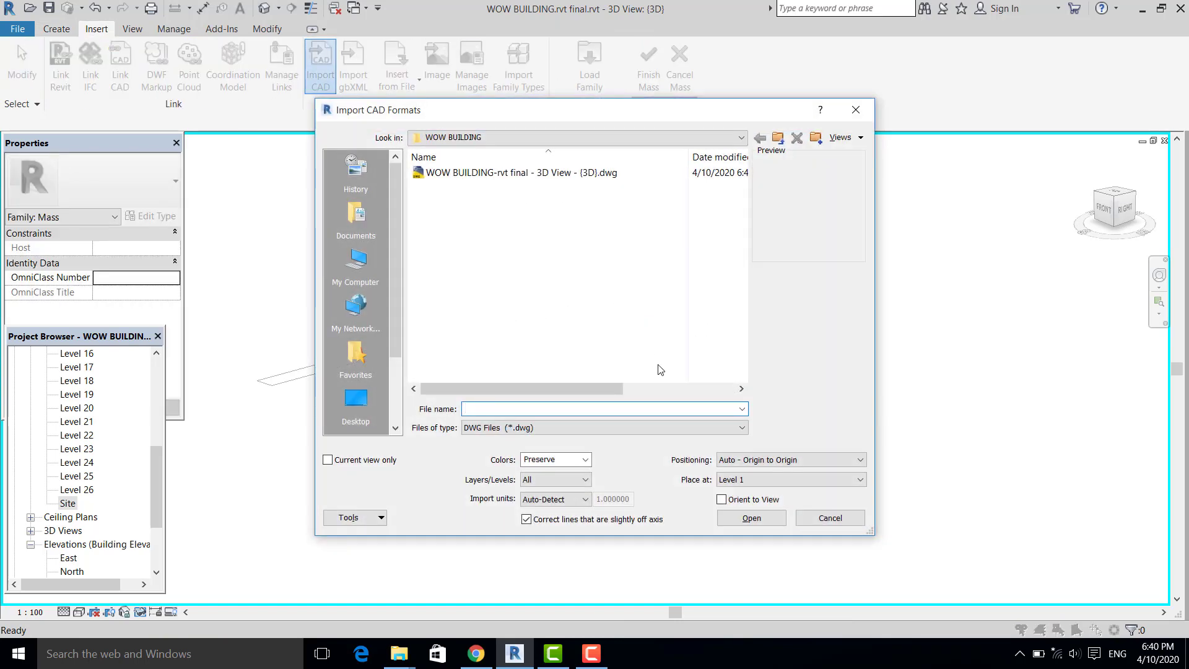
{"action": "left_click", "coordinate": [580, 174]}
{"action": "left_click", "coordinate": [735, 519]}
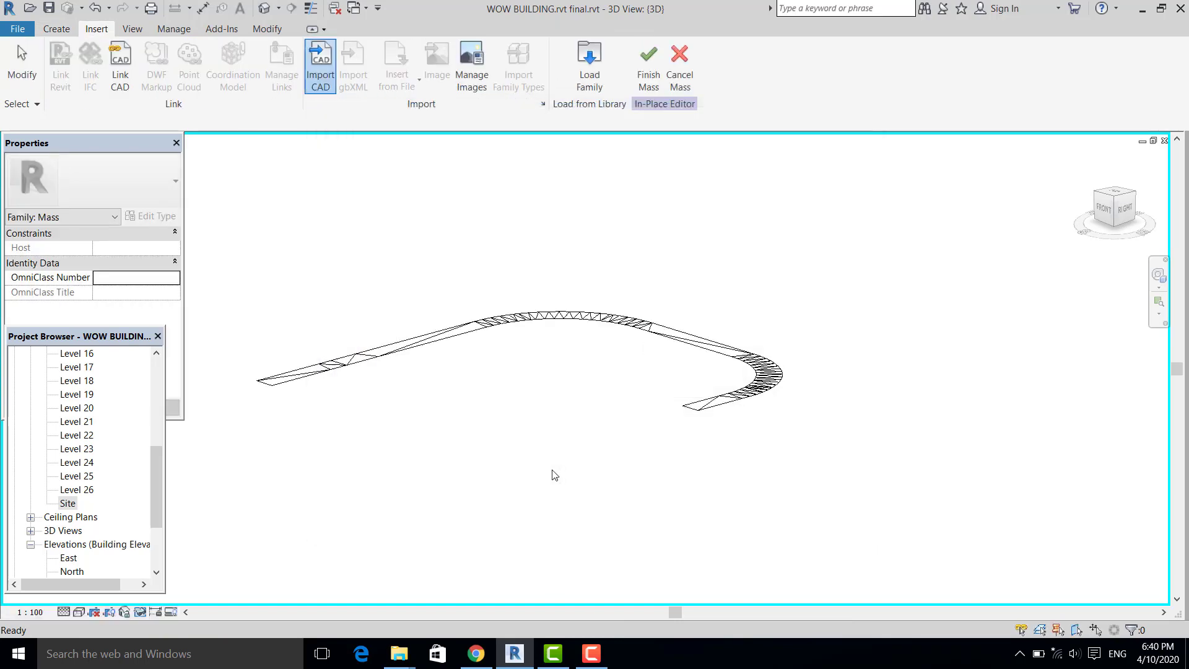
{"action": "left_click", "coordinate": [649, 75]}
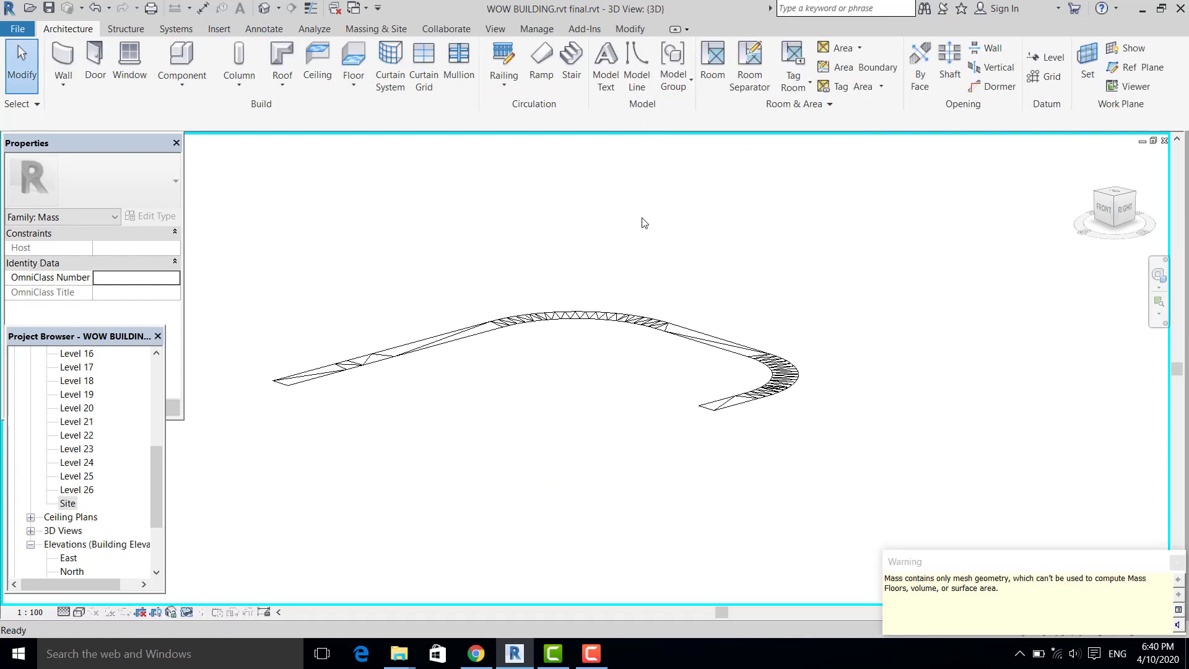
Try to create a Basic Roof Generic - 12" by face from all faces of the imported strip mass.
{"action": "left_click", "coordinate": [622, 321]}
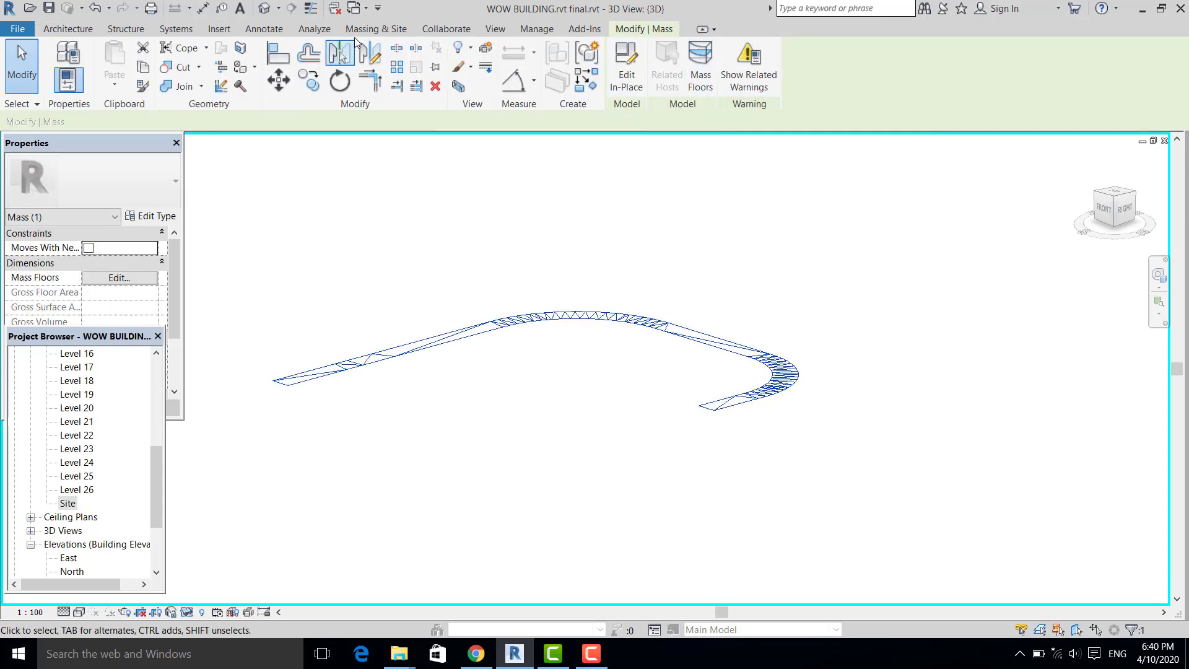
{"action": "left_click", "coordinate": [376, 28]}
{"action": "left_click", "coordinate": [266, 71]}
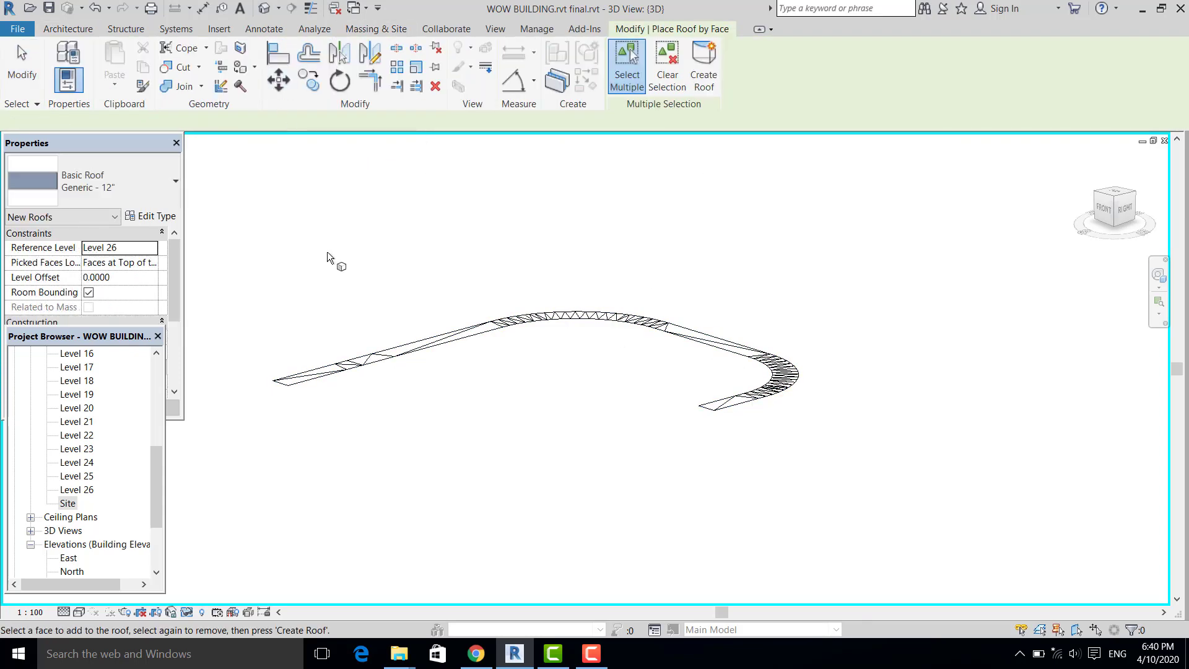
{"action": "left_click_drag", "start_coordinate": [263, 260], "coordinate": [879, 469]}
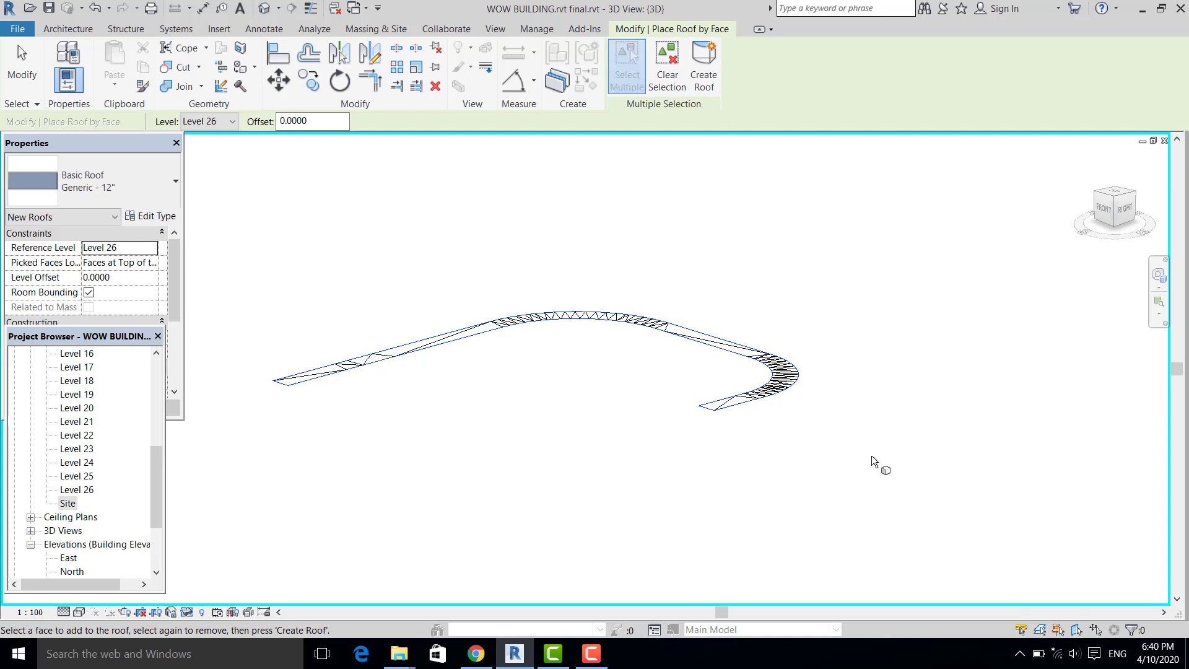
{"action": "right_click", "coordinate": [784, 403]}
{"action": "left_click", "coordinate": [802, 410]}
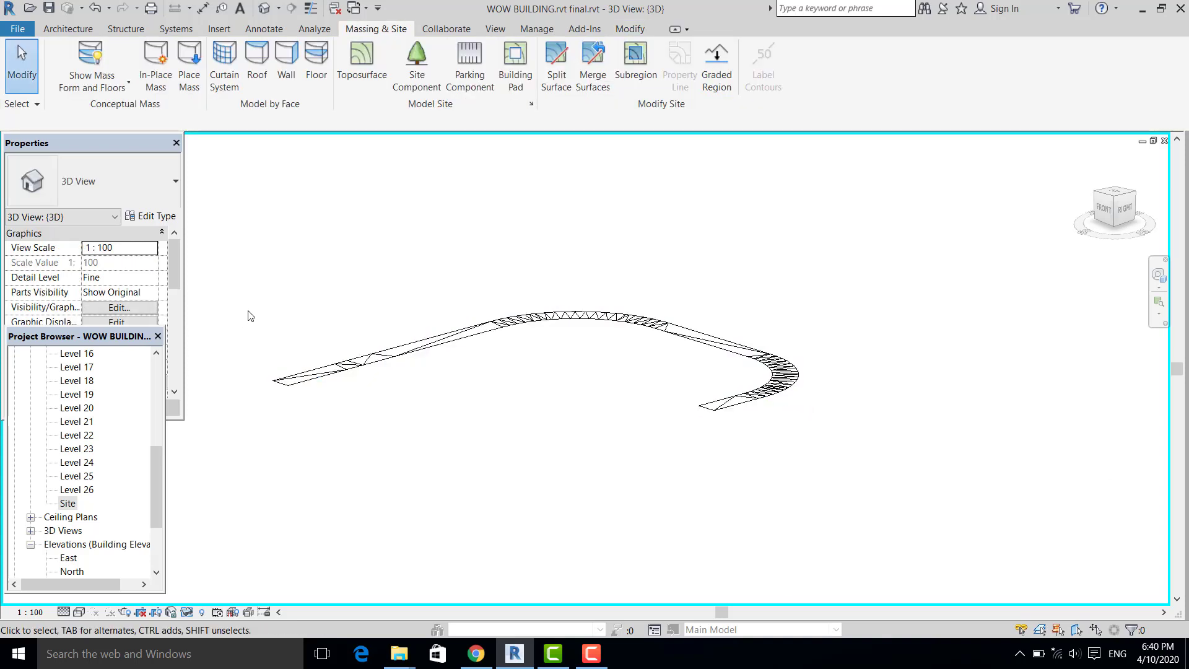
Create a Basic Roof Generic - 12" by face from the faces of the imported strip mass.
{"action": "left_click", "coordinate": [344, 363]}
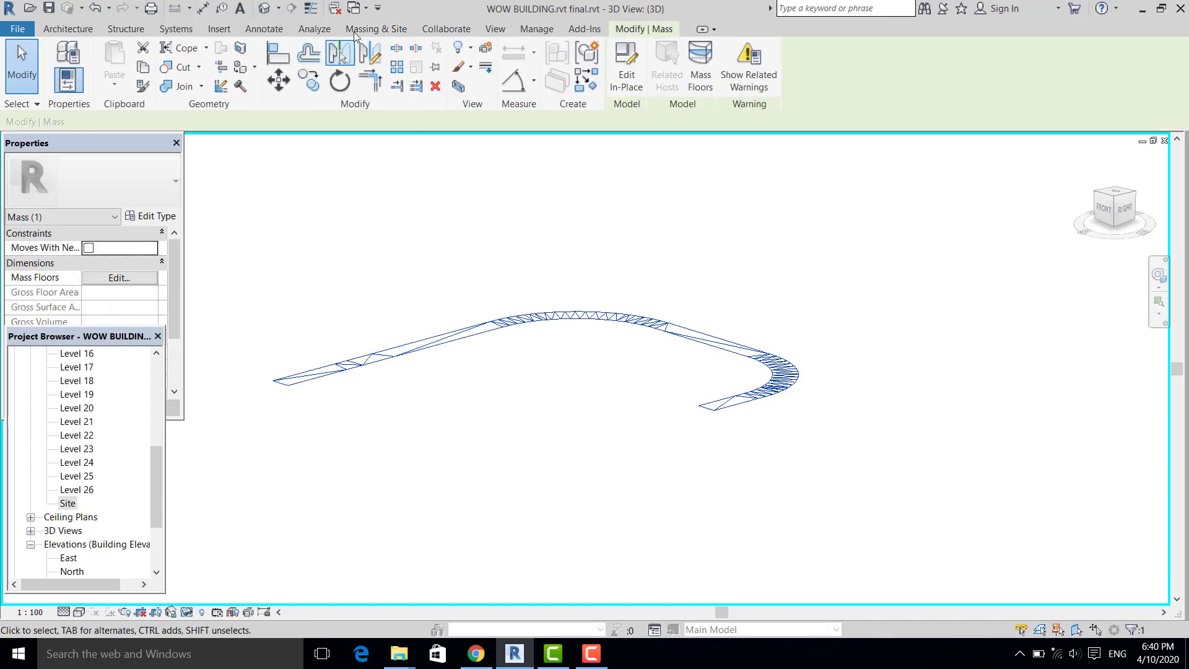
{"action": "left_click", "coordinate": [356, 30]}
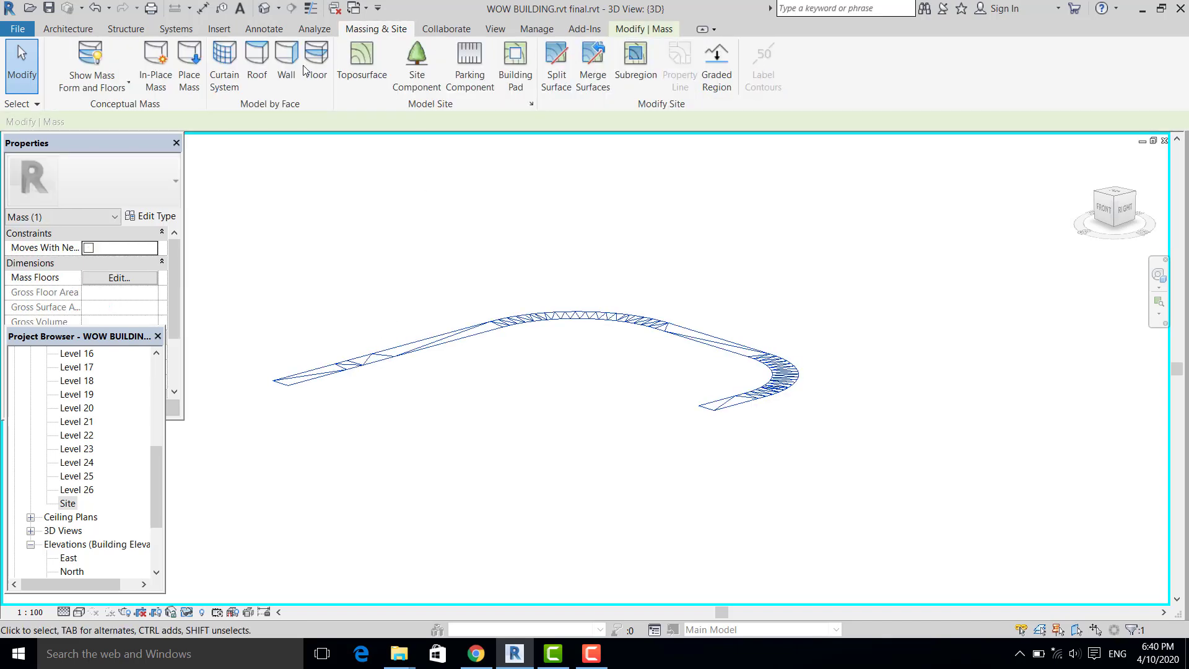
{"action": "left_click", "coordinate": [255, 62]}
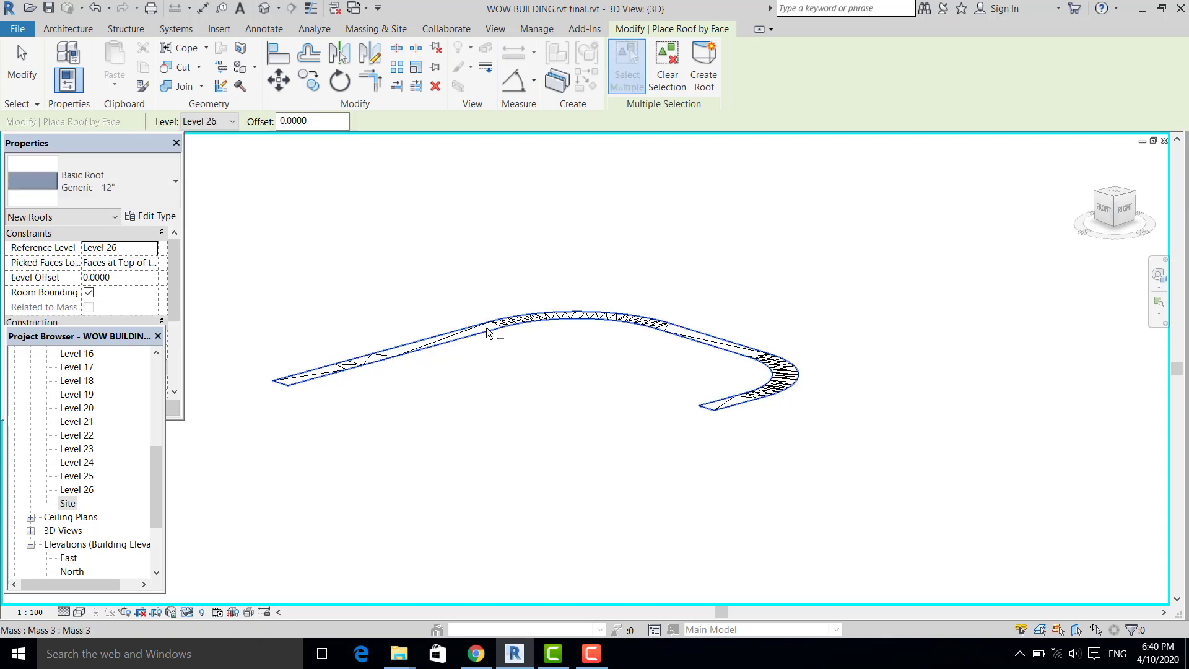
{"action": "left_click", "coordinate": [705, 77]}
{"action": "key", "text": "Escape"}
{"action": "key", "text": "Escape"}
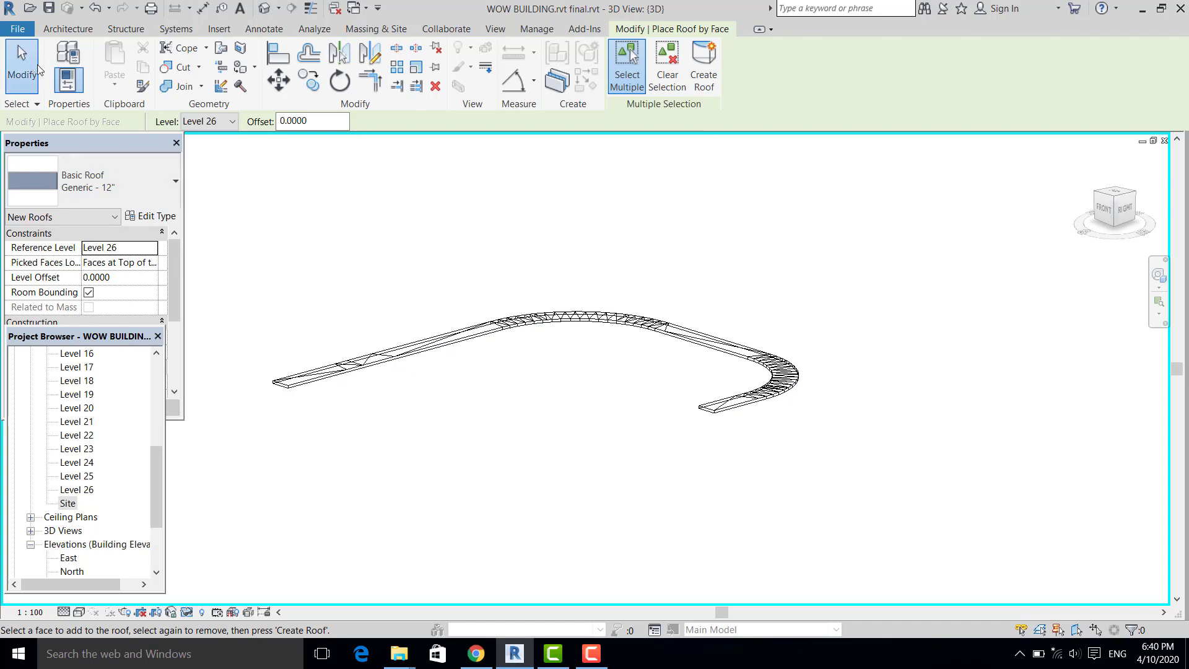
Reset the temporary hide so that the tower and the site surface are shown with the strip roof.
{"action": "middle_click_drag", "start_coordinate": [513, 304], "coordinate": [531, 380], "text": "shift"}
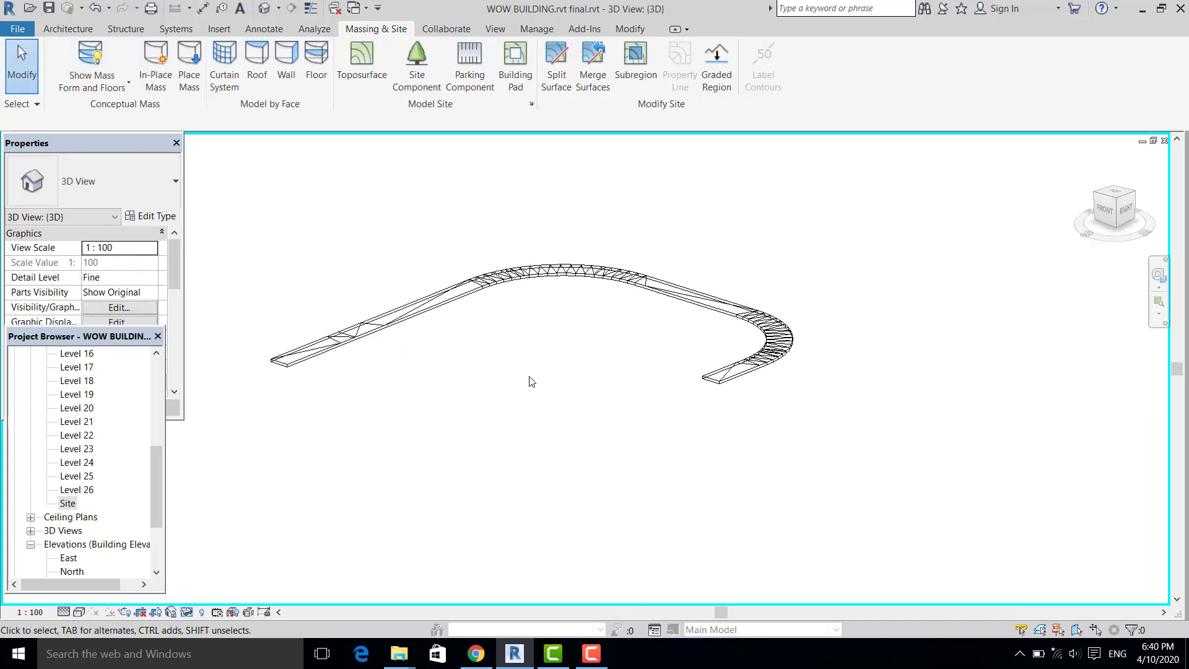
{"action": "left_click", "coordinate": [187, 611]}
{"action": "left_click", "coordinate": [224, 592]}
{"action": "middle_click_drag", "start_coordinate": [552, 425], "coordinate": [689, 419], "text": "shift"}
{"action": "scroll", "coordinate": [717, 380], "scroll_direction": "up", "scroll_amount": 5}
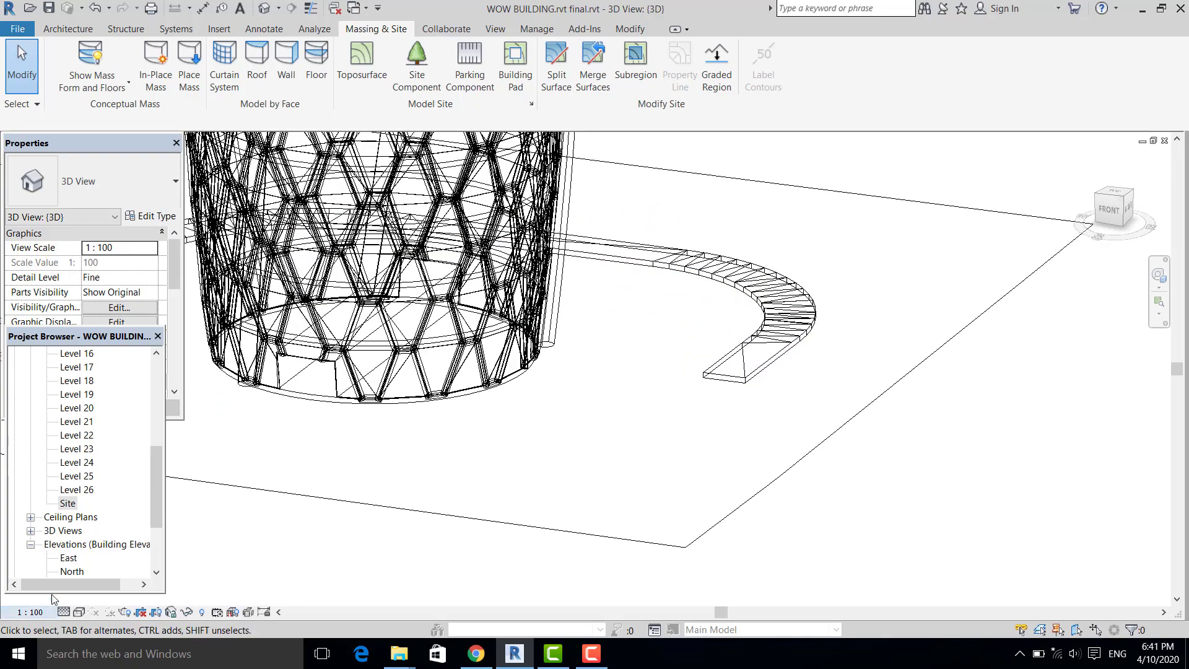
{"action": "scroll", "coordinate": [157, 480], "scroll_direction": "down", "scroll_amount": 2}
{"action": "left_click", "coordinate": [68, 434]}
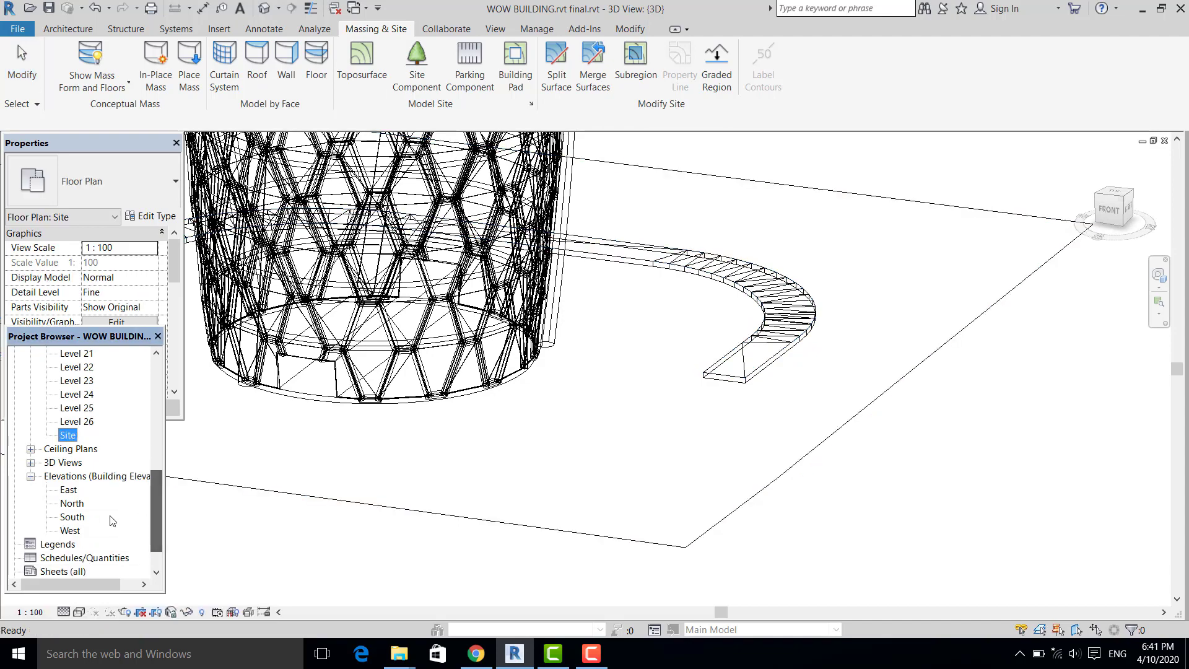
{"action": "middle_click_drag", "start_coordinate": [589, 403], "coordinate": [777, 313], "text": "shift"}
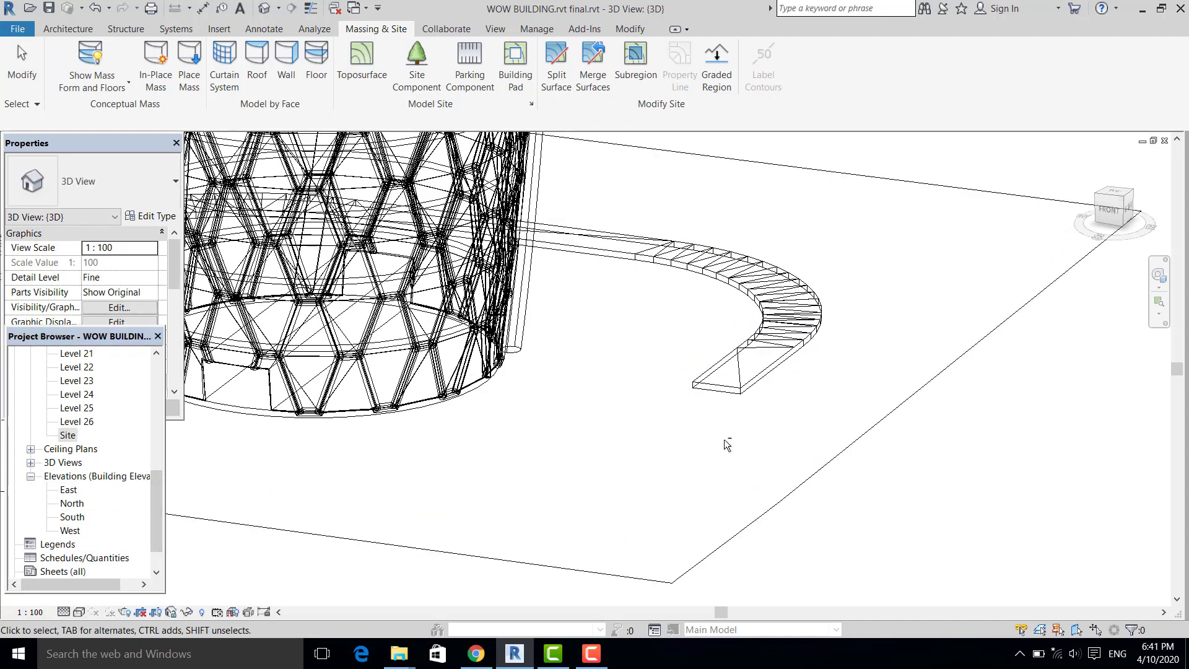
{"action": "middle_click_drag", "start_coordinate": [661, 440], "coordinate": [757, 425], "text": "shift"}
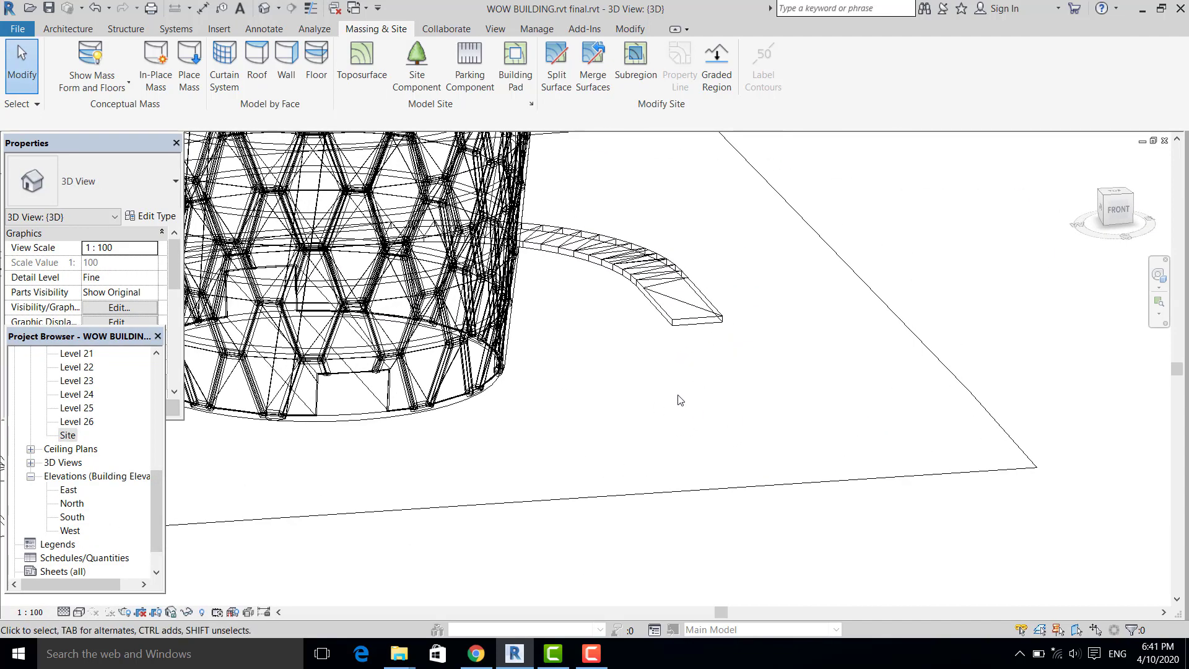
{"action": "mouse_move", "coordinate": [679, 404]}
{"action": "middle_mouse_down"}
{"action": "mouse_move", "coordinate": [667, 439]}
{"action": "mouse_move", "coordinate": [698, 406]}
{"action": "mouse_move", "coordinate": [683, 414]}
{"action": "middle_mouse_up"}
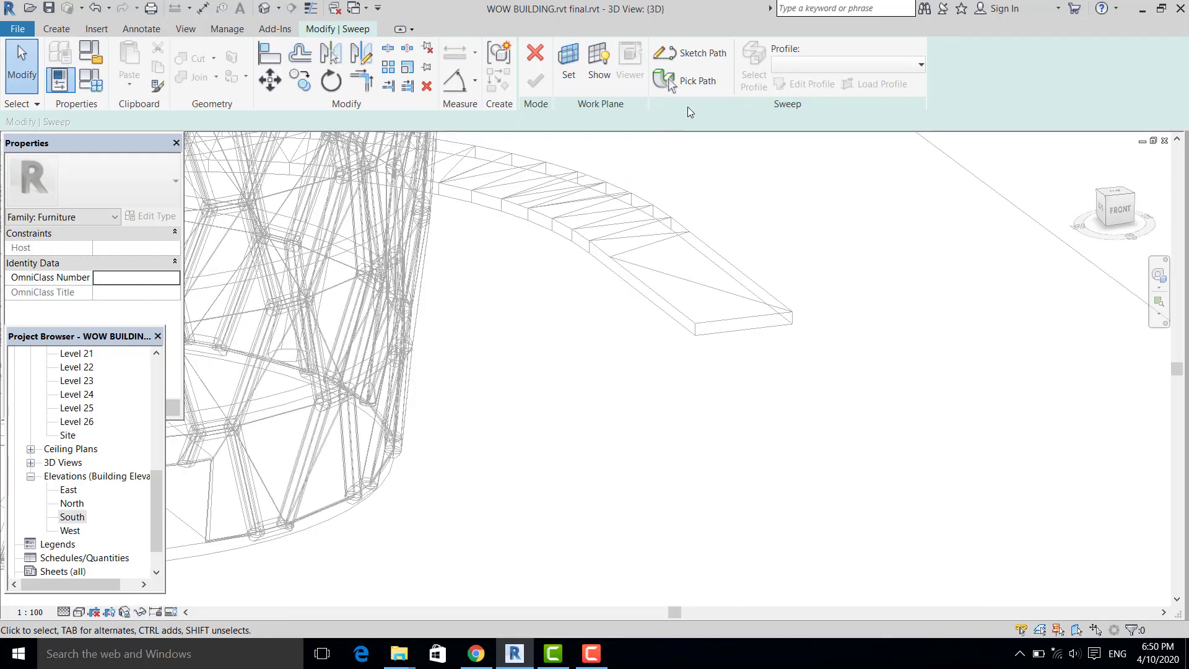
Pick the inner upper edge of the strip's end segment as the sweep path and select the sweep's profile.
{"action": "left_click", "coordinate": [691, 87]}
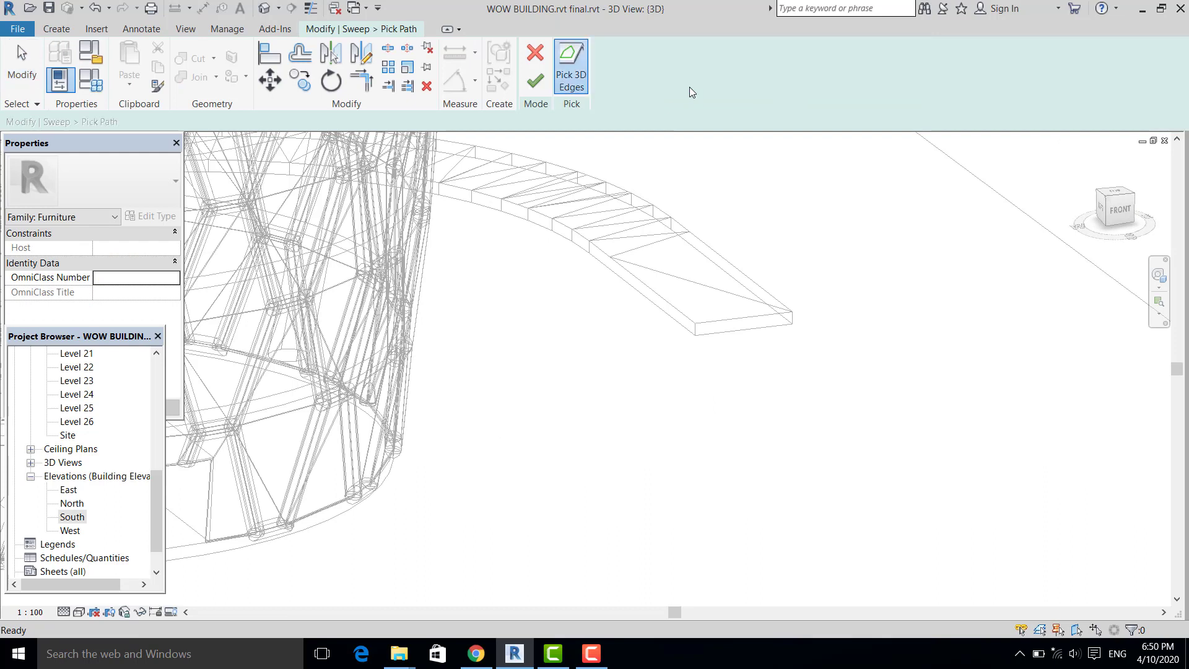
{"action": "left_click", "coordinate": [661, 298]}
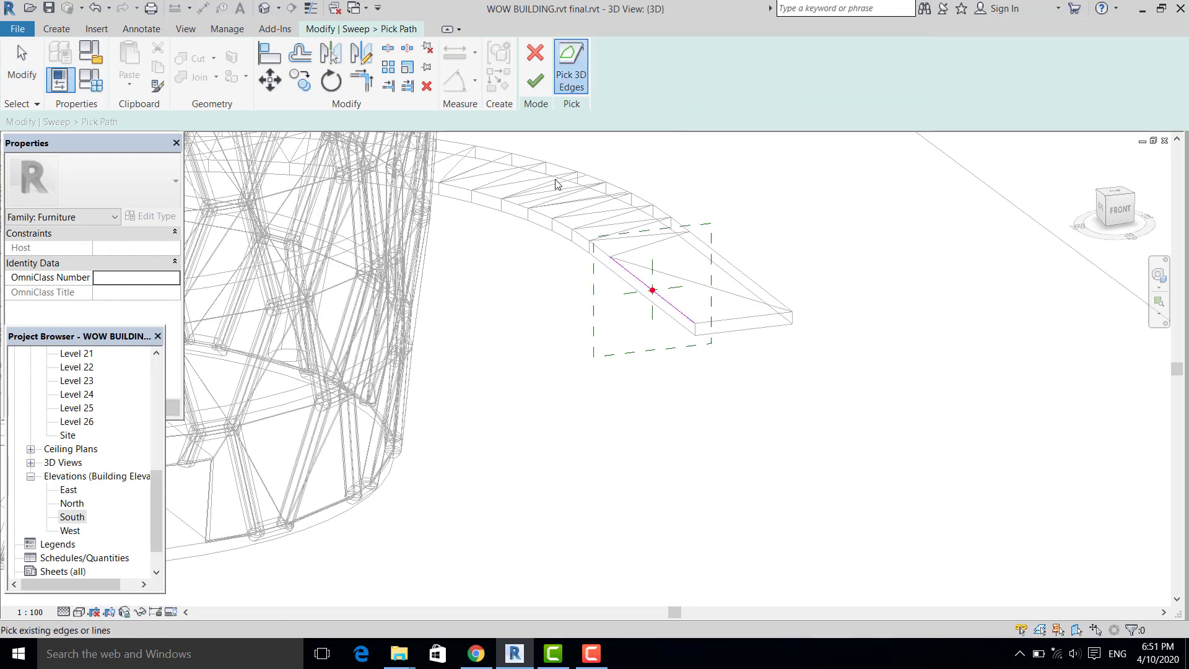
{"action": "left_click", "coordinate": [534, 82]}
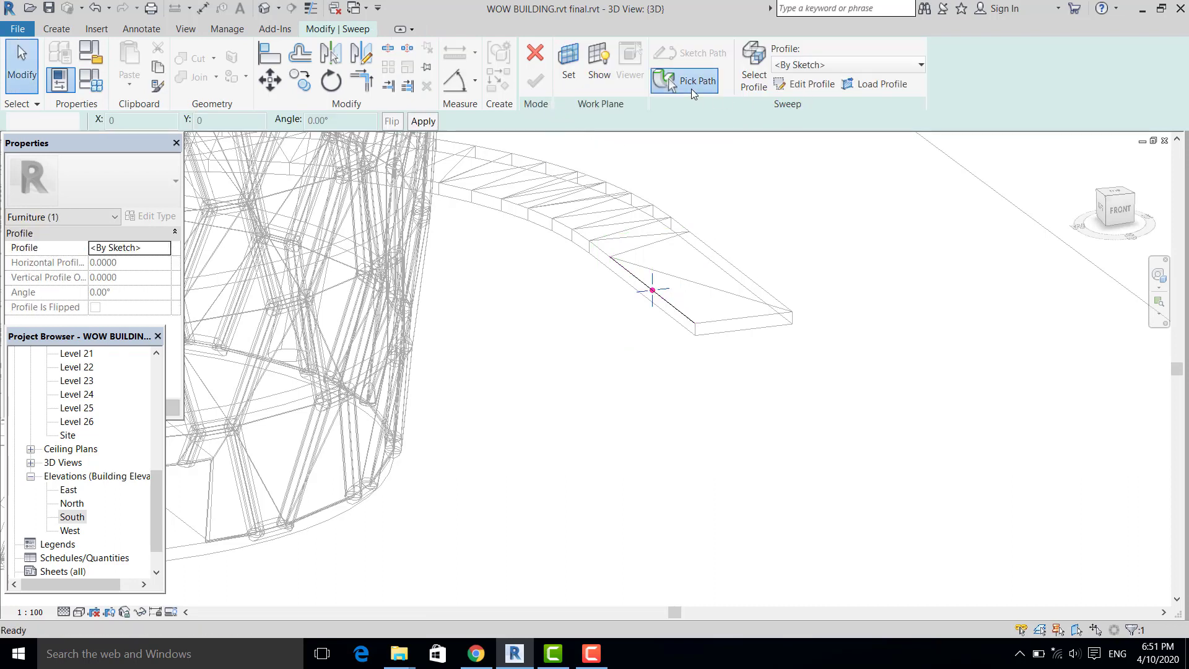
{"action": "left_click", "coordinate": [692, 88]}
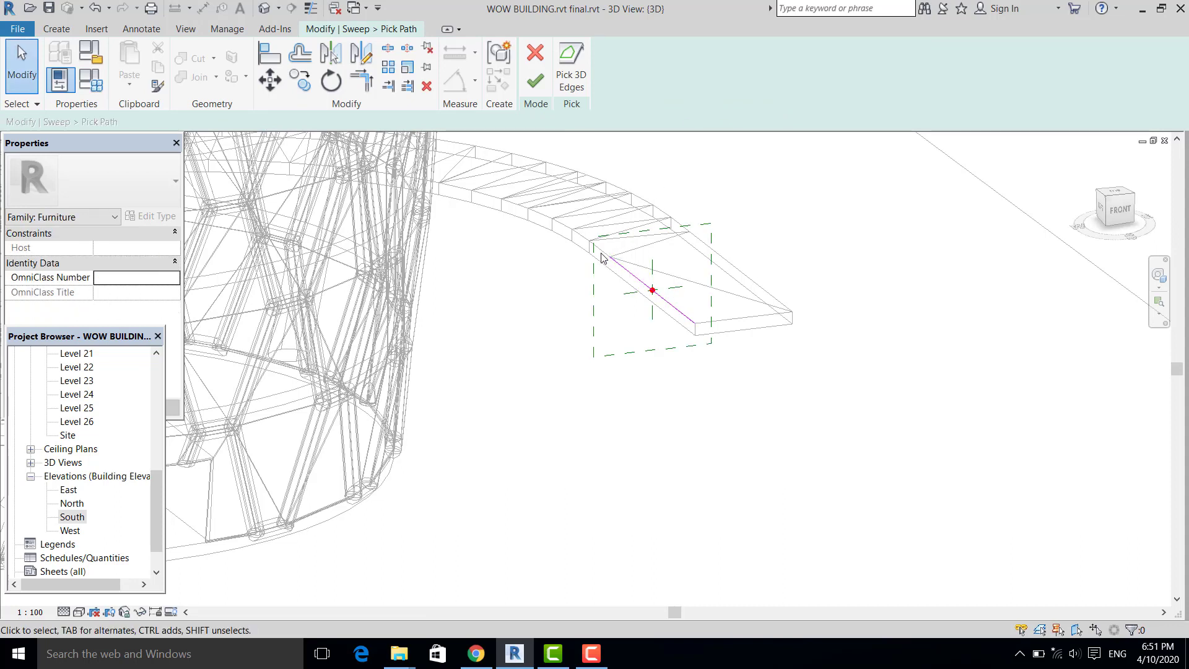
{"action": "left_click", "coordinate": [536, 82]}
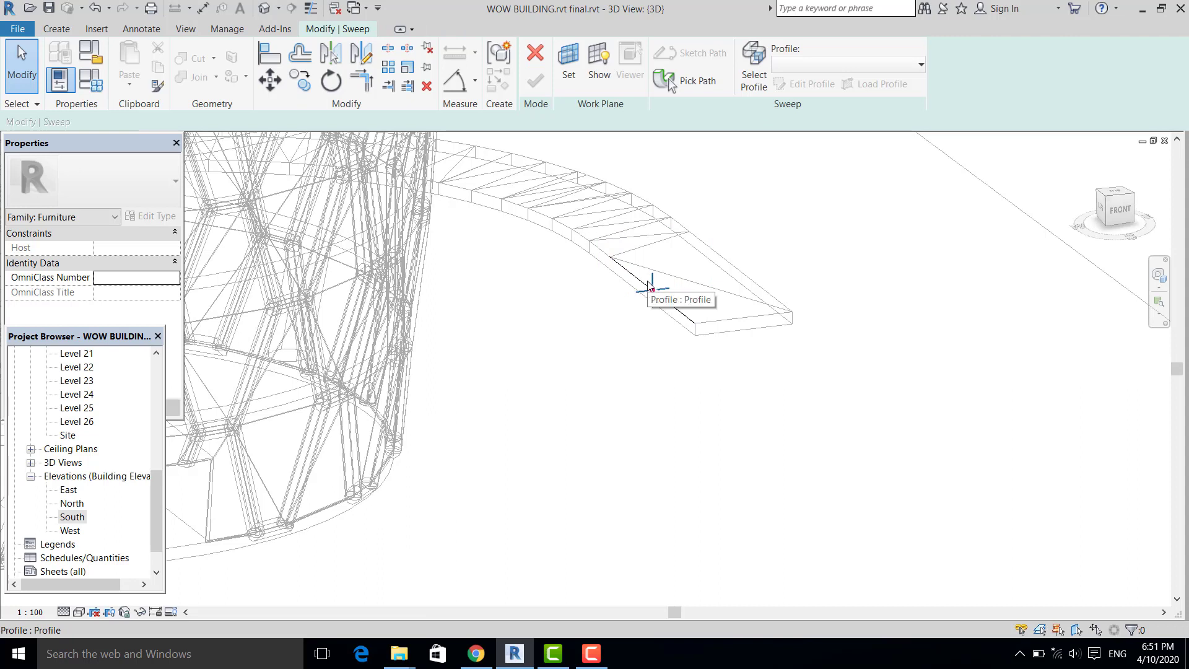
{"action": "left_click", "coordinate": [650, 288]}
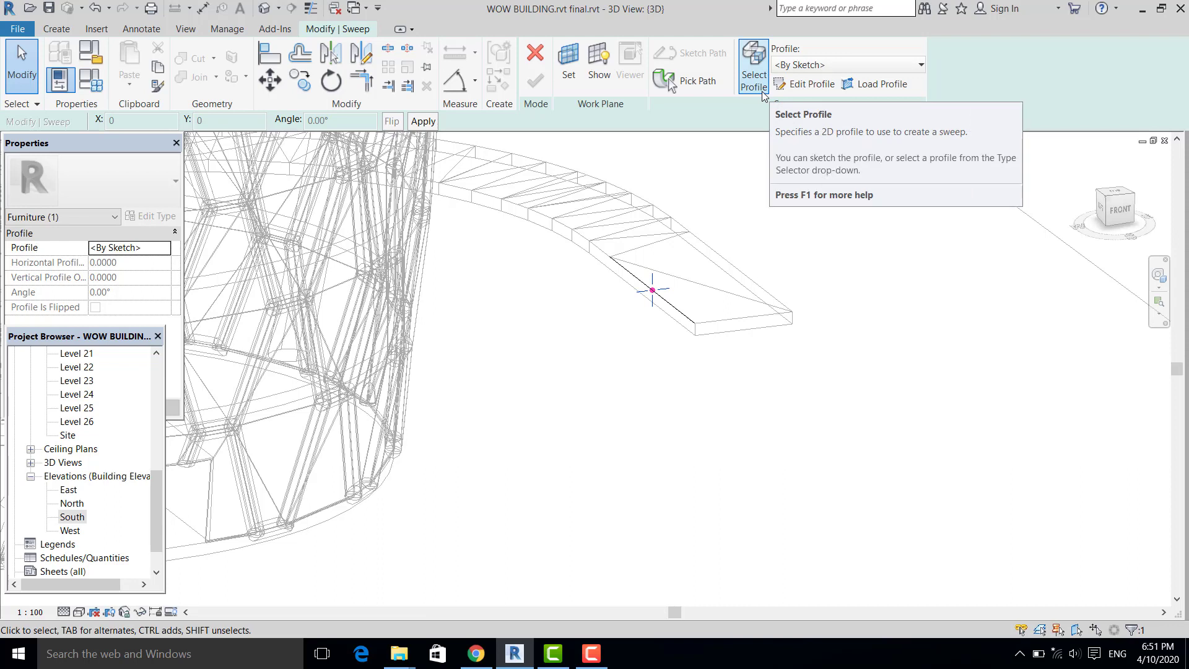
Extend the sweep path along the remaining inner upper edges of the strip roof to its far end and finish the path.
{"action": "left_click", "coordinate": [693, 90]}
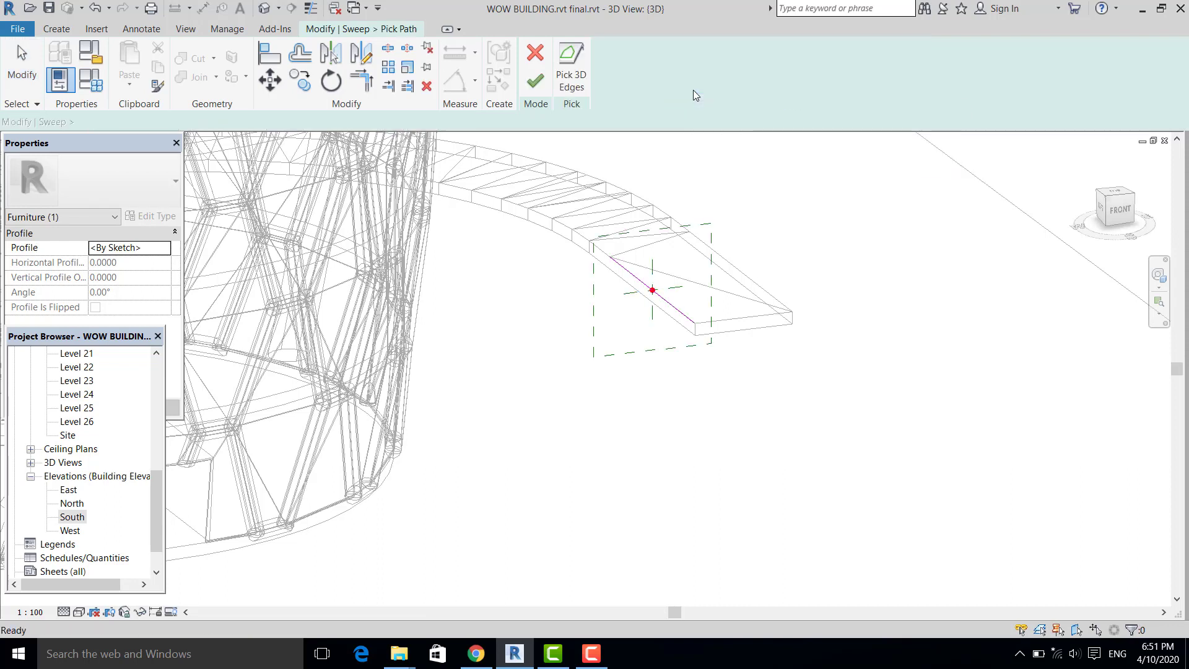
{"action": "left_click", "coordinate": [613, 260]}
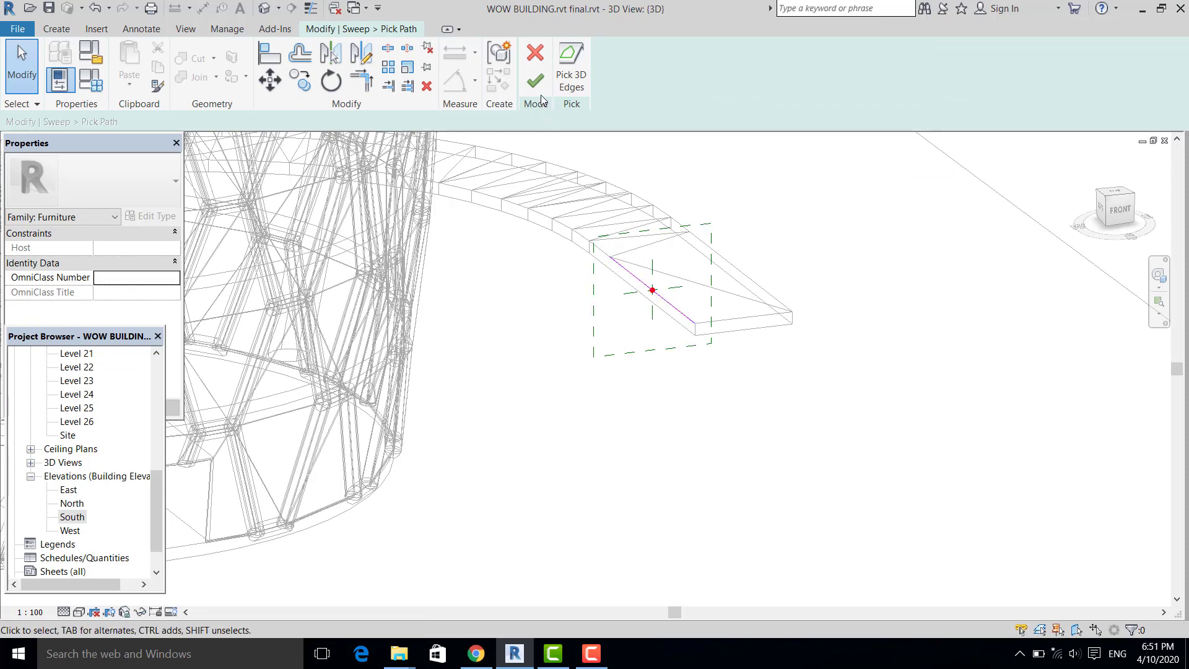
{"action": "scroll", "coordinate": [565, 236], "scroll_direction": "up", "scroll_amount": 1}
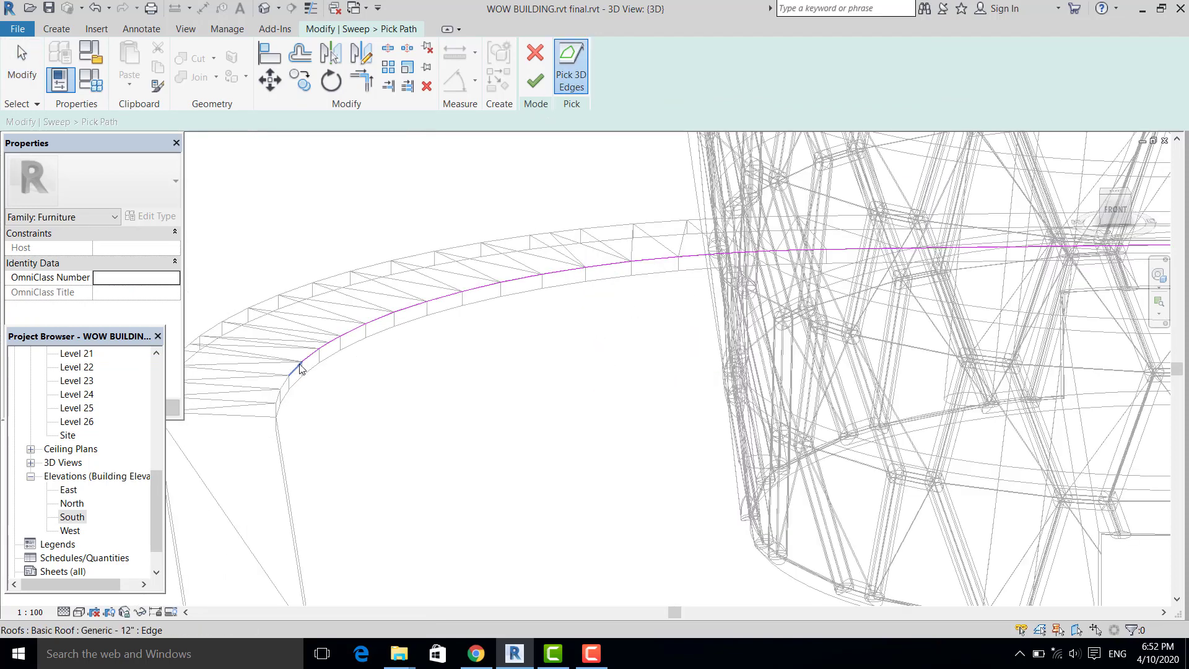
{"action": "middle_click_drag", "start_coordinate": [368, 403], "coordinate": [656, 396], "text": "shift"}
{"action": "left_click", "coordinate": [616, 386]}
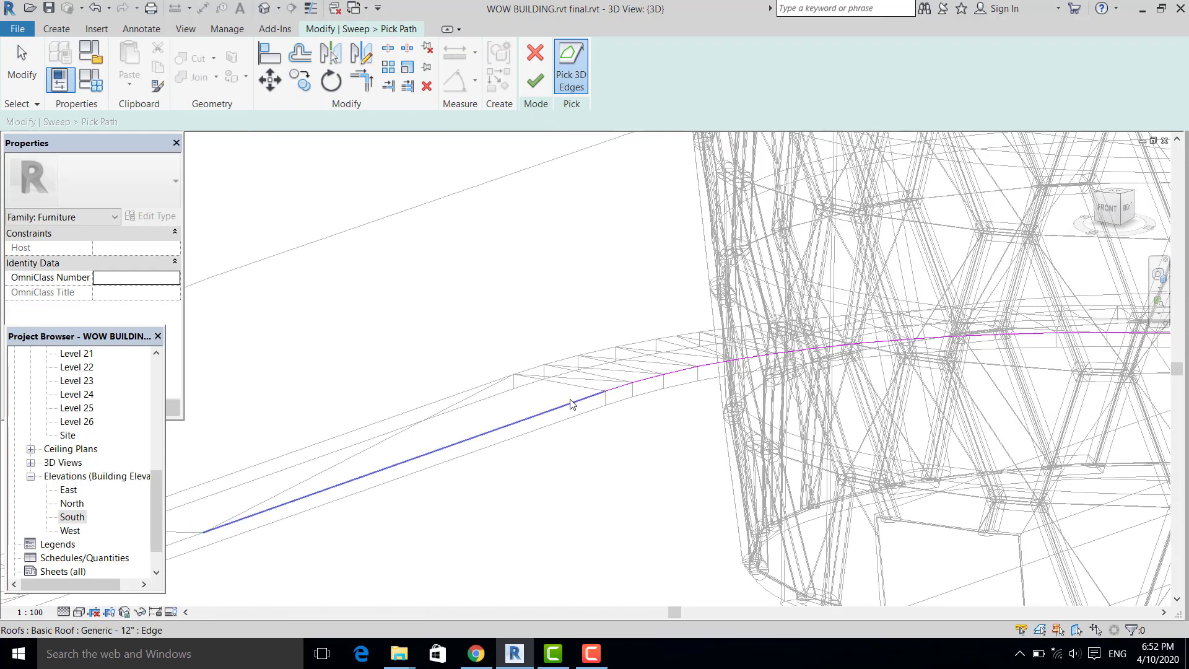
{"action": "left_click", "coordinate": [569, 400]}
{"action": "scroll", "coordinate": [612, 345], "scroll_direction": "down", "scroll_amount": 3}
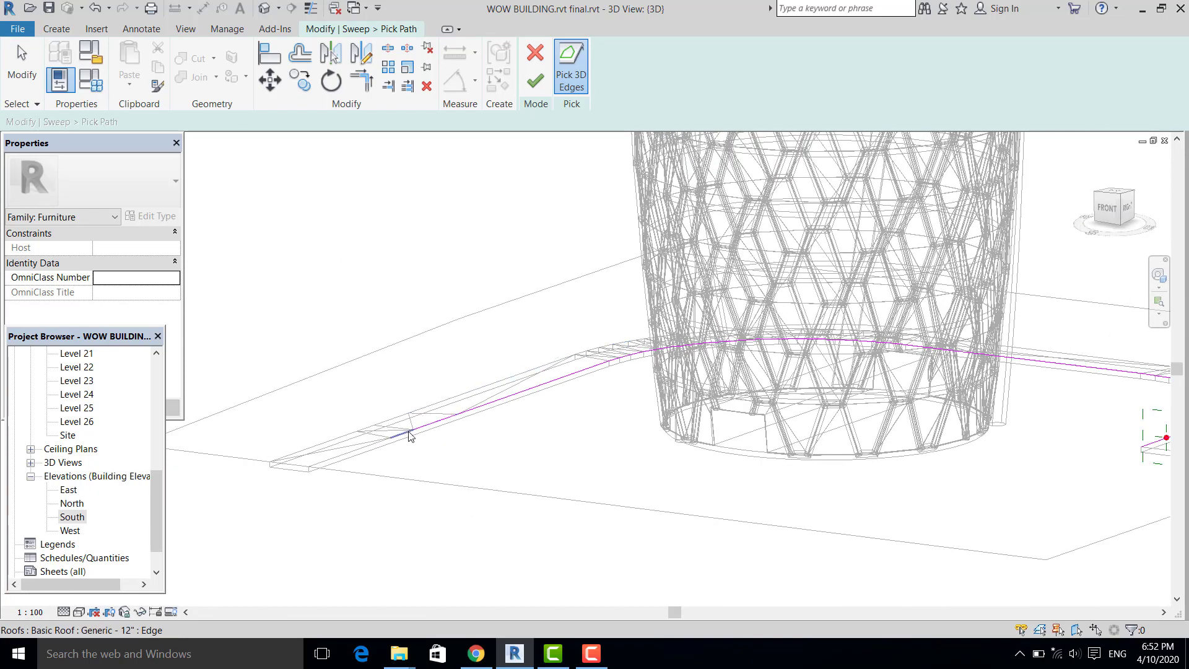
{"action": "left_click", "coordinate": [403, 438]}
{"action": "scroll", "coordinate": [345, 361], "scroll_direction": "down", "scroll_amount": 2}
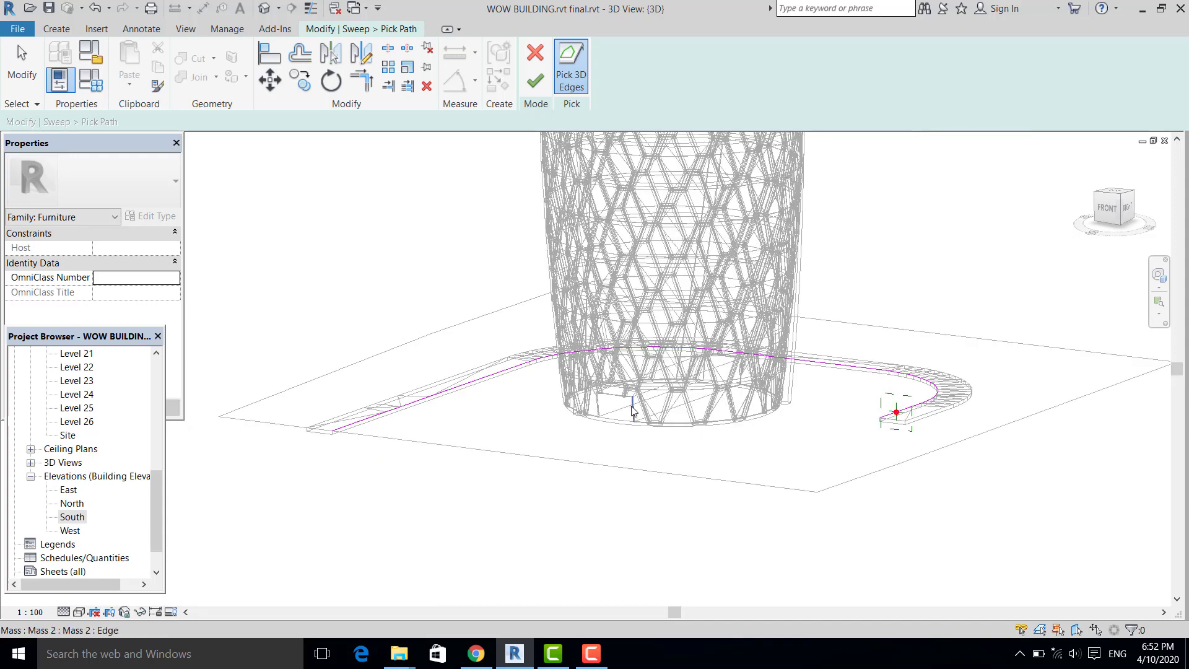
{"action": "middle_click_drag", "start_coordinate": [632, 412], "coordinate": [716, 448], "text": "shift"}
{"action": "left_click", "coordinate": [535, 81]}
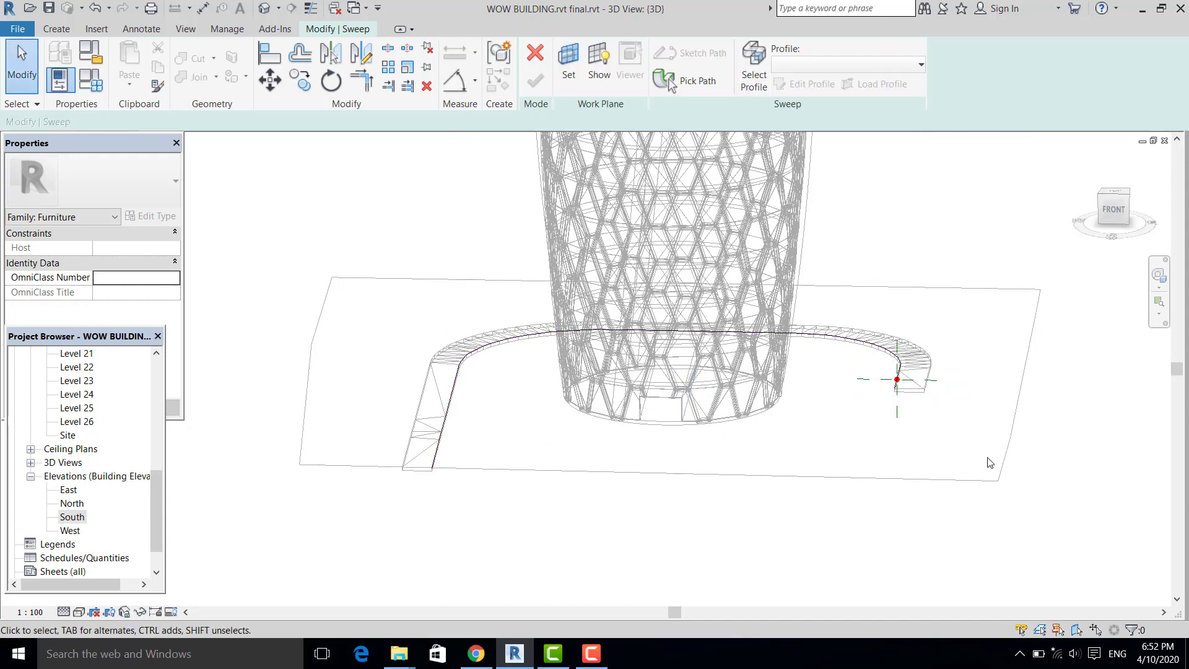
Open the South elevation at the sweep's profile plane on the strip roof.
{"action": "scroll", "coordinate": [843, 437], "scroll_direction": "up", "scroll_amount": 5}
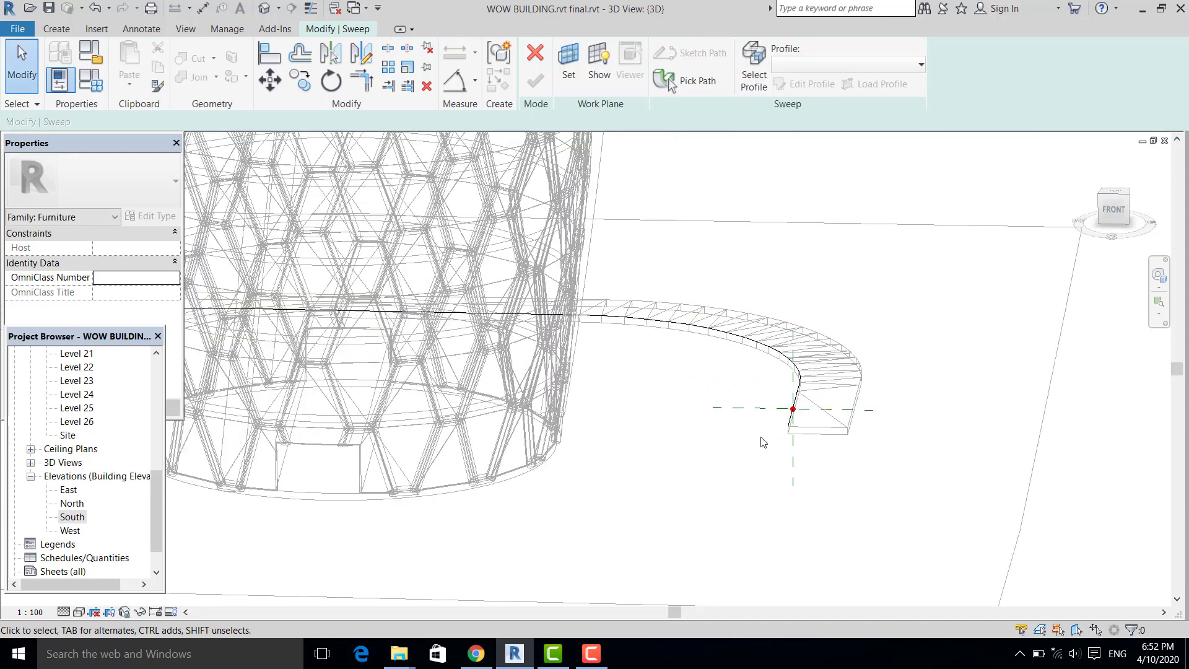
{"action": "double_click", "coordinate": [79, 518]}
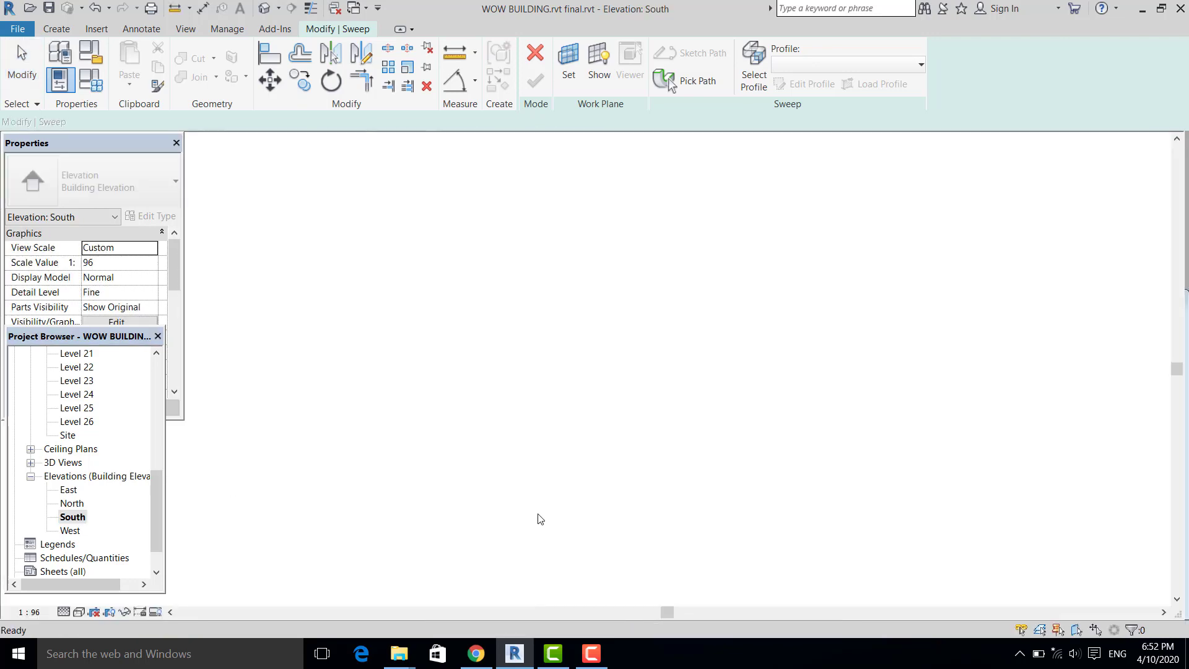
{"action": "middle_click_drag", "start_coordinate": [743, 449], "coordinate": [774, 476]}
{"action": "scroll", "coordinate": [595, 389], "scroll_direction": "up", "scroll_amount": 3}
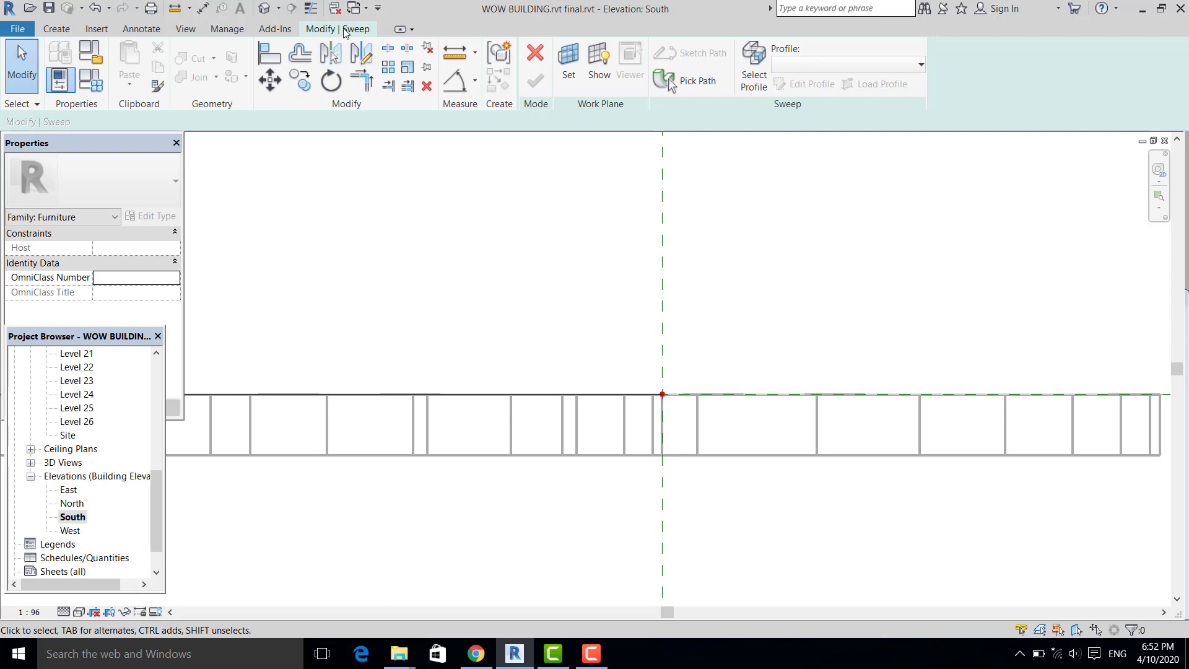
{"action": "left_click", "coordinate": [69, 29]}
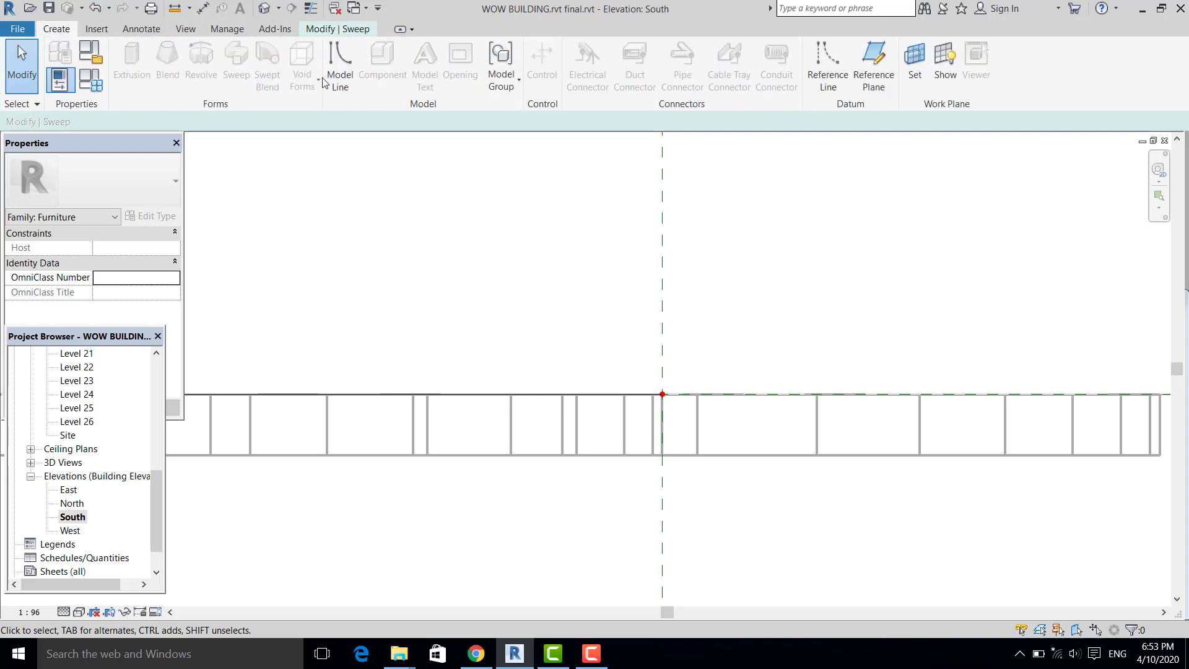
{"action": "left_click", "coordinate": [317, 30]}
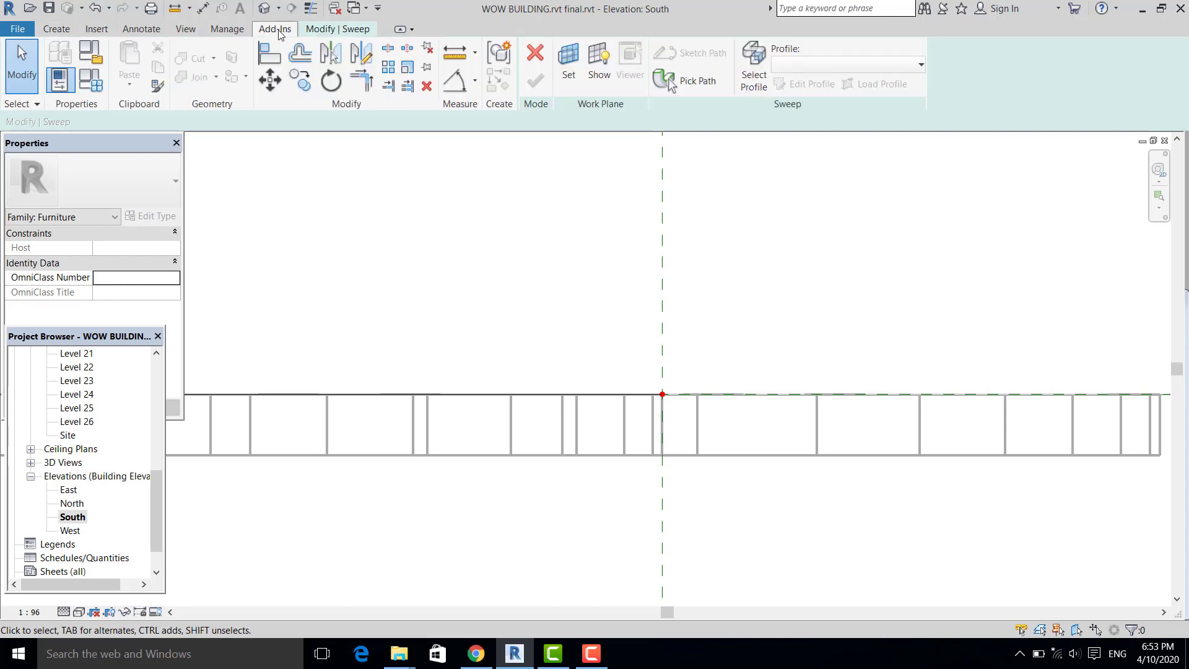
{"action": "left_click", "coordinate": [277, 30]}
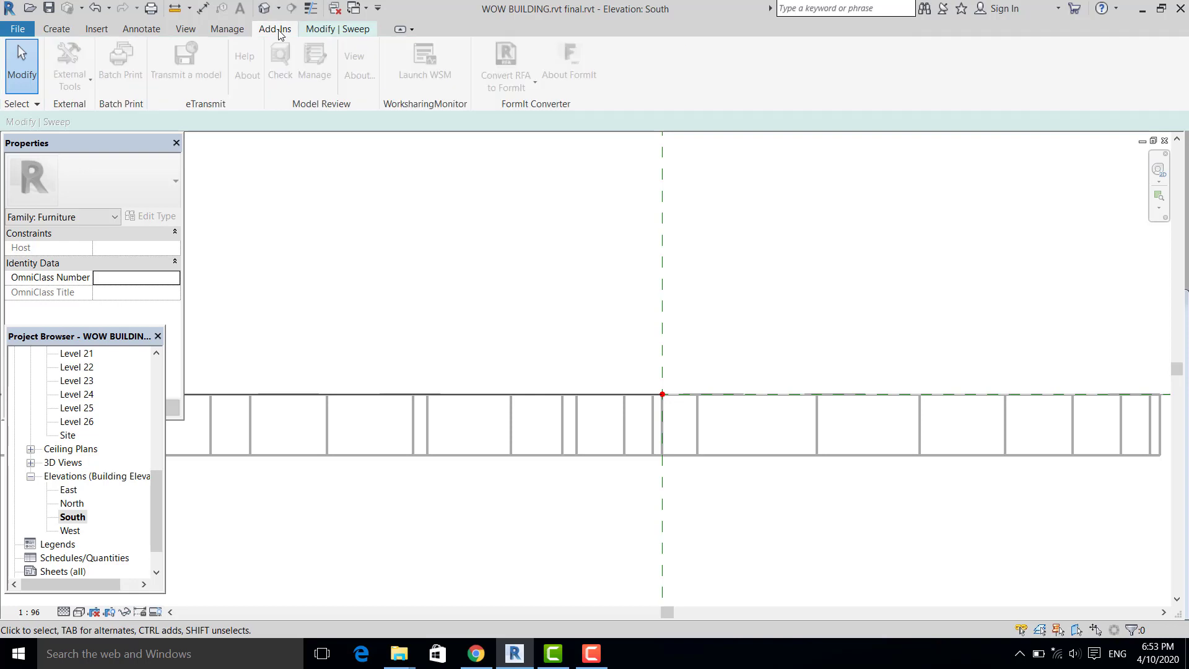
{"action": "left_click", "coordinate": [227, 29]}
{"action": "left_click", "coordinate": [186, 29]}
{"action": "left_click", "coordinate": [141, 29]}
{"action": "left_click", "coordinate": [97, 29]}
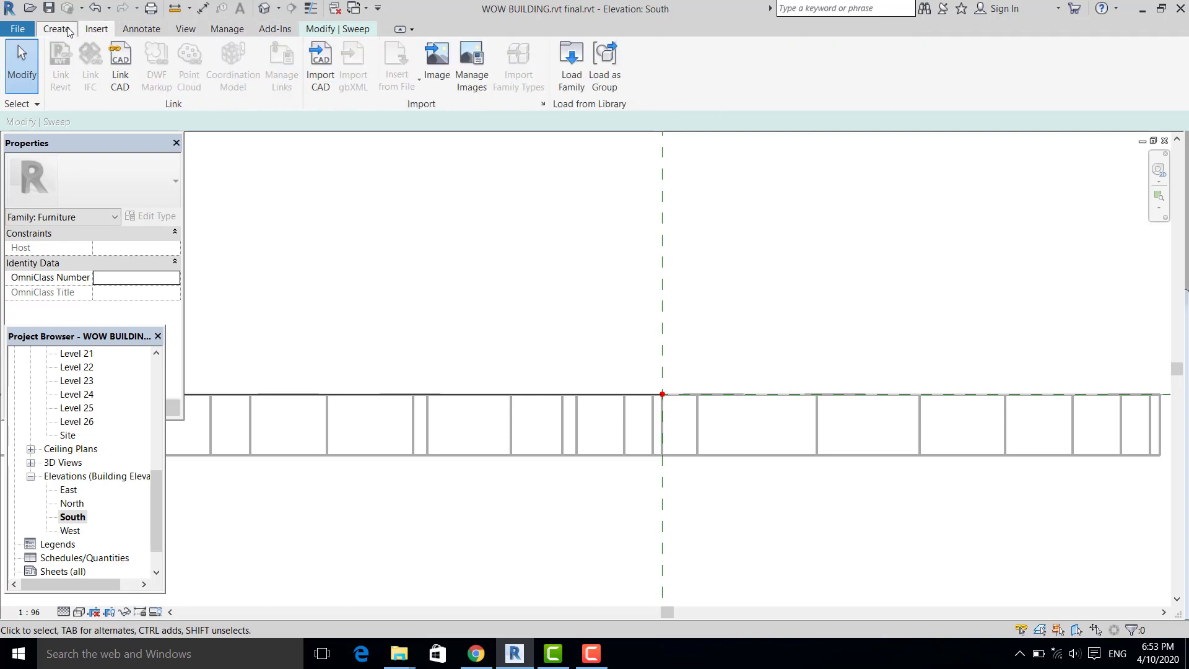
{"action": "left_click", "coordinate": [68, 30]}
{"action": "scroll", "coordinate": [667, 294], "scroll_direction": "down", "scroll_amount": 1}
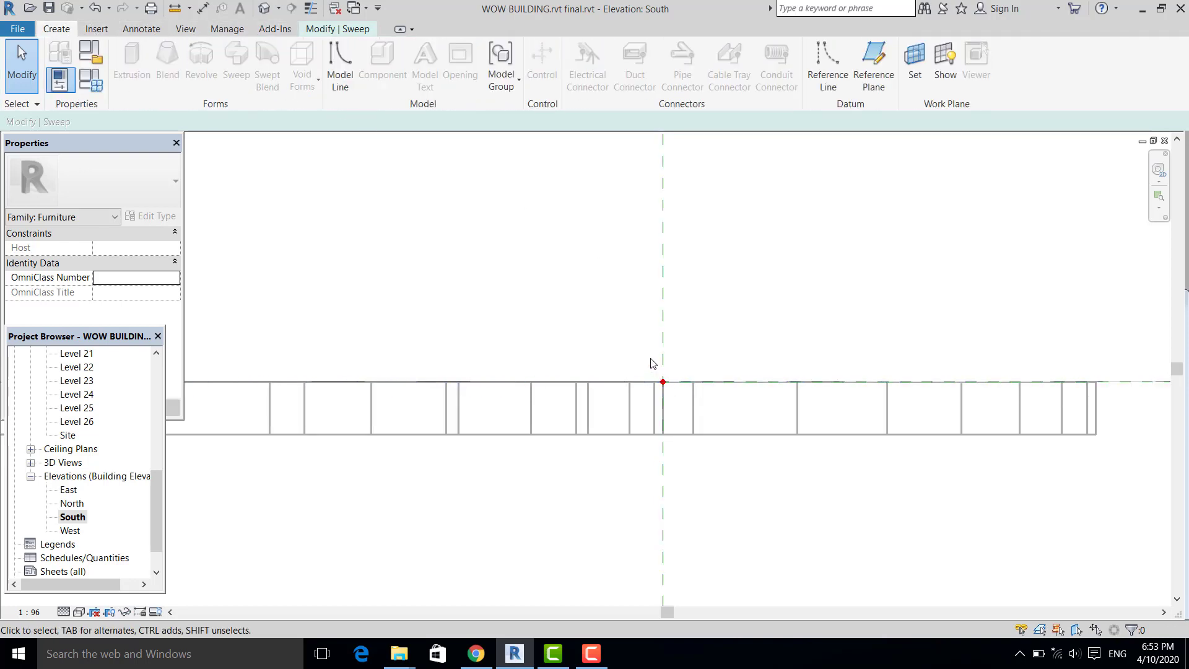
Edit the sweep's profile and sketch a rectangle about 0.16 wide and 0.30 high from the path point down to the roof's underside.
{"action": "left_click", "coordinate": [676, 321]}
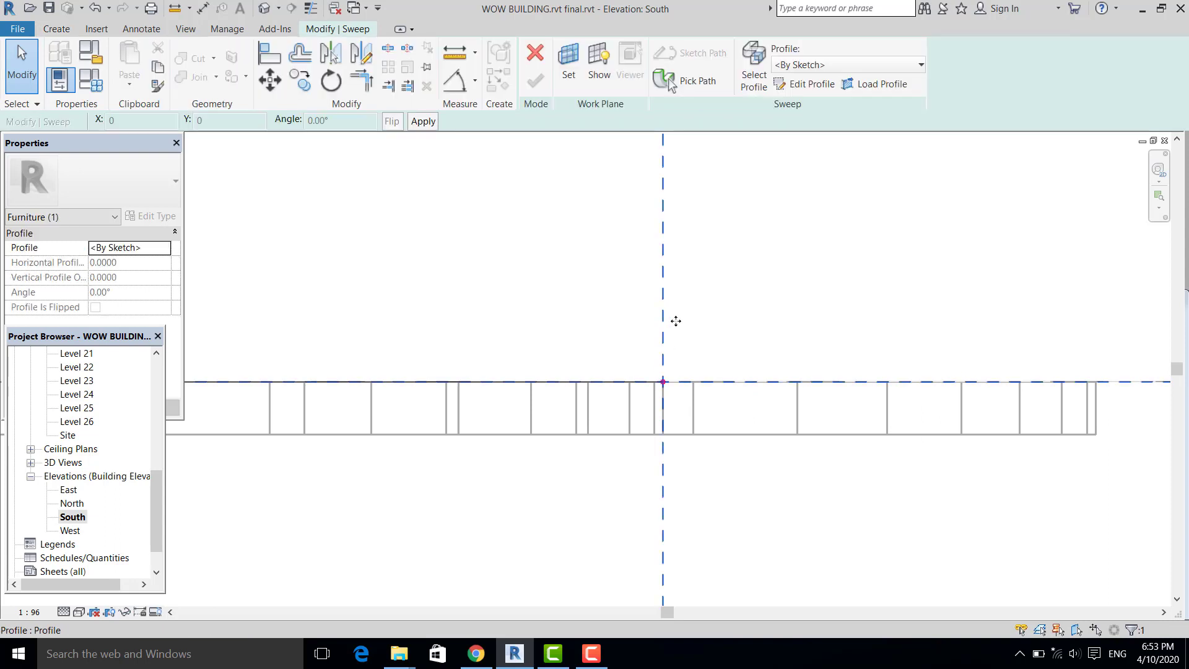
{"action": "left_click", "coordinate": [806, 84]}
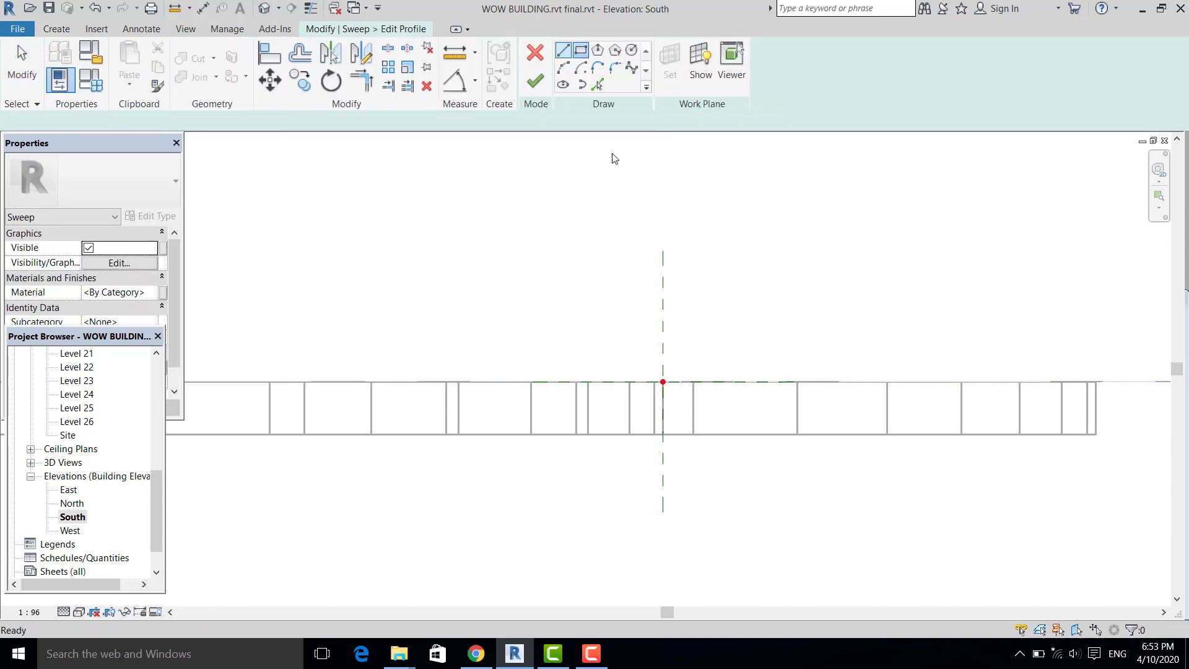
{"action": "left_click", "coordinate": [580, 50]}
{"action": "scroll", "coordinate": [660, 372], "scroll_direction": "up", "scroll_amount": 2}
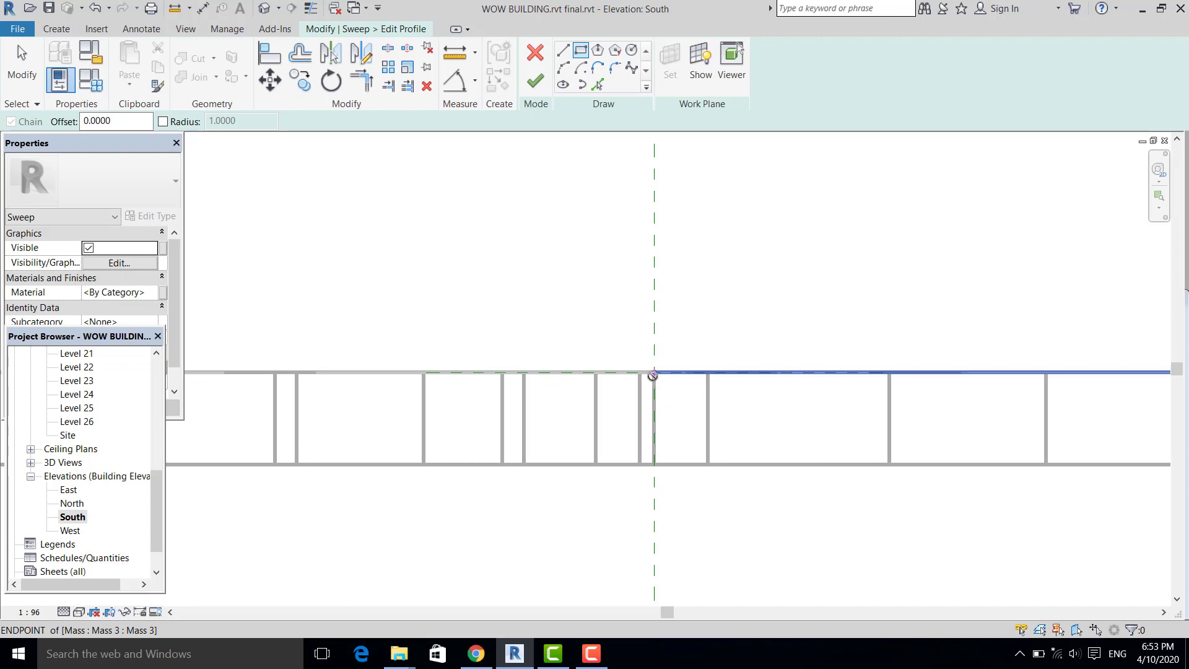
{"action": "left_click", "coordinate": [654, 375]}
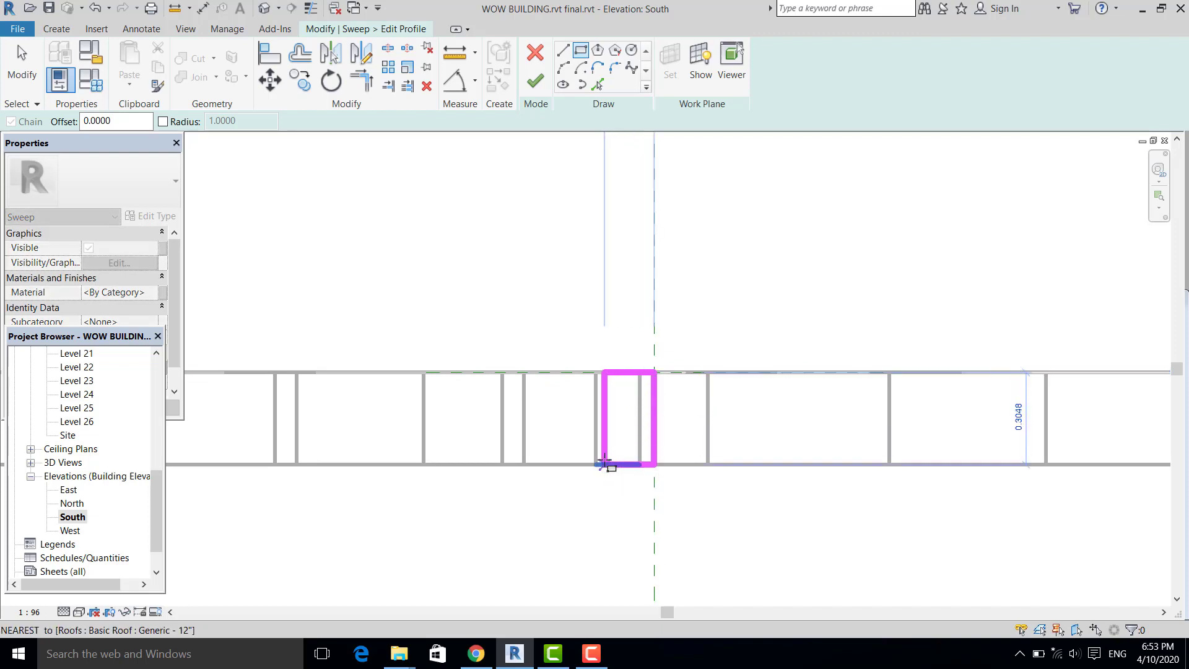
{"action": "left_click", "coordinate": [605, 463]}
{"action": "key", "text": "Escape"}
{"action": "key", "text": "Escape"}
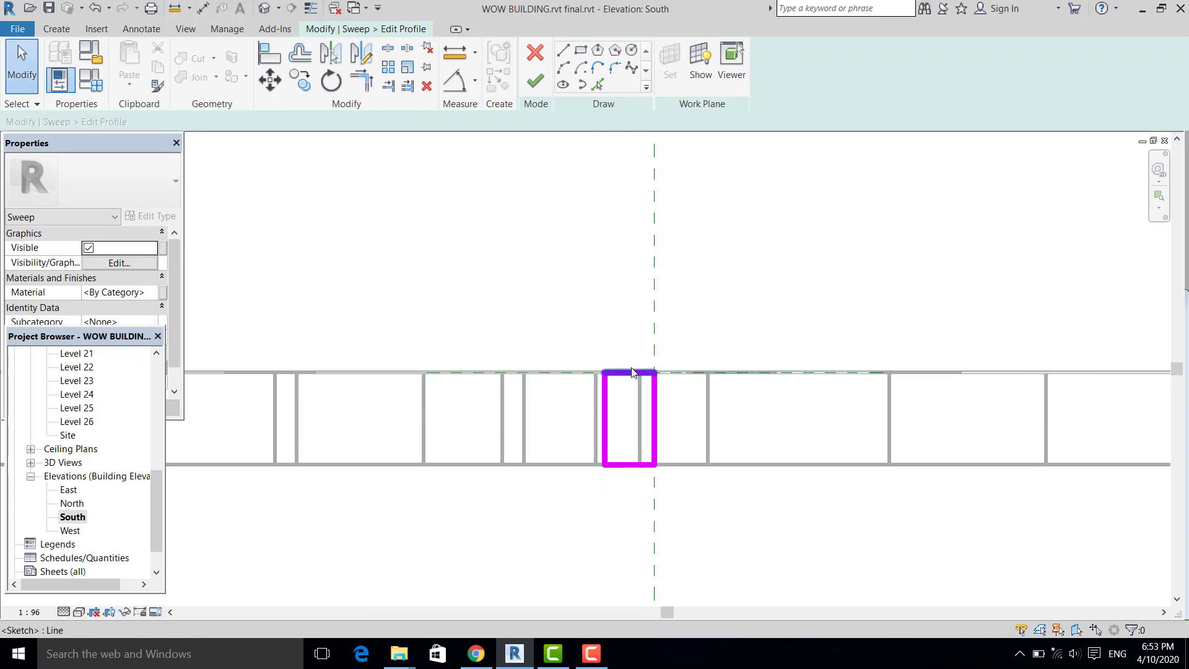
Nudge the profile rectangle's top line upward so that it stands slightly above the strip roof's upper surface.
{"action": "left_click", "coordinate": [631, 372]}
{"action": "key", "text": "Up"}
{"action": "key", "text": "Up"}
{"action": "key", "text": "Up"}
{"action": "key", "text": "Up"}
{"action": "key", "text": "Up"}
{"action": "key", "text": "Up"}
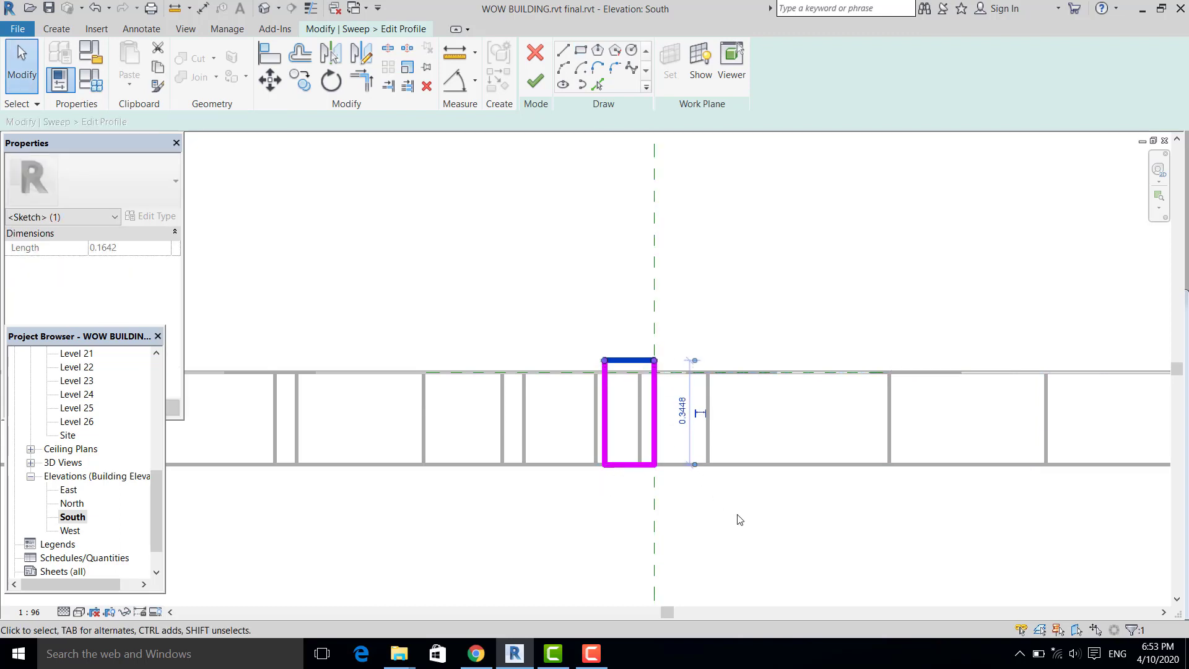
Draw a sloping line about 0.16 long at about 60° from the profile's outer side line to the midpoint of its top line.
{"action": "left_click", "coordinate": [563, 50]}
{"action": "left_click", "coordinate": [604, 390]}
{"action": "left_click", "coordinate": [630, 351]}
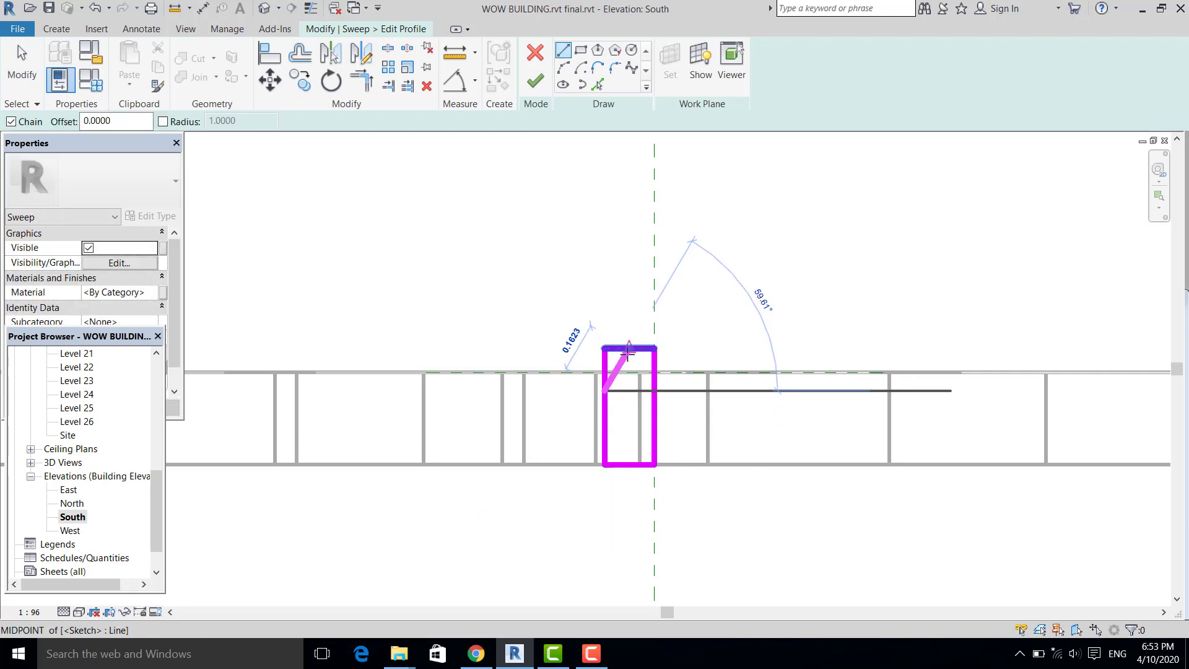
{"action": "key", "text": "Escape"}
{"action": "key", "text": "Escape"}
Trim the profile's outer upper corner to the sloping line, undoing the wrong trim of the top line and keeping its inner half.
{"action": "left_click", "coordinate": [362, 81]}
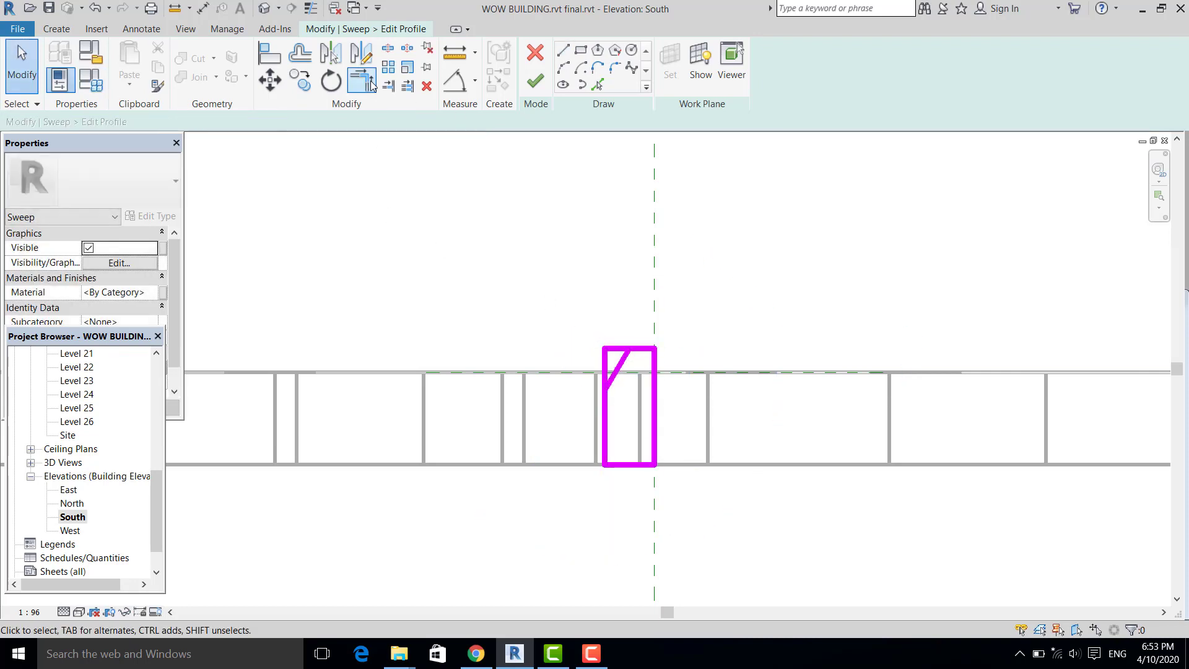
{"action": "left_click", "coordinate": [626, 358]}
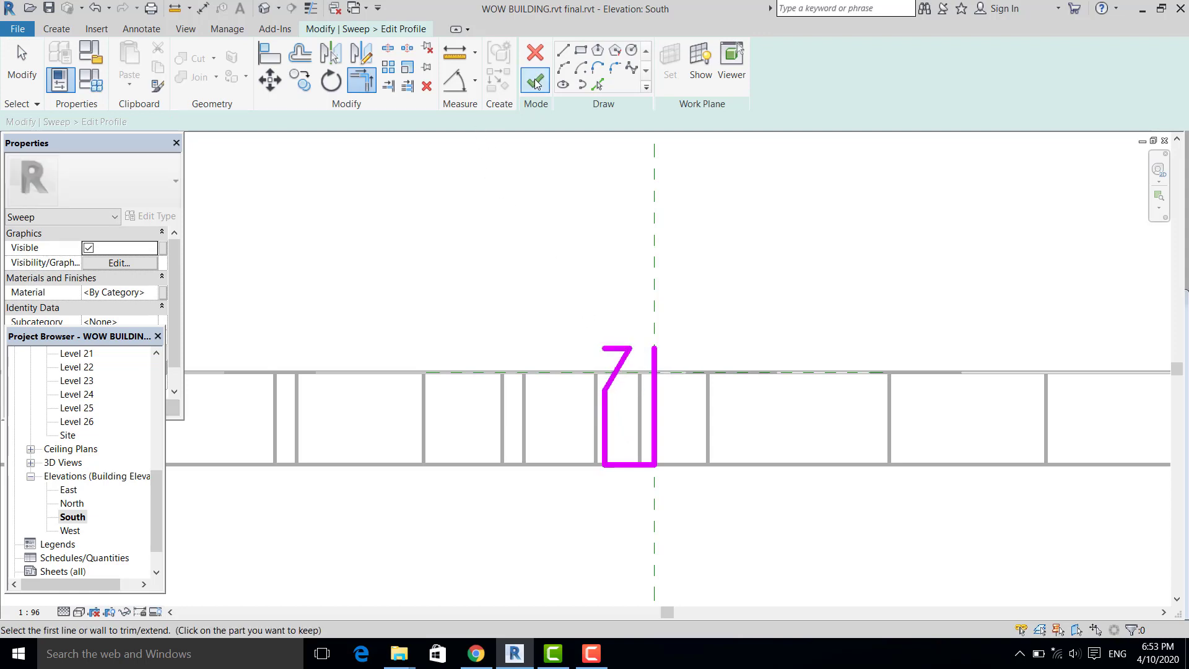
{"action": "key", "text": "ctrl+z"}
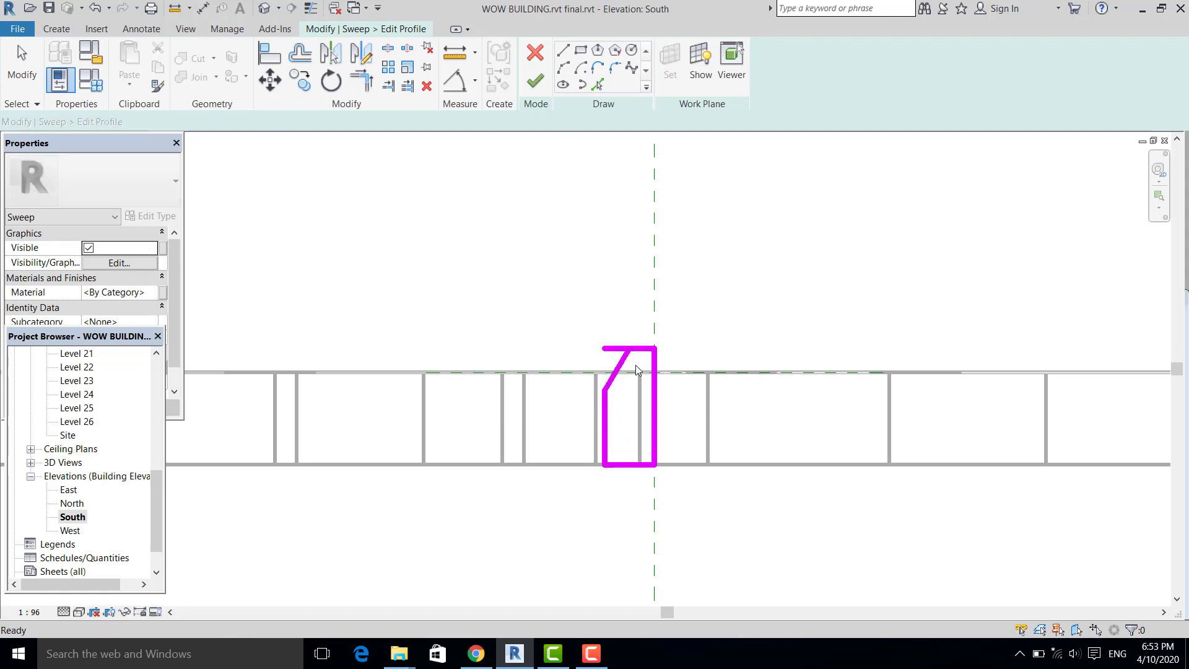
{"action": "left_click", "coordinate": [640, 350]}
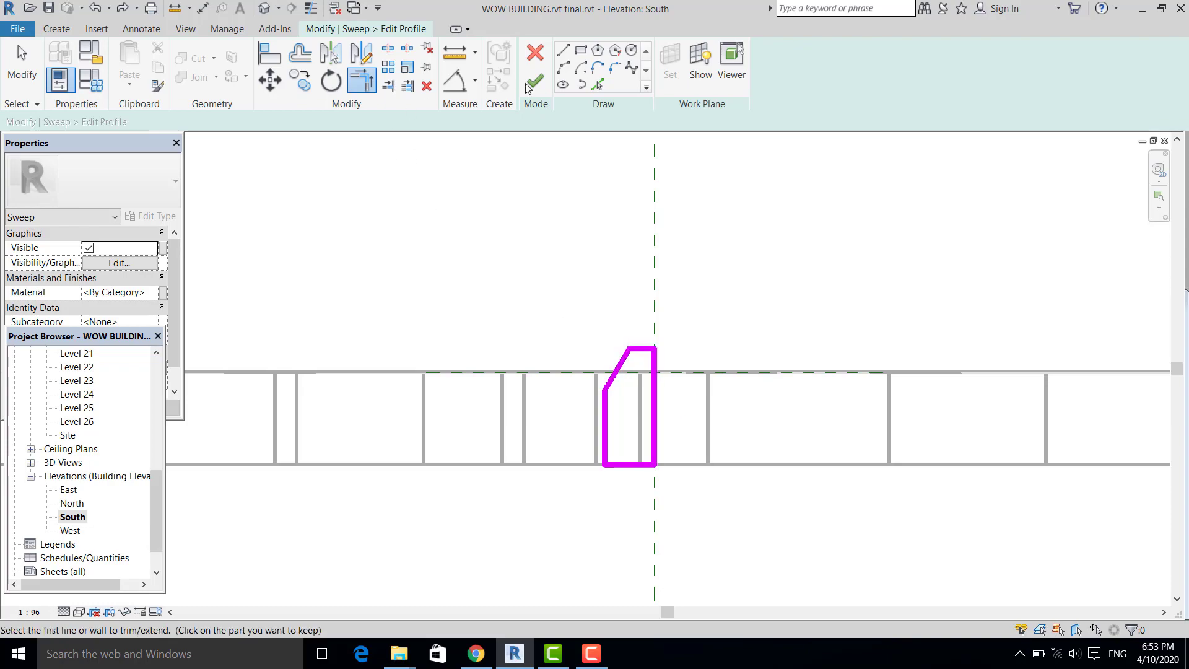
Check the bevelled profile in the 3D view, and finish the profile and the sweep along the strip roof.
{"action": "left_click", "coordinate": [267, 7]}
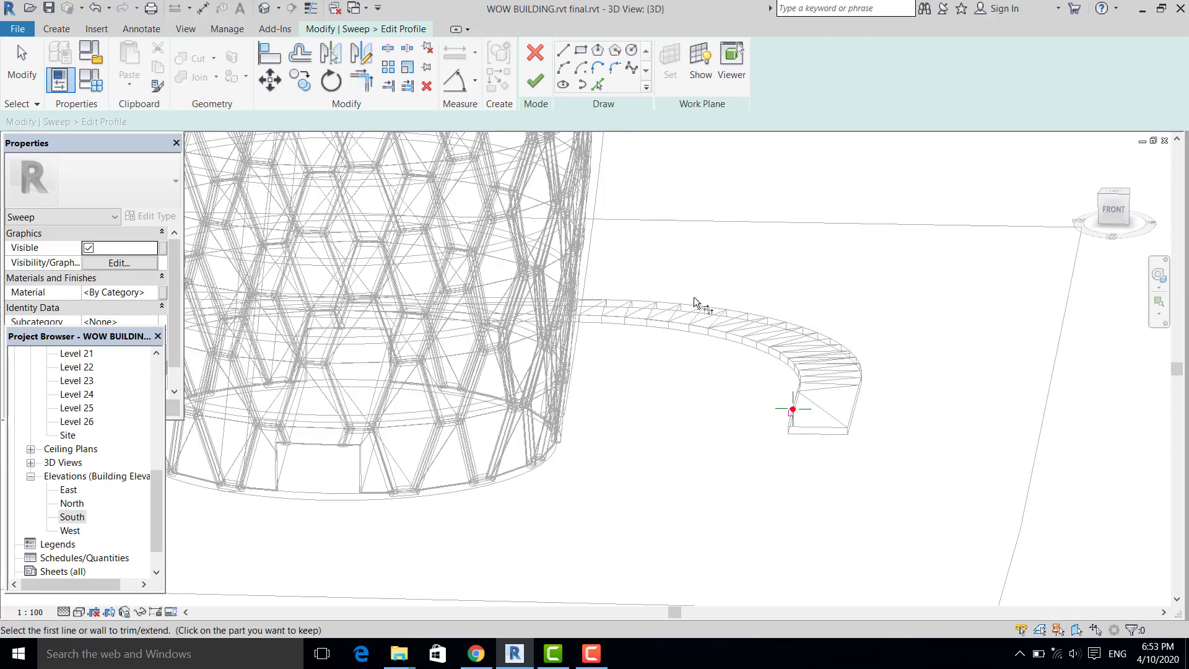
{"action": "middle_click_drag", "start_coordinate": [778, 436], "coordinate": [716, 419], "text": "shift"}
{"action": "scroll", "coordinate": [715, 418], "scroll_direction": "up", "scroll_amount": 5}
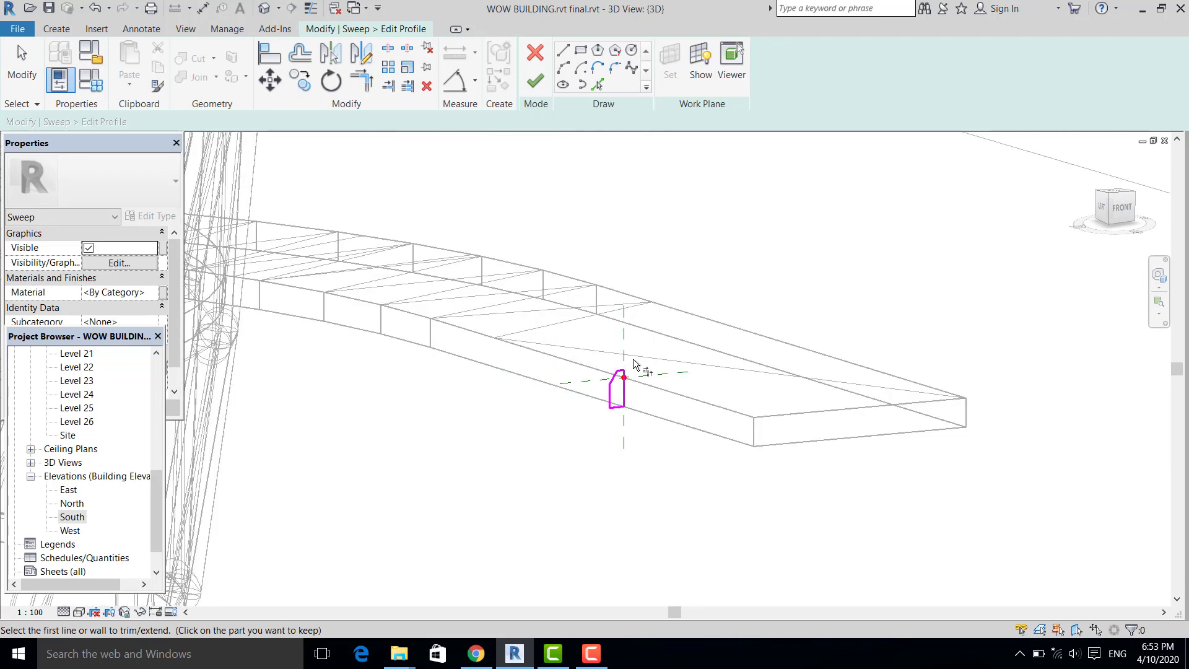
{"action": "left_click", "coordinate": [22, 65]}
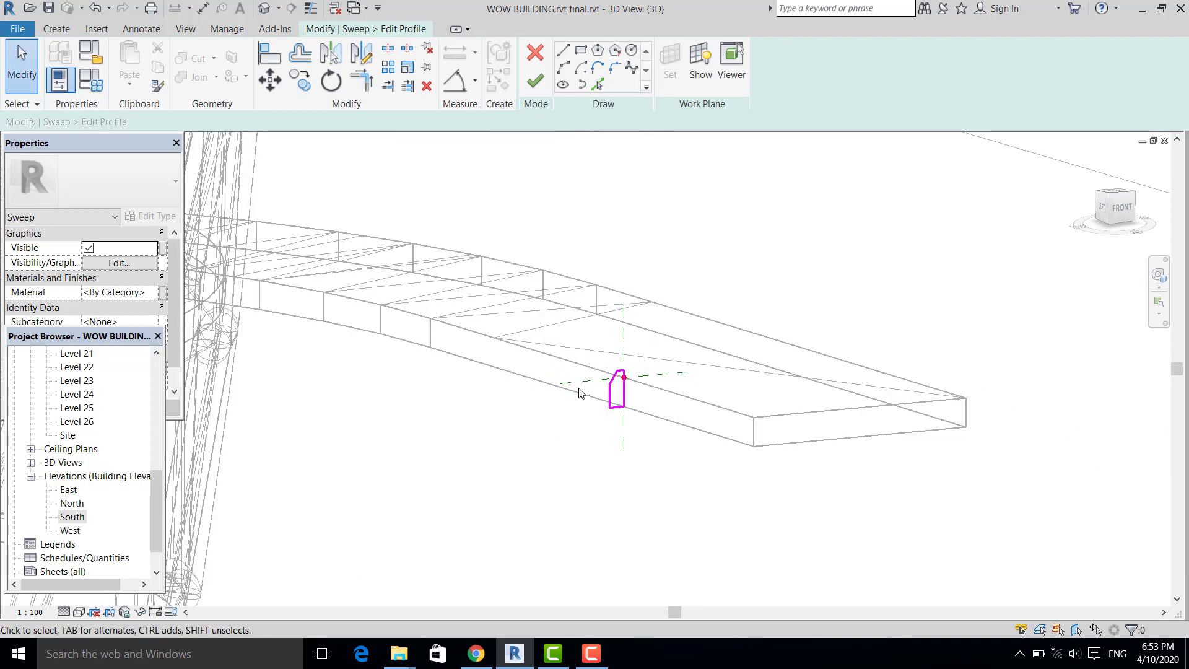
{"action": "left_click", "coordinate": [534, 80]}
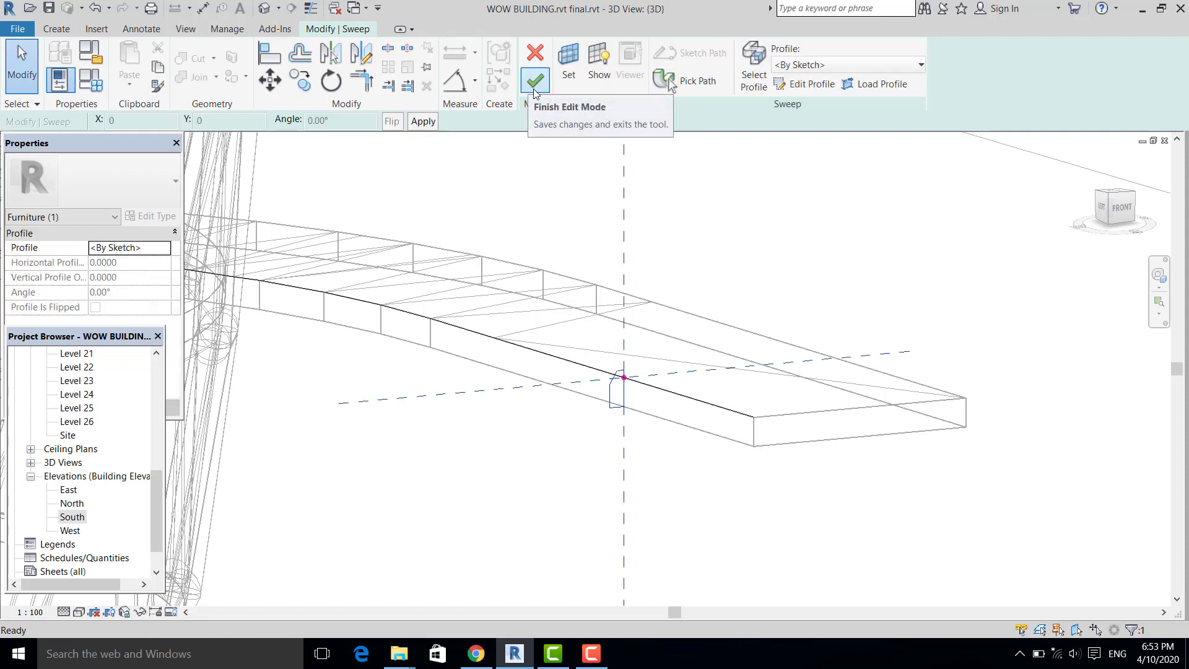
{"action": "left_click", "coordinate": [534, 91]}
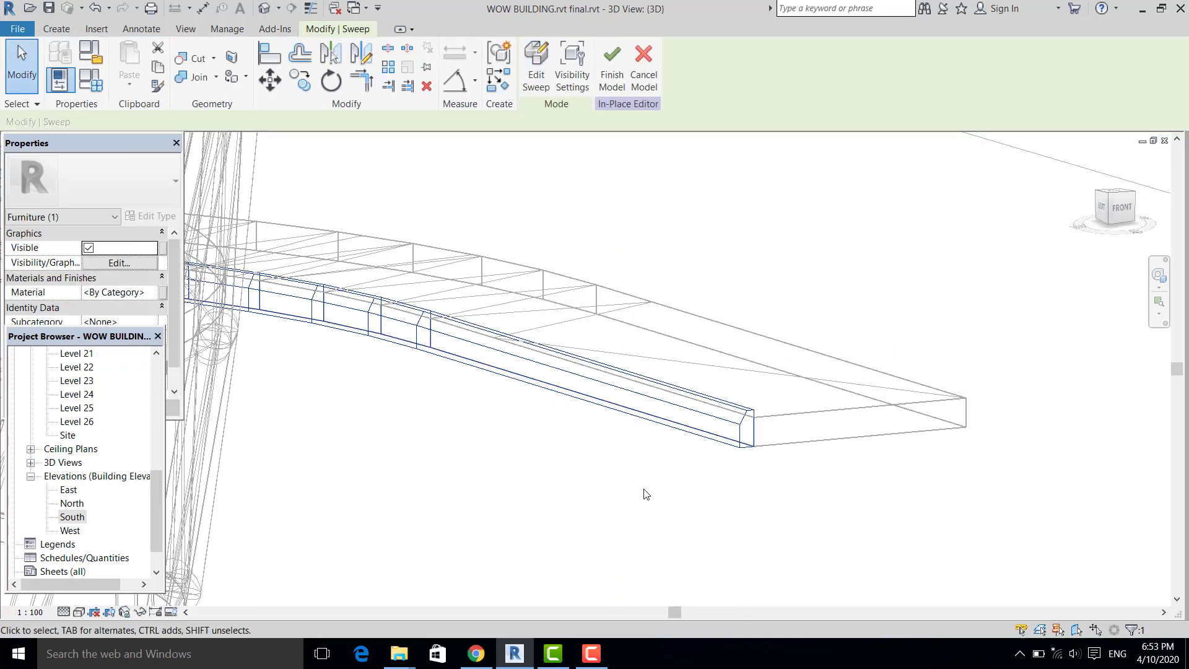
Inspect the sweep around the tower, open the Site floor plan and finish the in-place model.
{"action": "scroll", "coordinate": [703, 454], "scroll_direction": "down", "scroll_amount": 4}
{"action": "middle_click_drag", "start_coordinate": [702, 454], "coordinate": [368, 450], "text": "shift"}
{"action": "scroll", "coordinate": [368, 450], "scroll_direction": "up", "scroll_amount": 3}
{"action": "scroll", "coordinate": [295, 454], "scroll_direction": "down", "scroll_amount": 3}
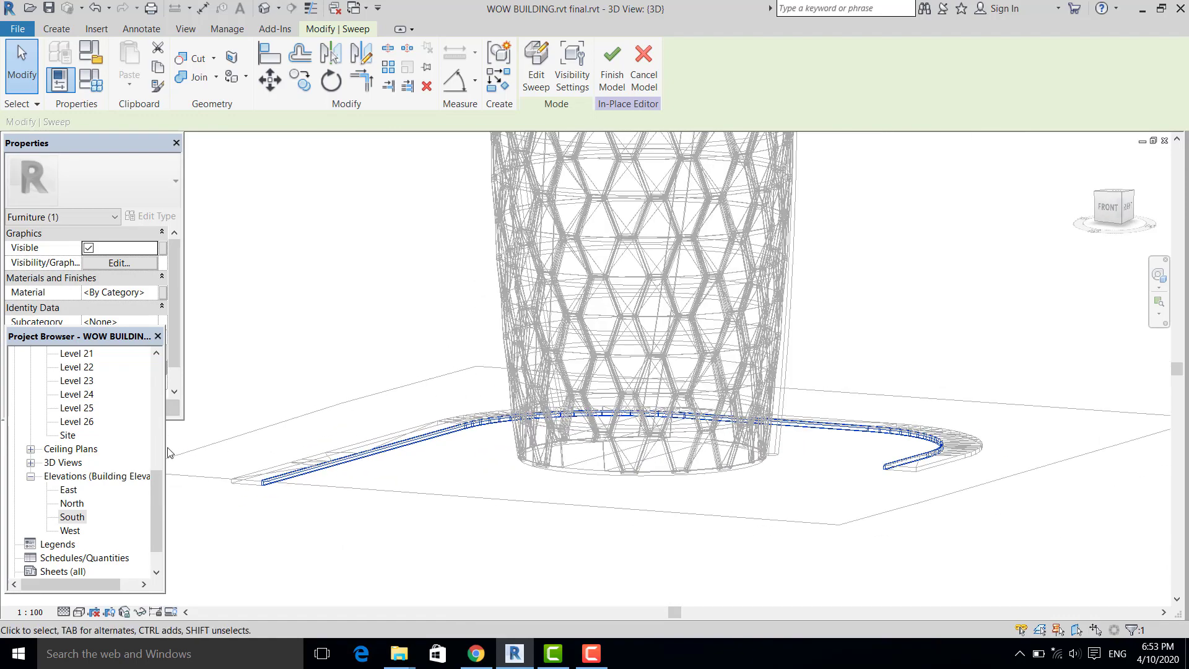
{"action": "mouse_move", "coordinate": [155, 482]}
{"action": "left_mouse_down"}
{"action": "mouse_move", "coordinate": [154, 412]}
{"action": "mouse_move", "coordinate": [154, 470]}
{"action": "left_mouse_up"}
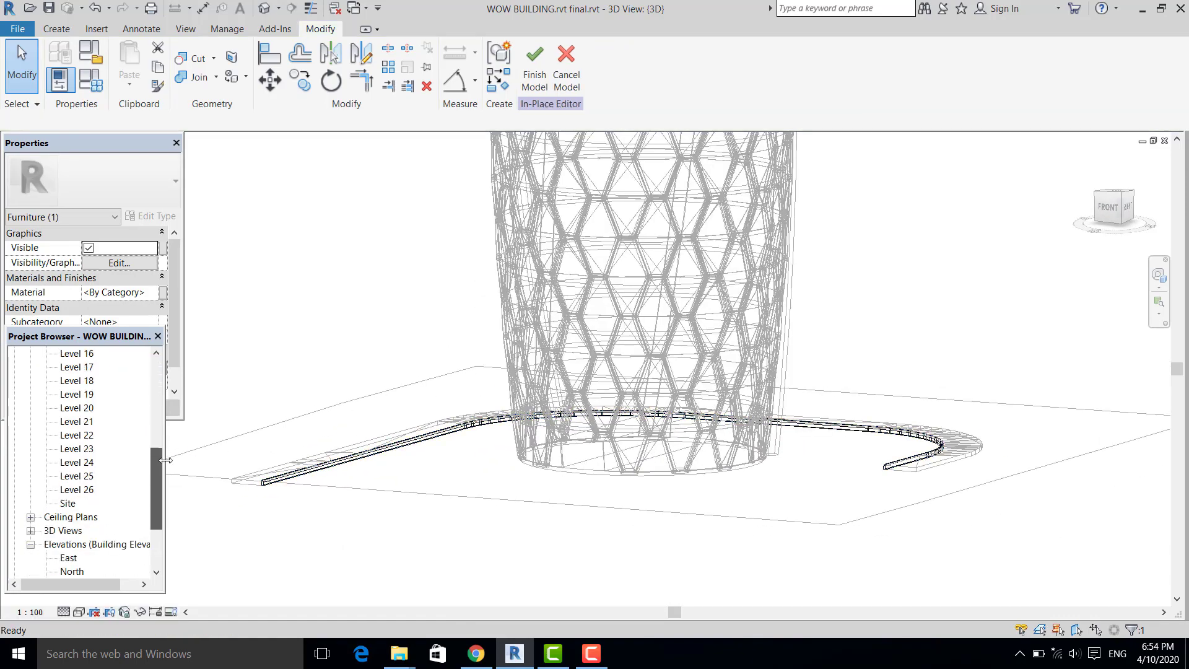
{"action": "double_click", "coordinate": [68, 503]}
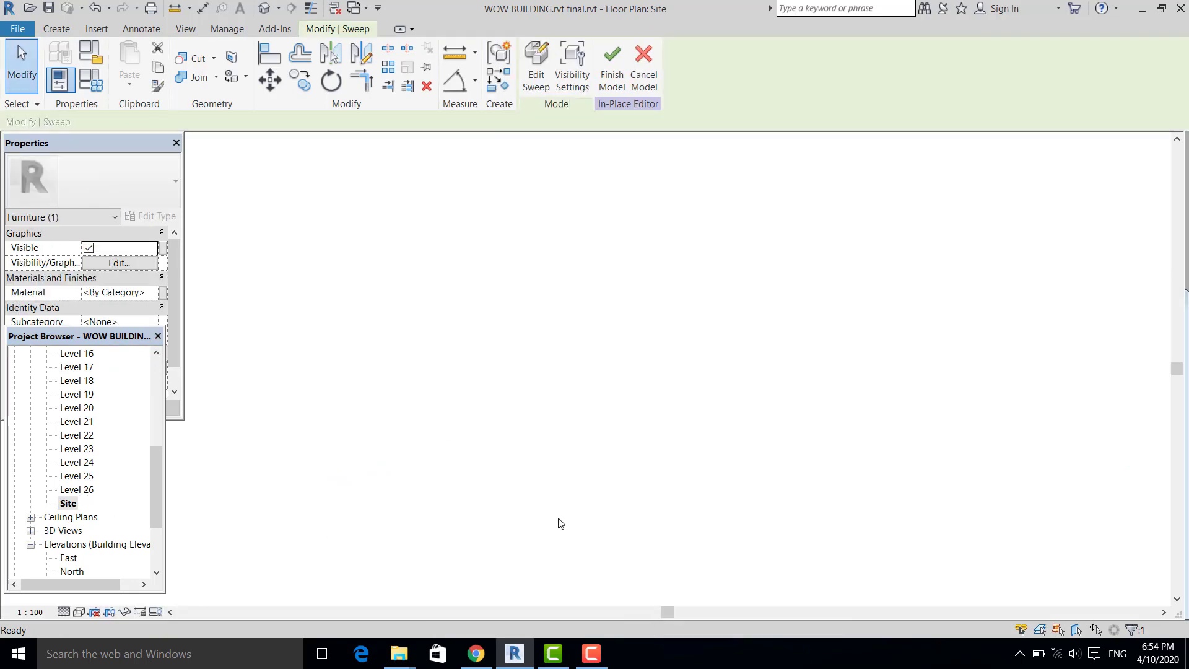
{"action": "scroll", "coordinate": [555, 337], "scroll_direction": "up", "scroll_amount": 2}
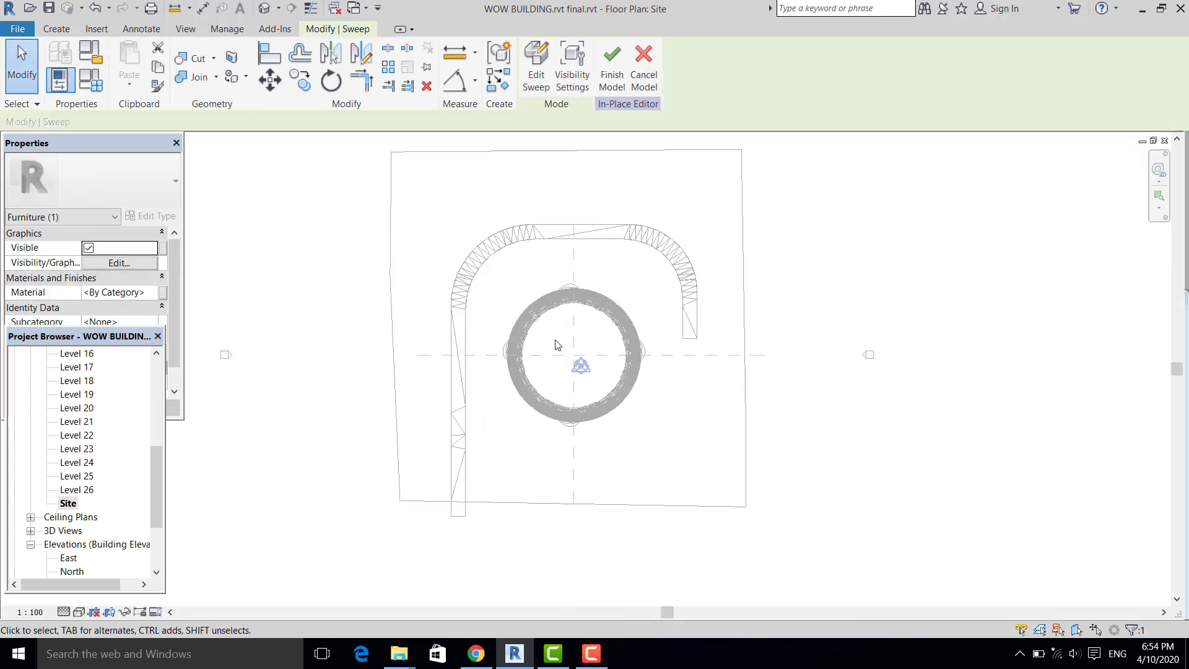
{"action": "left_click", "coordinate": [612, 69]}
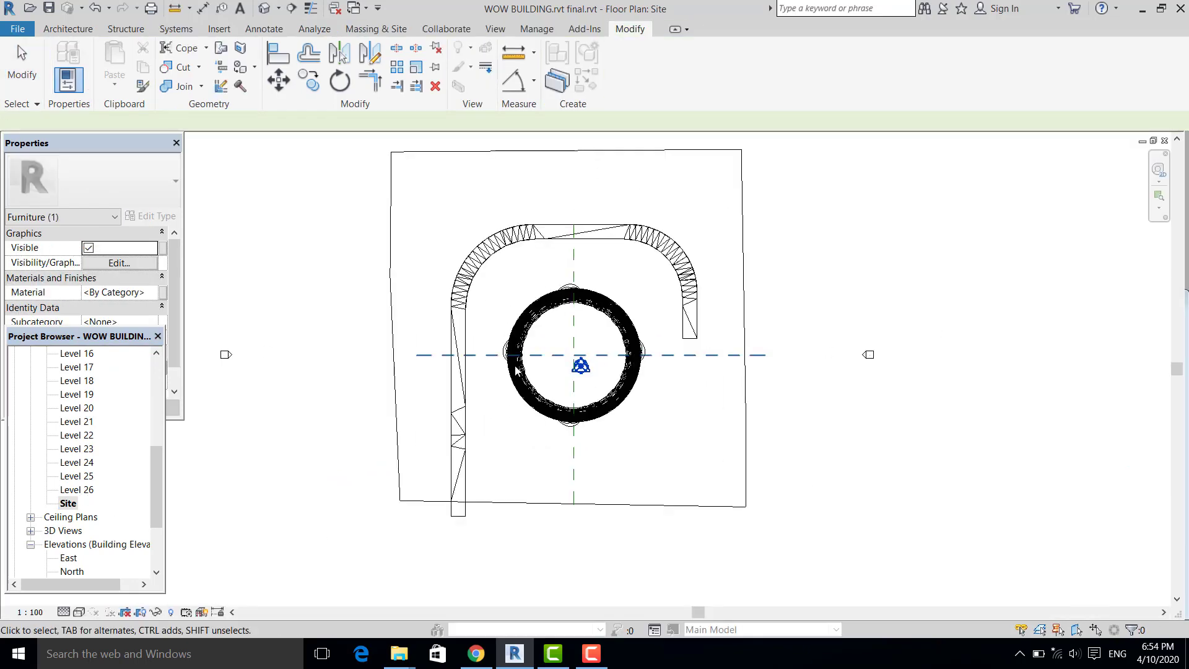
Create a rectangular subregion 23 by 40 around the tower, extending past the front edge of the site surface.
{"action": "scroll", "coordinate": [499, 336], "scroll_direction": "up", "scroll_amount": 1}
{"action": "scroll", "coordinate": [499, 336], "scroll_direction": "down", "scroll_amount": 1}
{"action": "left_click", "coordinate": [382, 280]}
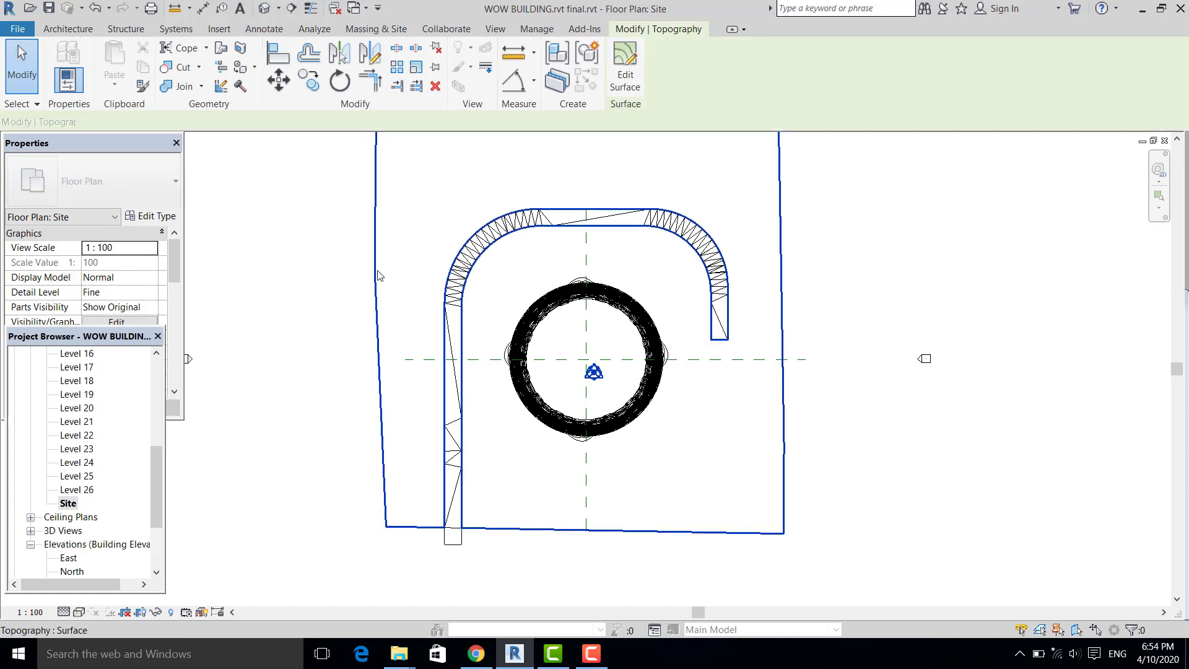
{"action": "left_click", "coordinate": [376, 31]}
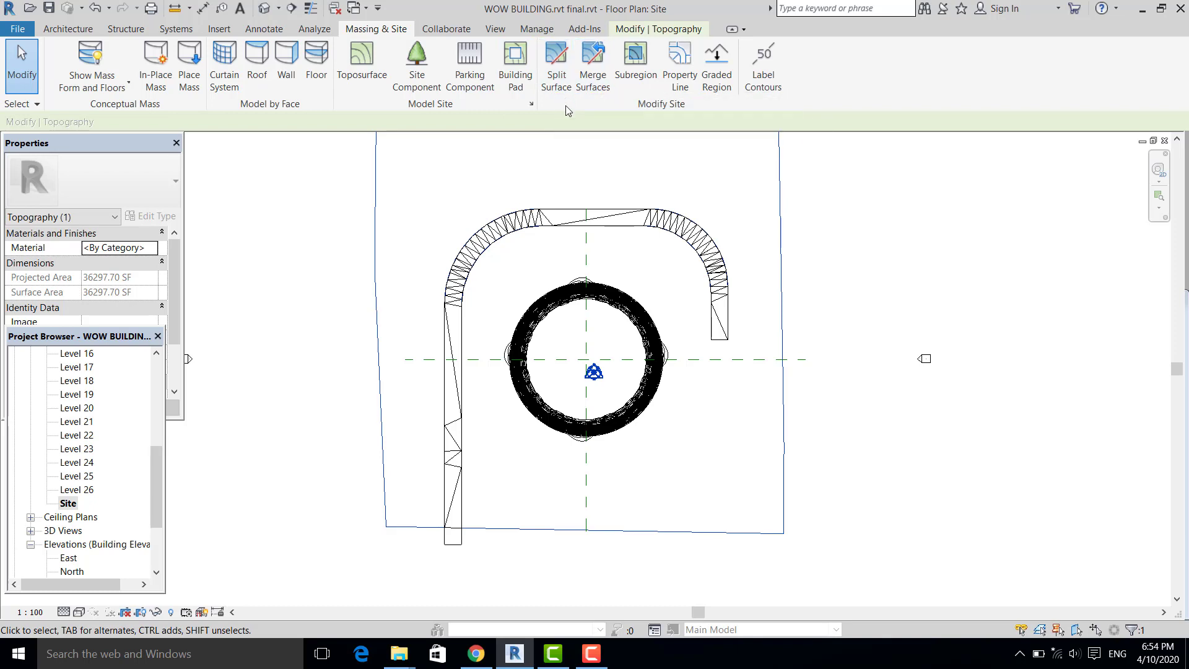
{"action": "middle_click_drag", "start_coordinate": [619, 186], "coordinate": [603, 217]}
{"action": "left_click", "coordinate": [635, 62]}
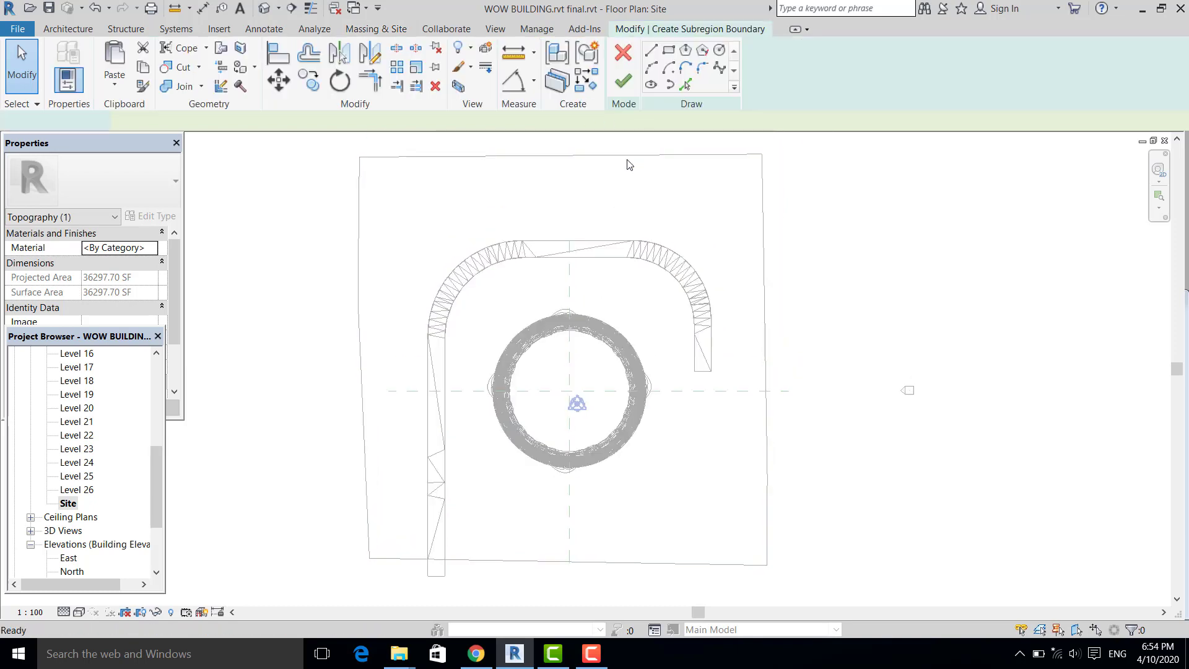
{"action": "middle_click_drag", "start_coordinate": [581, 278], "coordinate": [597, 207]}
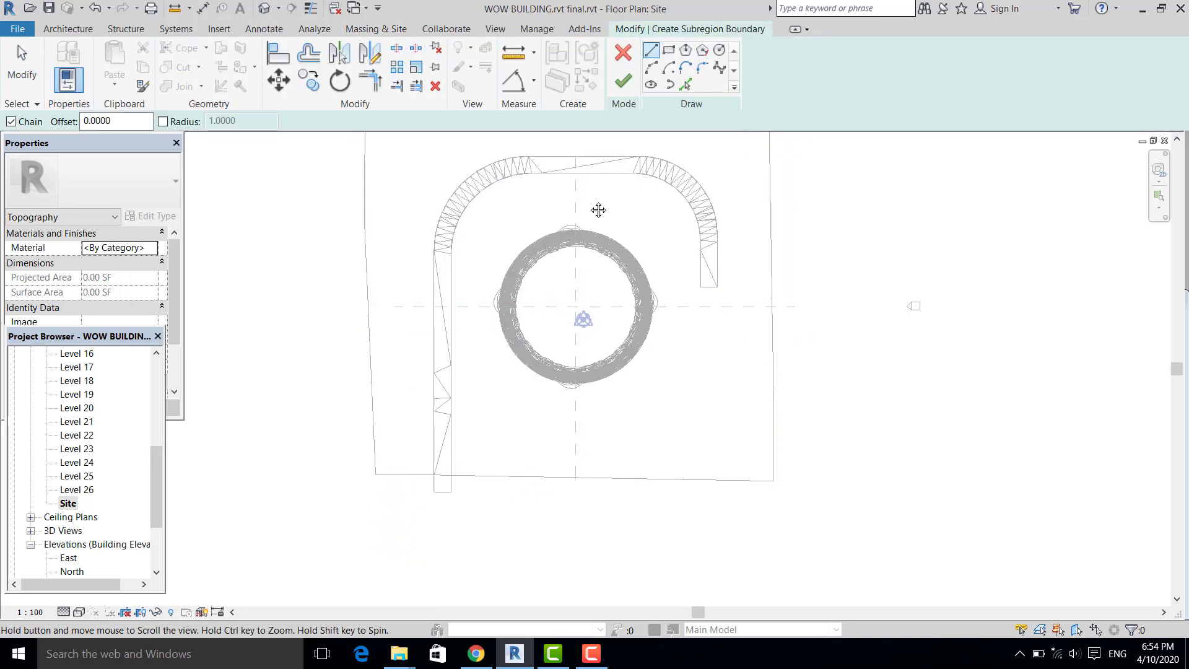
{"action": "left_click", "coordinate": [487, 219]}
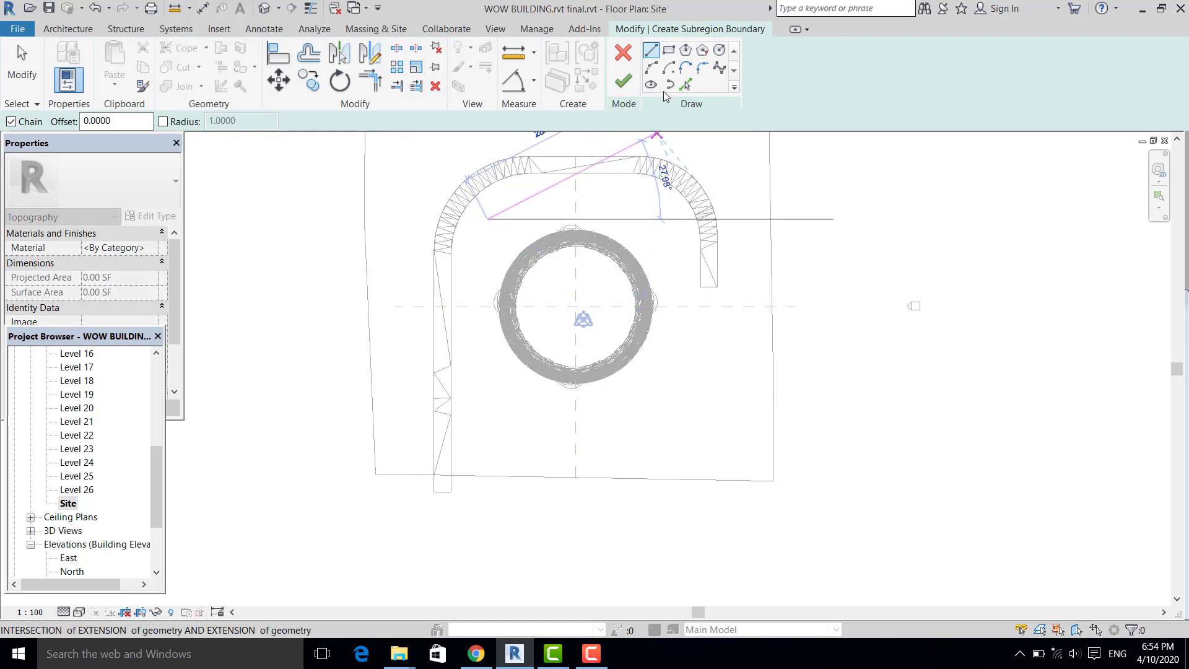
{"action": "left_click", "coordinate": [669, 51]}
{"action": "left_click", "coordinate": [500, 218]}
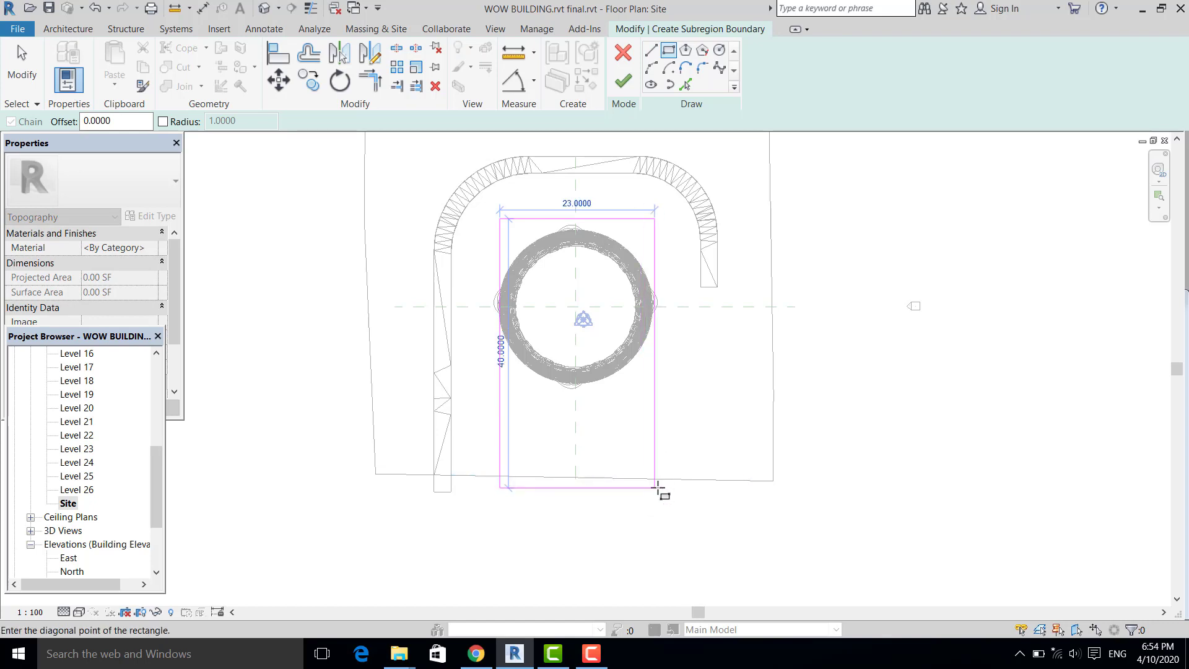
{"action": "left_click", "coordinate": [657, 488]}
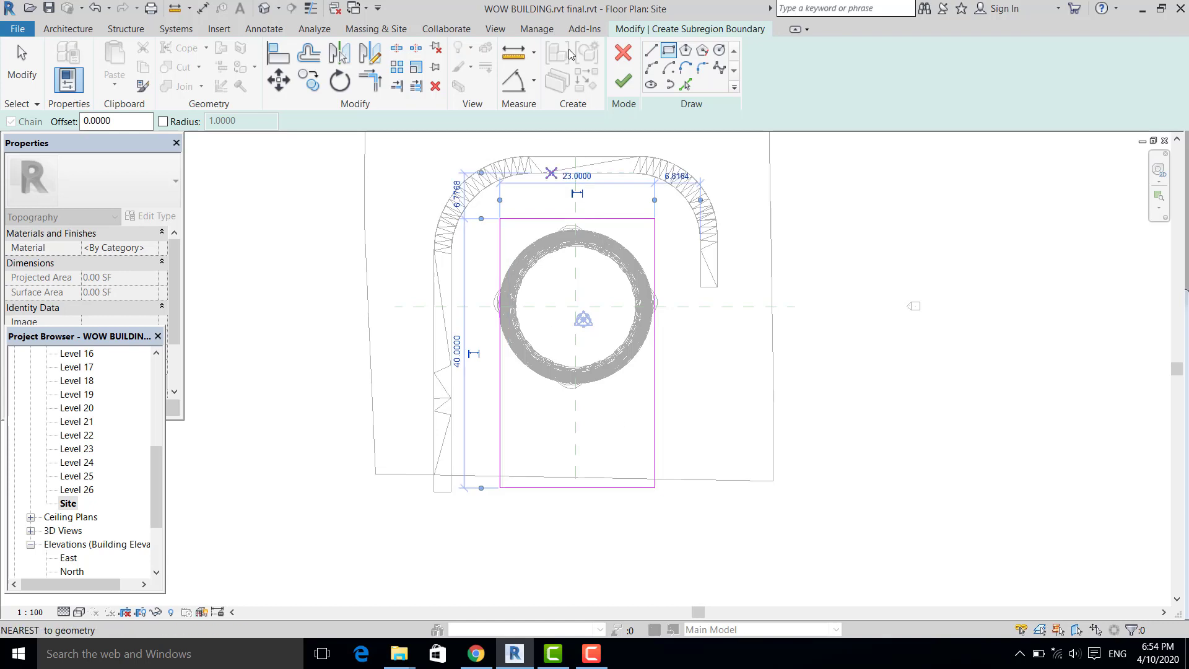
{"action": "left_click", "coordinate": [623, 82]}
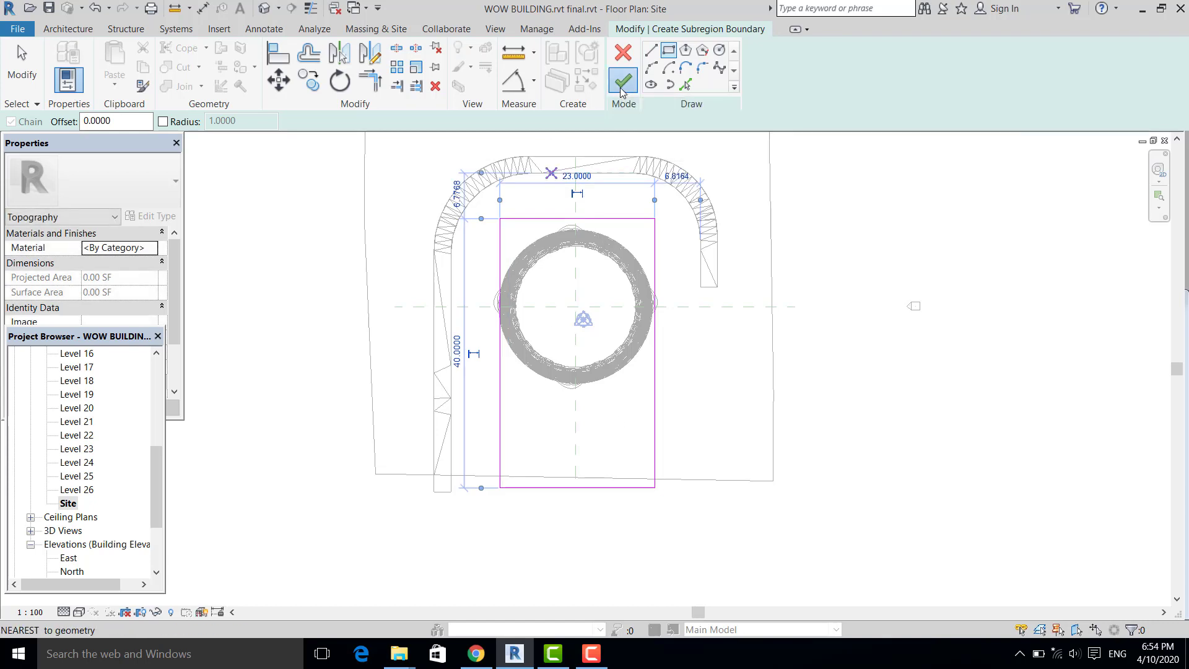
{"action": "left_click", "coordinate": [14, 65]}
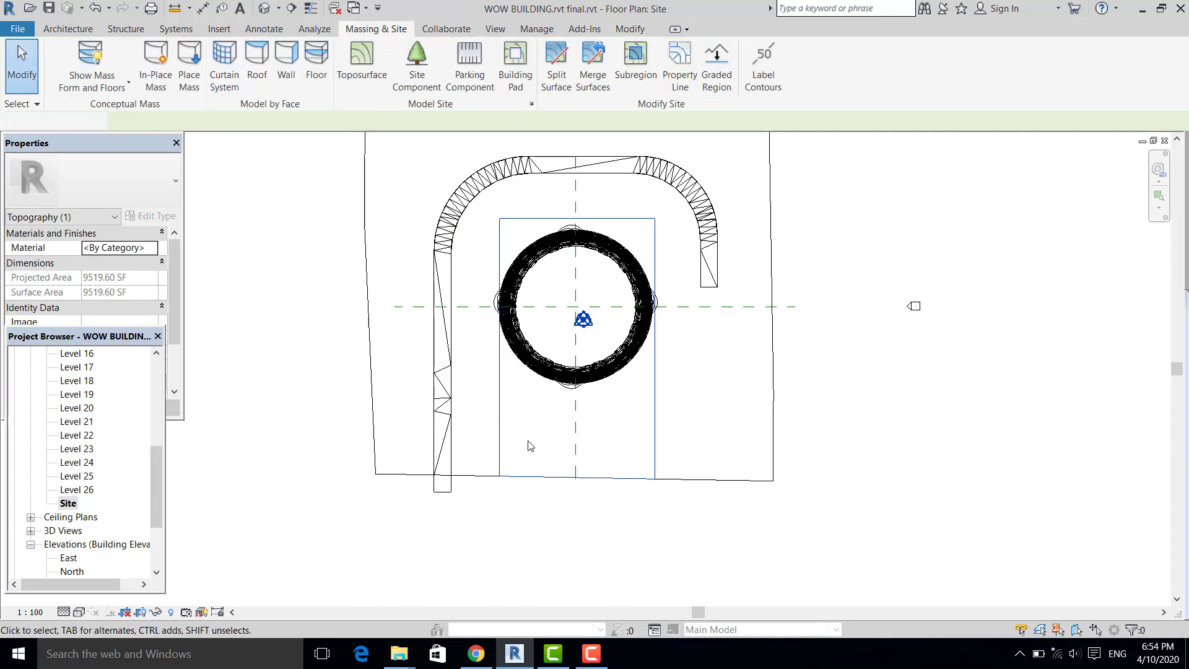
Assign the Concrete, Cast-in-Place gray material to the rectangular subregion around the tower, searching the materials for "con".
{"action": "left_click", "coordinate": [606, 481]}
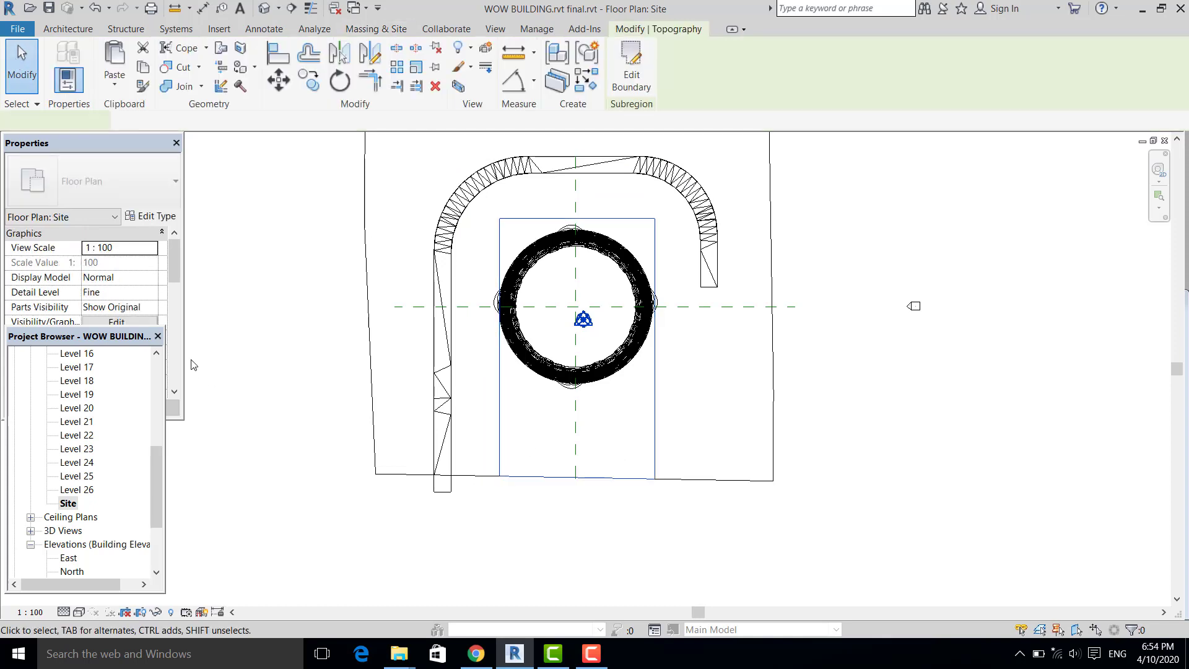
{"action": "left_click", "coordinate": [143, 265]}
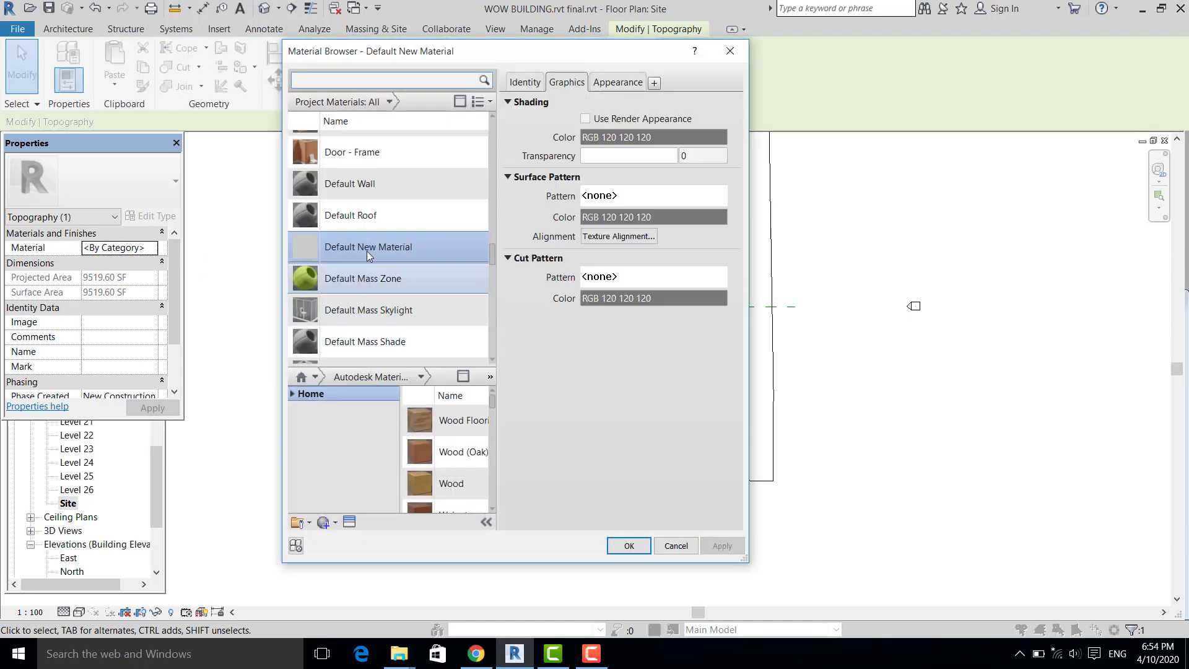
{"action": "scroll", "coordinate": [407, 318], "scroll_direction": "down", "scroll_amount": 1}
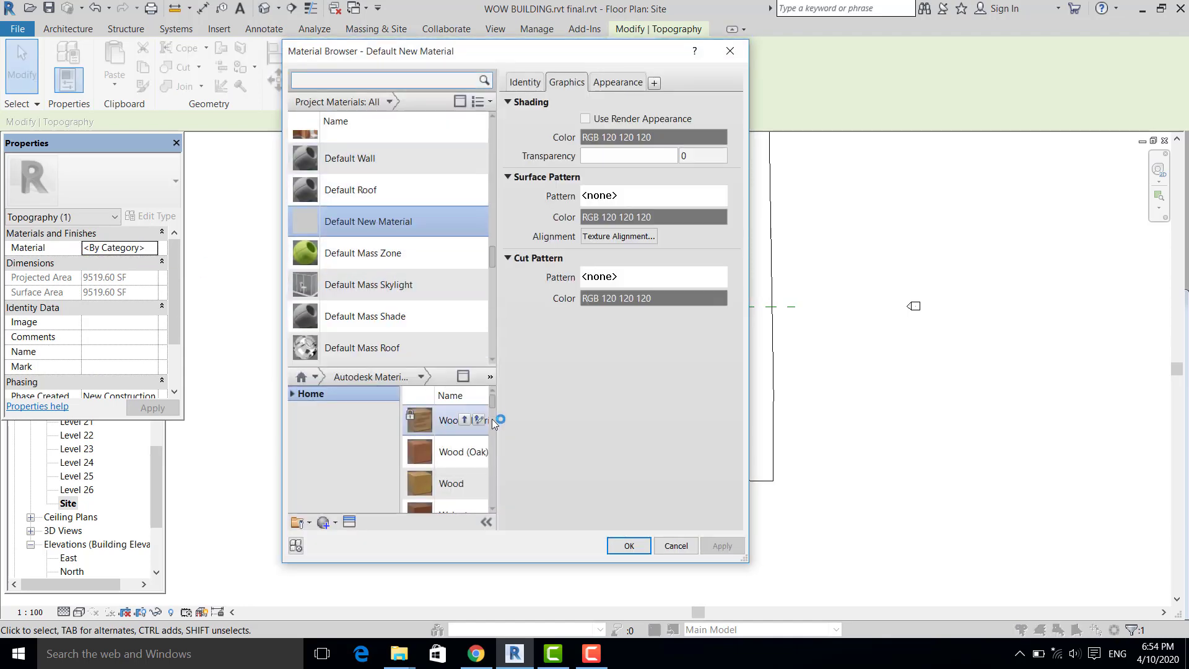
{"action": "scroll", "coordinate": [485, 398], "scroll_direction": "down", "scroll_amount": 3}
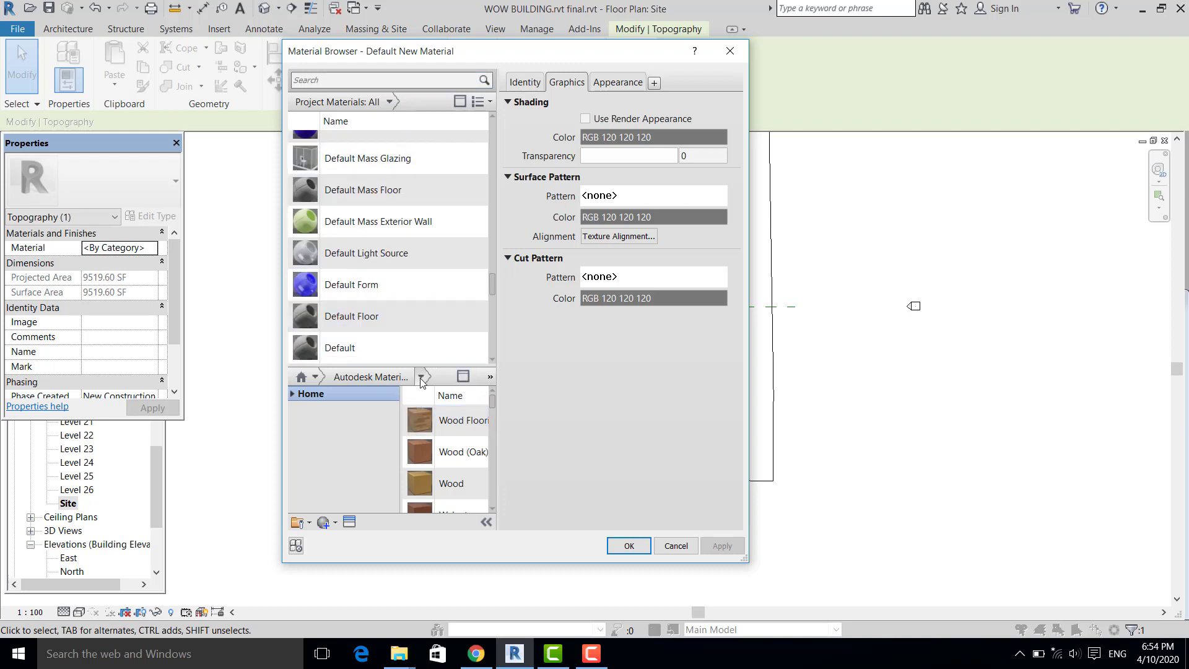
{"action": "scroll", "coordinate": [447, 459], "scroll_direction": "down", "scroll_amount": 5}
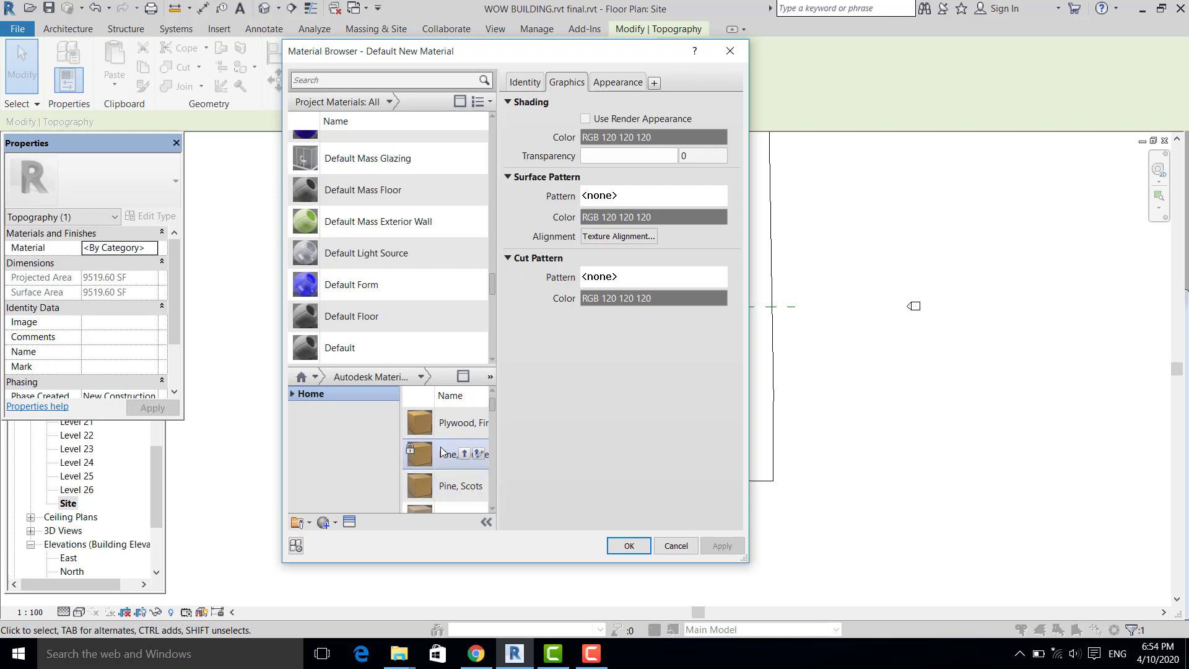
{"action": "scroll", "coordinate": [366, 185], "scroll_direction": "up", "scroll_amount": 1}
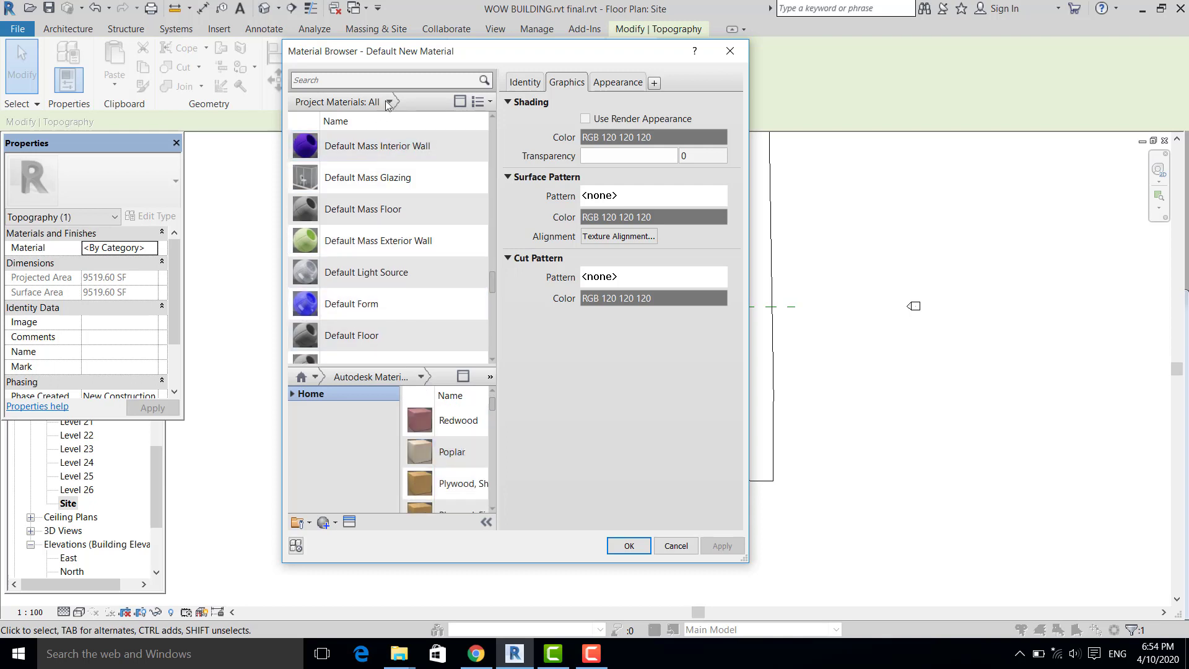
{"action": "left_click", "coordinate": [370, 80]}
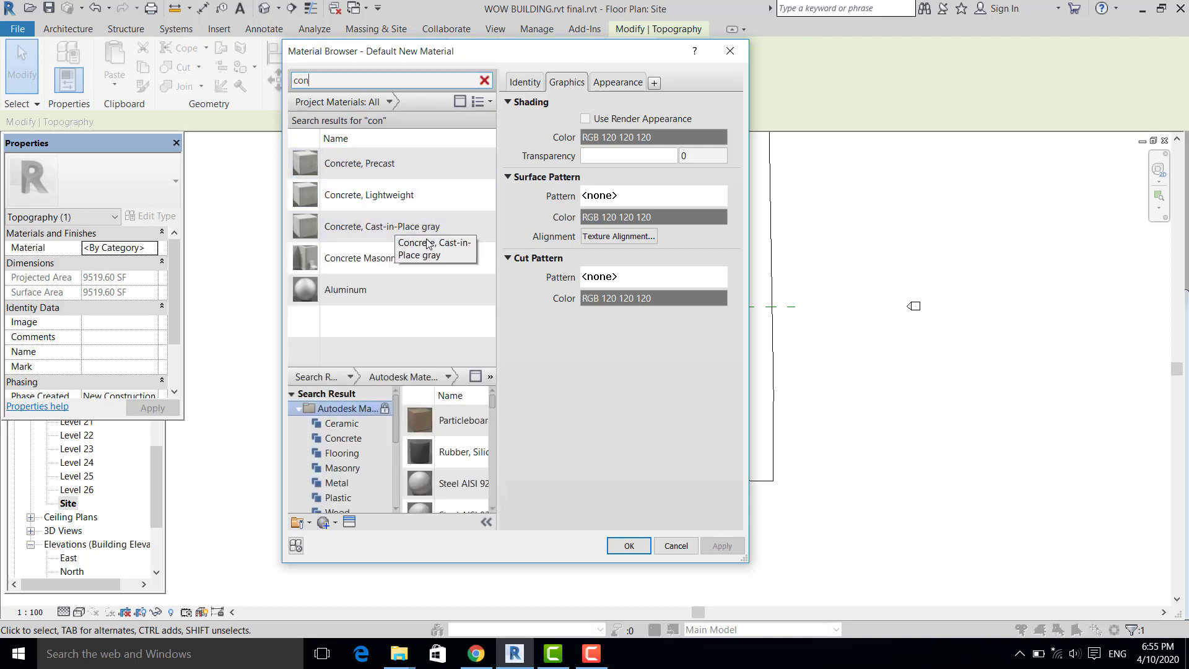
{"action": "left_click", "coordinate": [397, 227]}
{"action": "key", "text": "Return"}
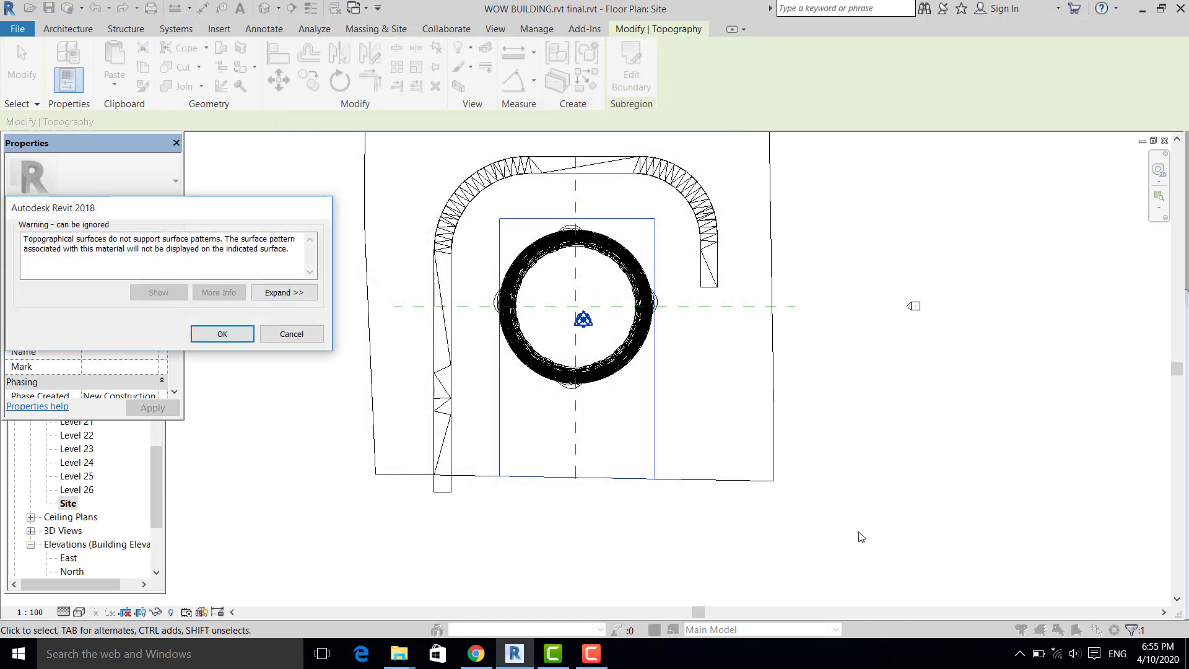
{"action": "left_click", "coordinate": [222, 335]}
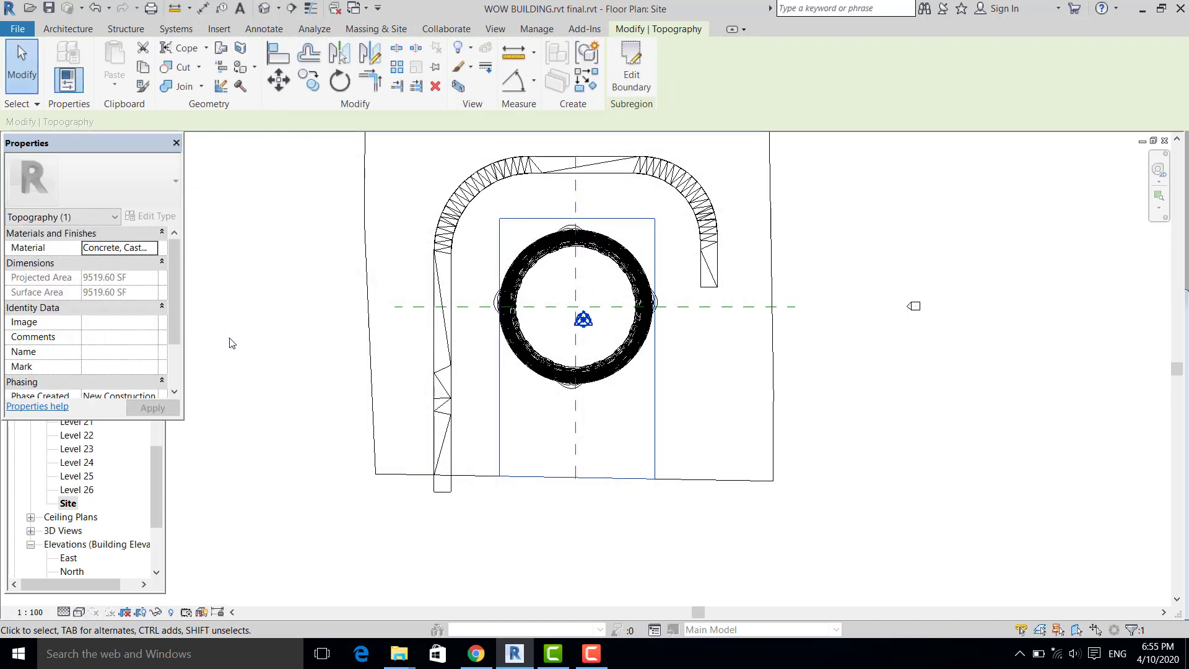
{"action": "left_click", "coordinate": [278, 369]}
Assign the grass material from the Favorites library to the main site surface.
{"action": "scroll", "coordinate": [471, 433], "scroll_direction": "down", "scroll_amount": 2}
{"action": "left_click", "coordinate": [474, 463]}
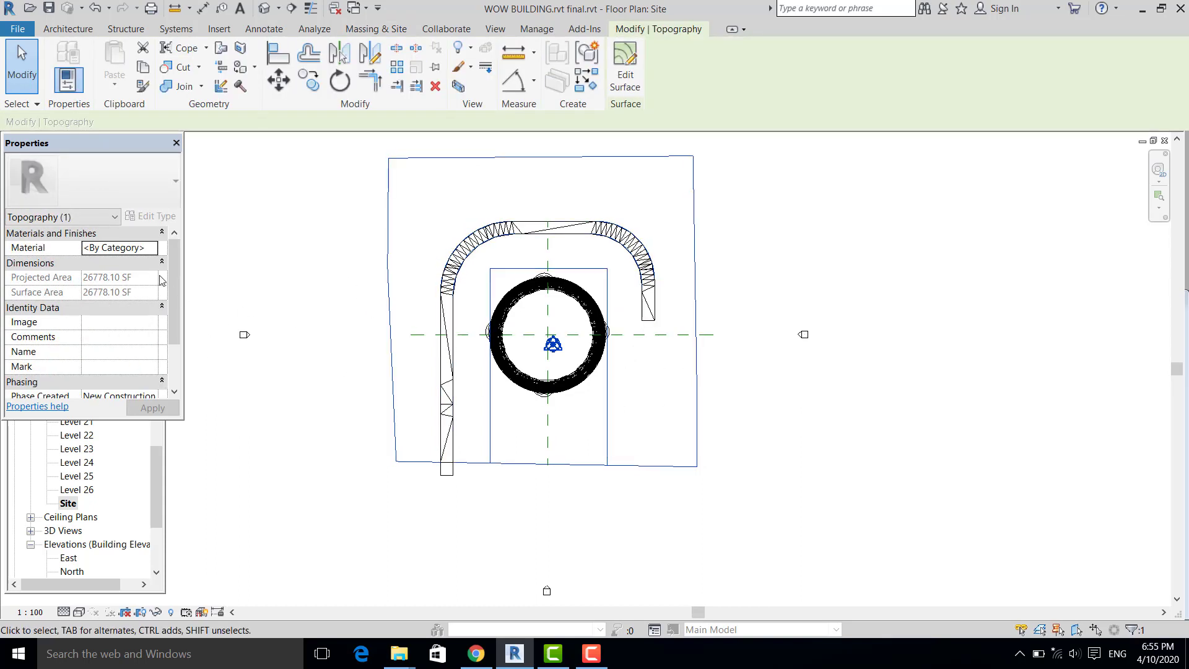
{"action": "left_click", "coordinate": [146, 248]}
{"action": "left_click", "coordinate": [151, 248]}
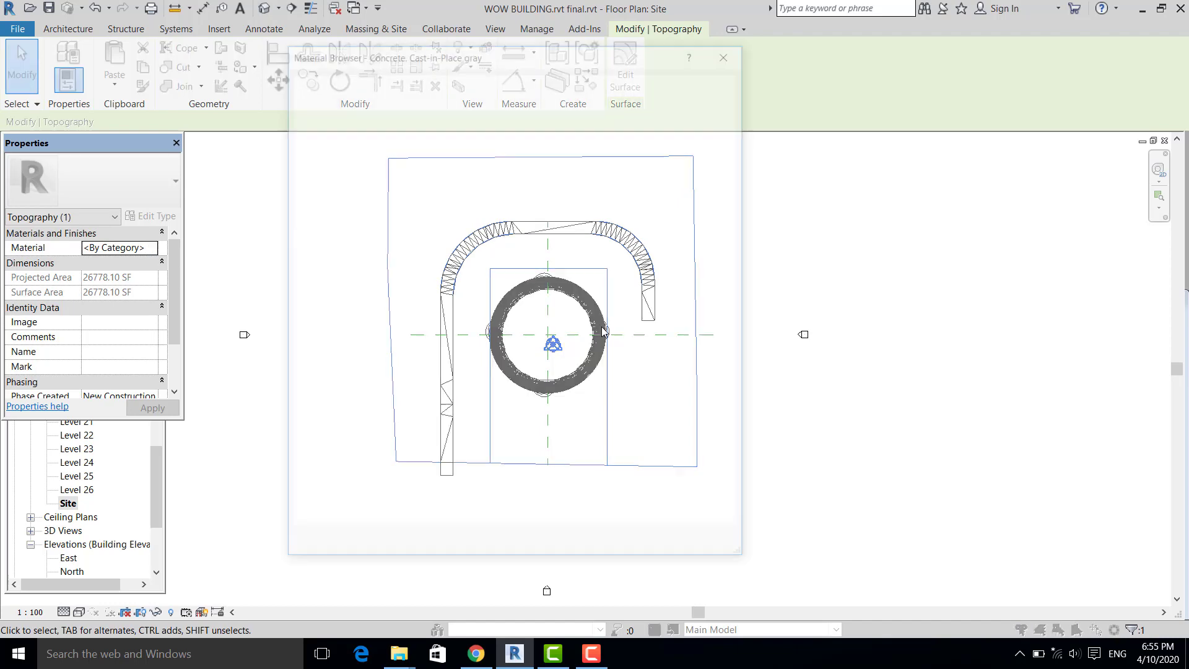
{"action": "scroll", "coordinate": [456, 354], "scroll_direction": "down", "scroll_amount": 1}
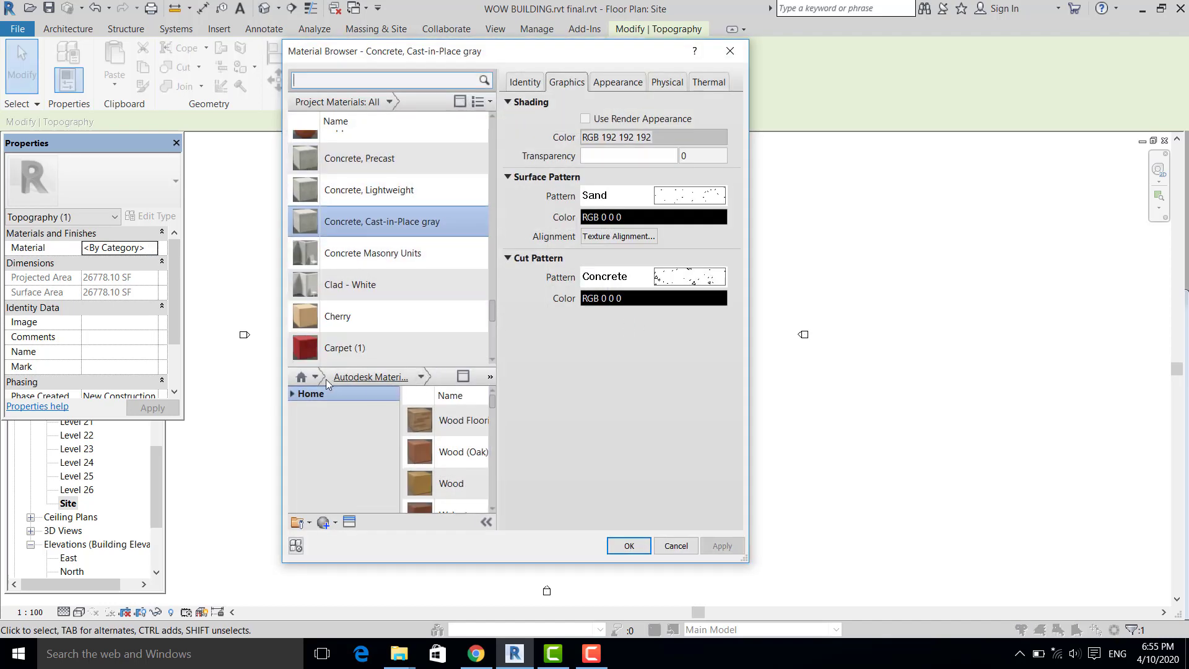
{"action": "left_click", "coordinate": [315, 377]}
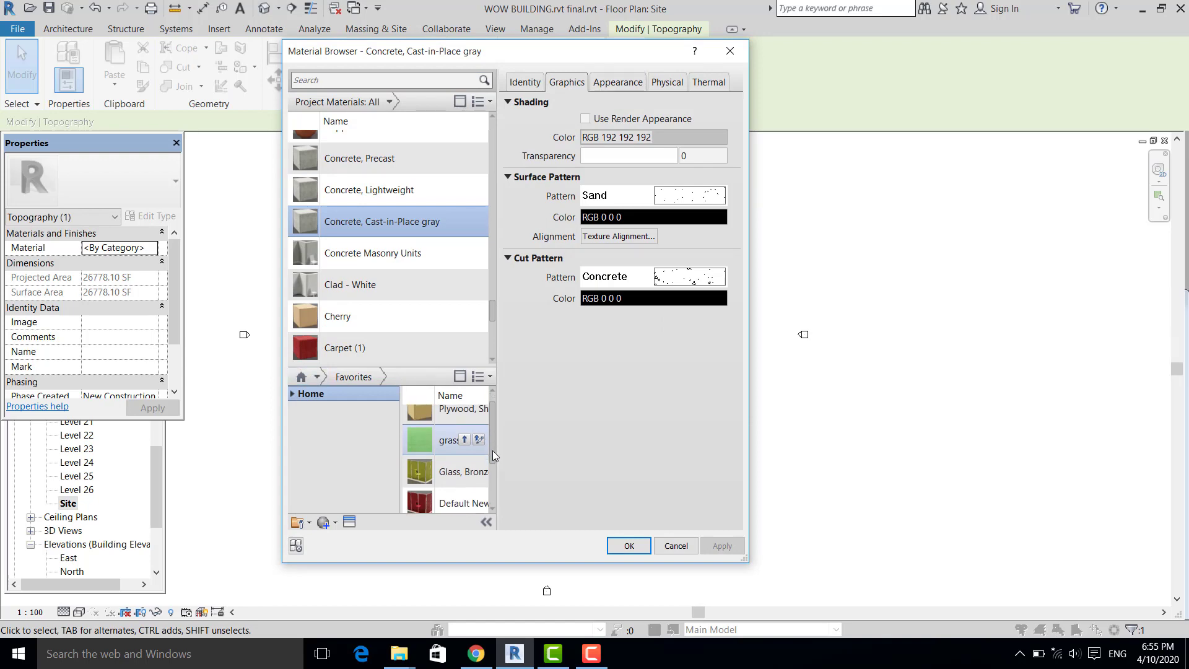
{"action": "left_click", "coordinate": [464, 438]}
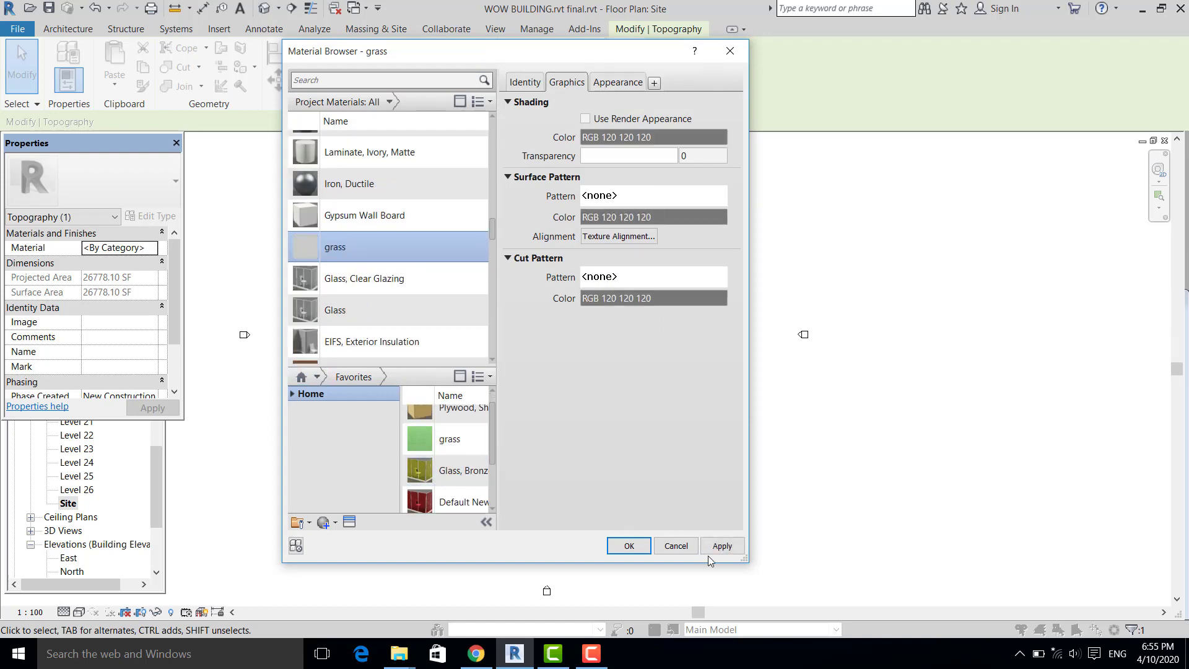
{"action": "left_click", "coordinate": [630, 547]}
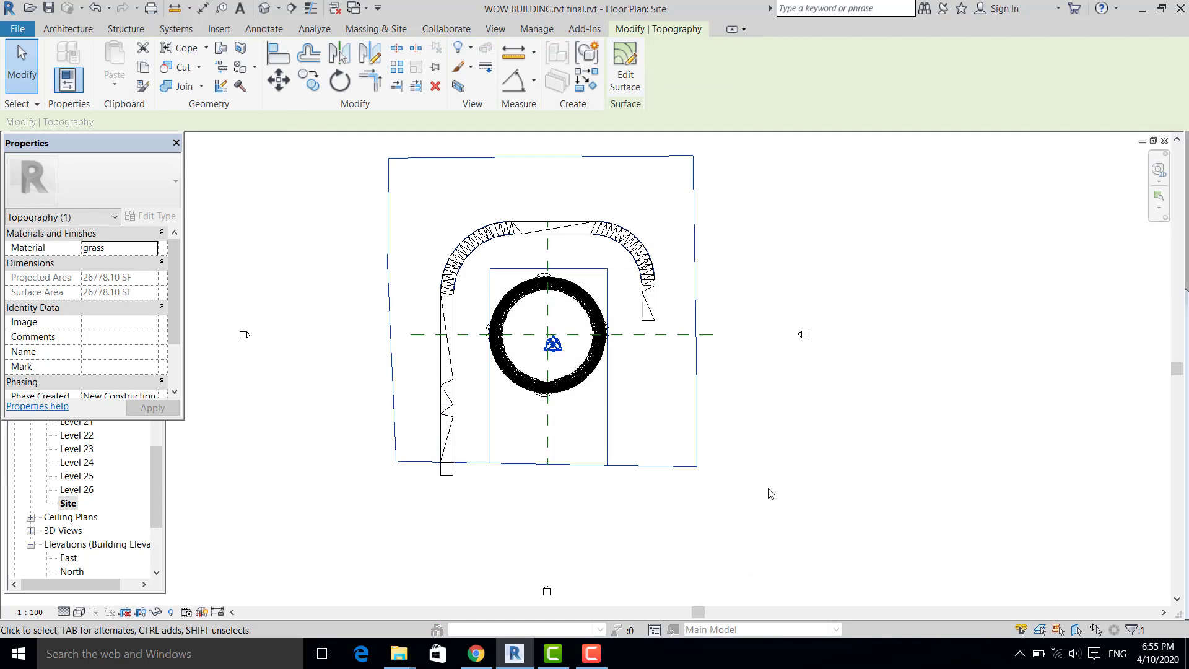
{"action": "left_click", "coordinate": [769, 490]}
Open the 3D view, switch its visual style to show material textures, and inspect the site around the tower base.
{"action": "scroll", "coordinate": [536, 387], "scroll_direction": "down", "scroll_amount": 1}
{"action": "middle_click_drag", "start_coordinate": [560, 409], "coordinate": [579, 427]}
{"action": "scroll", "coordinate": [530, 293], "scroll_direction": "up", "scroll_amount": 1}
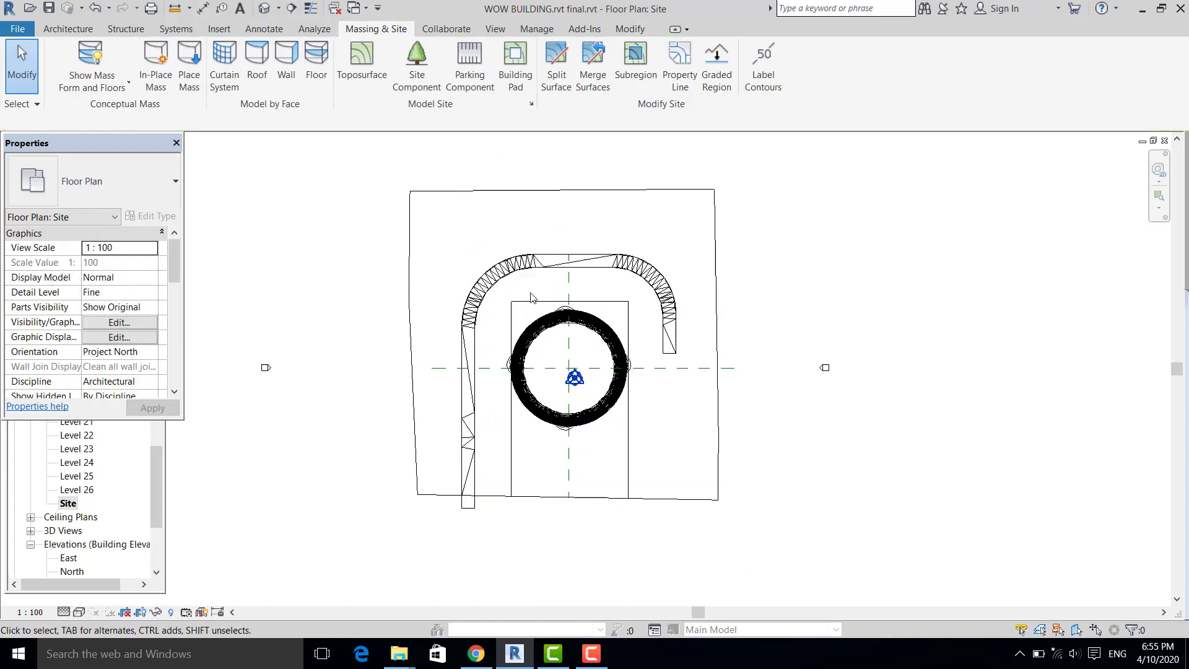
{"action": "scroll", "coordinate": [604, 290], "scroll_direction": "up", "scroll_amount": 1}
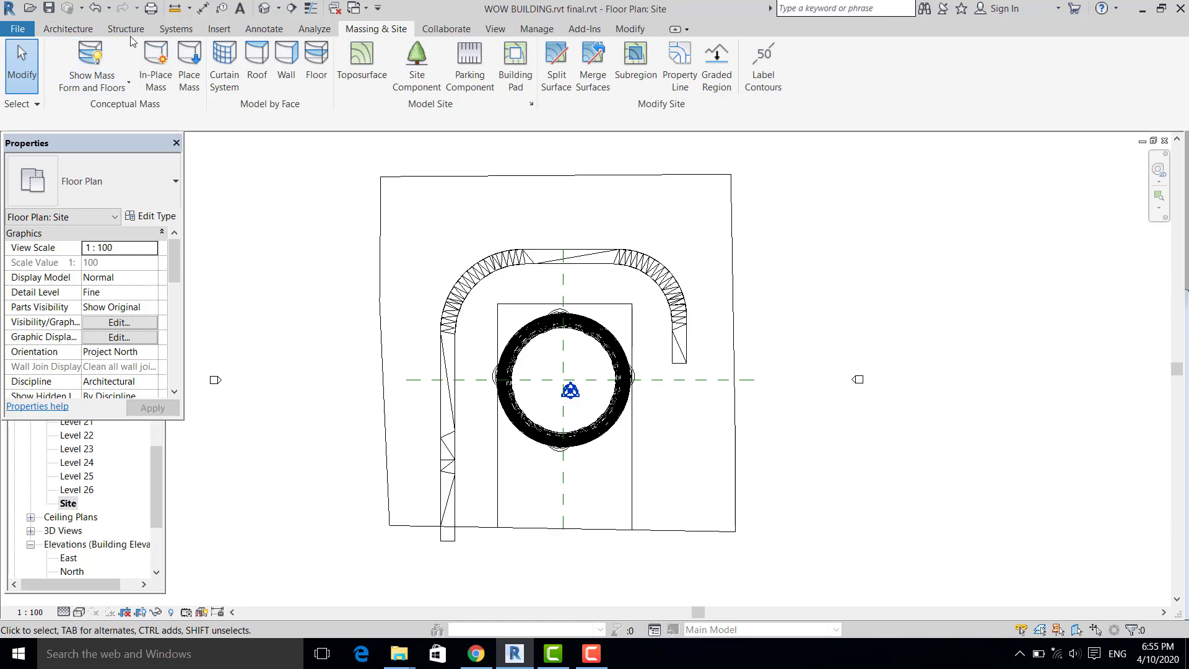
{"action": "left_click", "coordinate": [264, 8]}
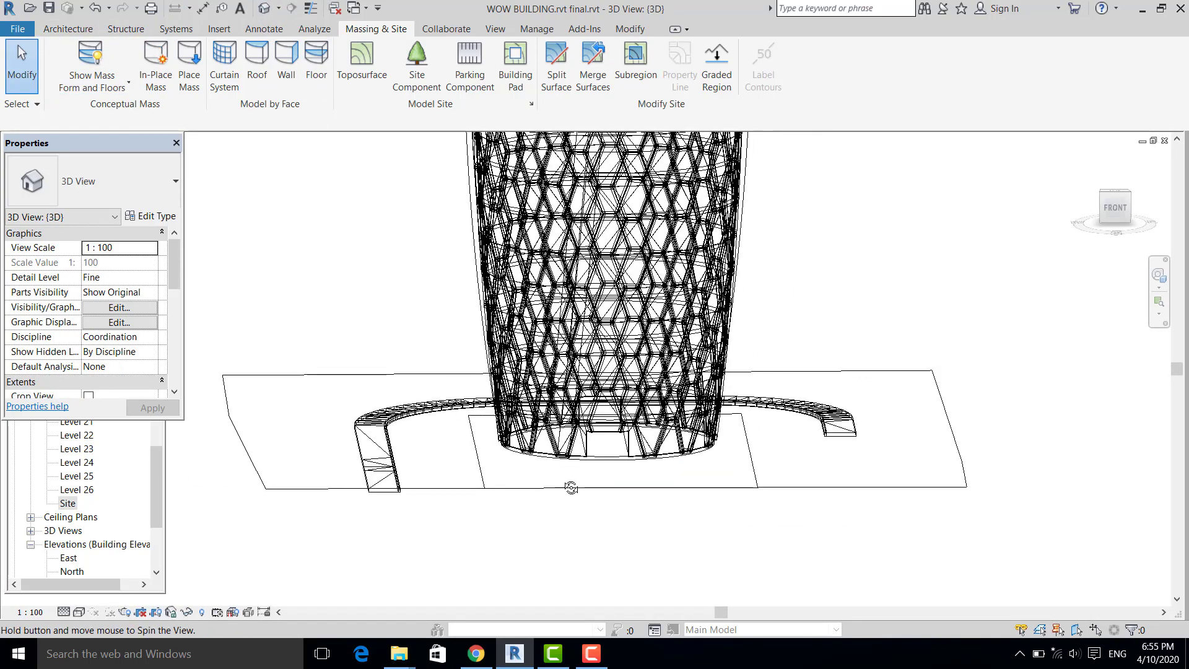
{"action": "middle_click_drag", "start_coordinate": [572, 487], "coordinate": [56, 612], "text": "shift"}
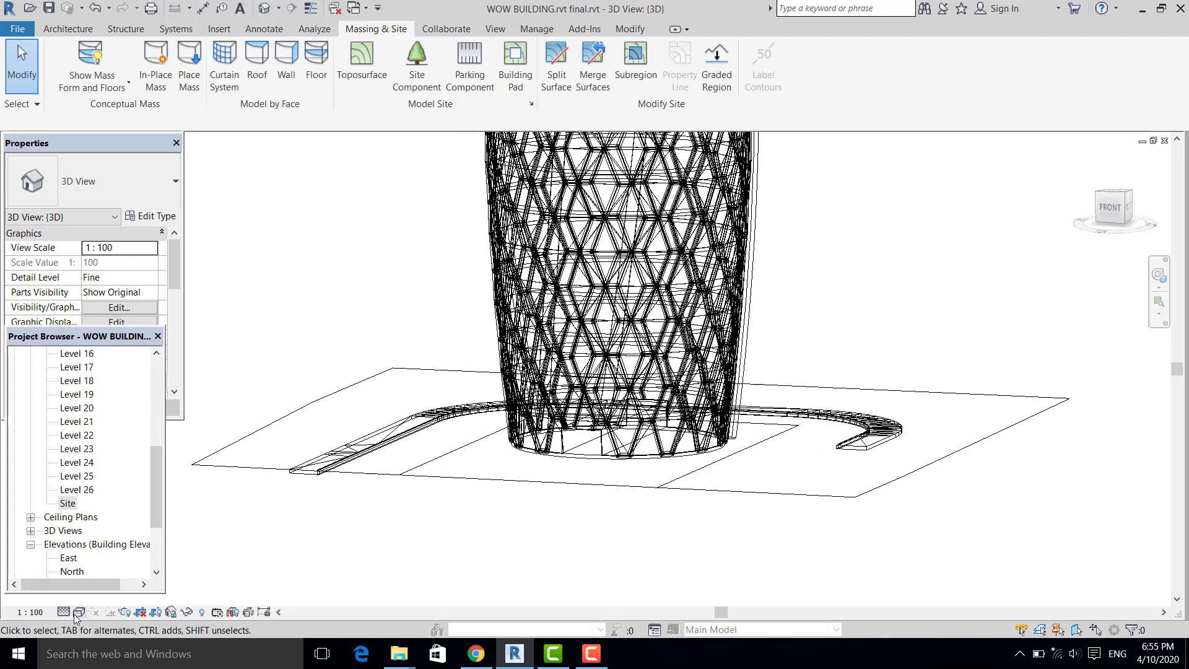
{"action": "left_click", "coordinate": [77, 612]}
{"action": "middle_click_drag", "start_coordinate": [544, 510], "coordinate": [539, 547], "text": "shift"}
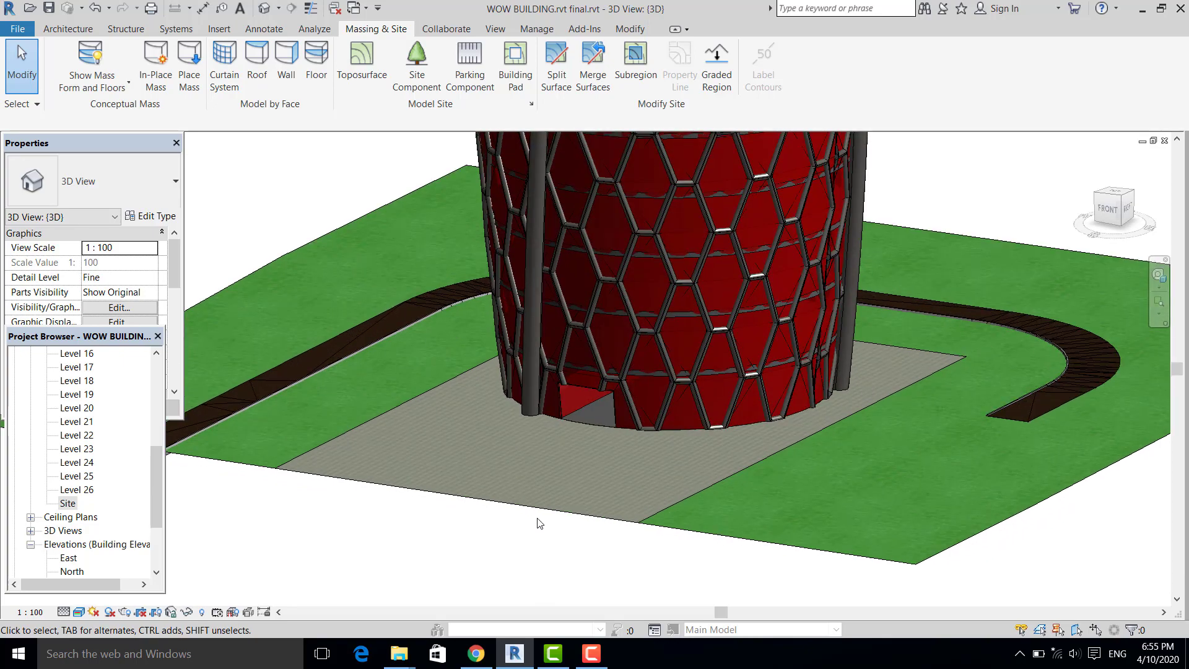
{"action": "scroll", "coordinate": [540, 523], "scroll_direction": "down", "scroll_amount": 2}
{"action": "mouse_move", "coordinate": [450, 545]}
{"action": "middle_mouse_down", "text": "shift"}
{"action": "mouse_move", "coordinate": [563, 560]}
{"action": "mouse_move", "coordinate": [629, 536]}
{"action": "mouse_move", "coordinate": [444, 555]}
{"action": "mouse_move", "coordinate": [426, 545]}
{"action": "mouse_move", "coordinate": [436, 545]}
{"action": "middle_mouse_up", "text": "shift"}
{"action": "scroll", "coordinate": [426, 545], "scroll_direction": "down", "scroll_amount": 4}
{"action": "scroll", "coordinate": [421, 528], "scroll_direction": "up", "scroll_amount": 2}
Return to the Site floor plan and open the Entourage folder of the US Imperial library for loading a family.
{"action": "double_click", "coordinate": [62, 504]}
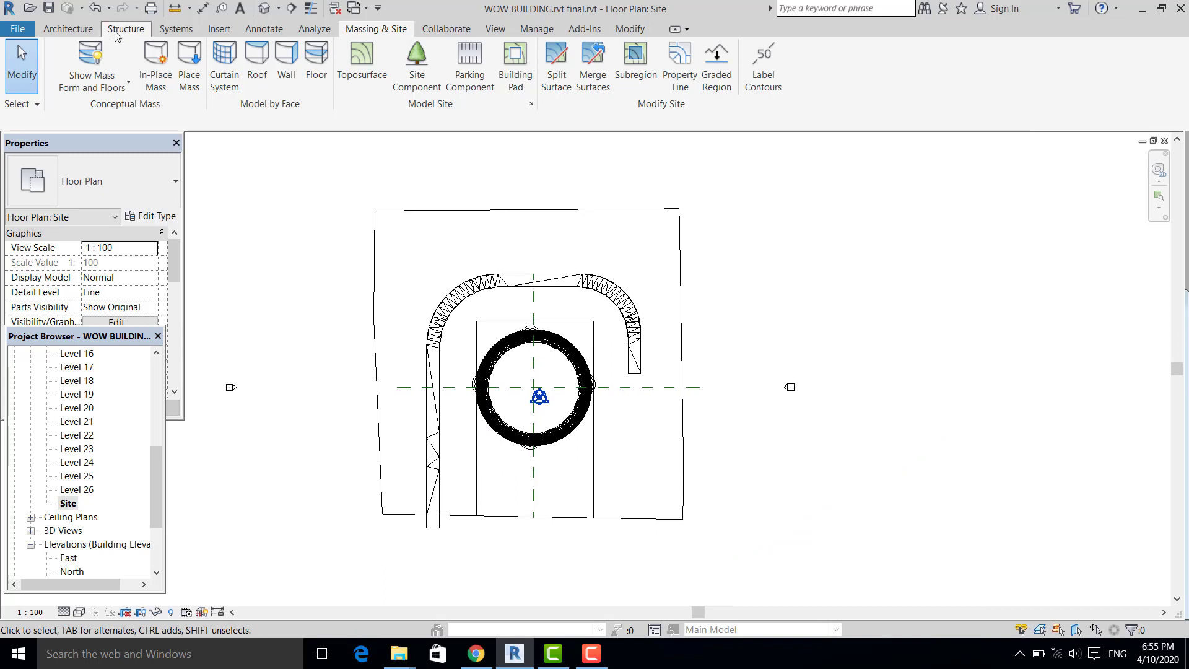
{"action": "left_click", "coordinate": [81, 28]}
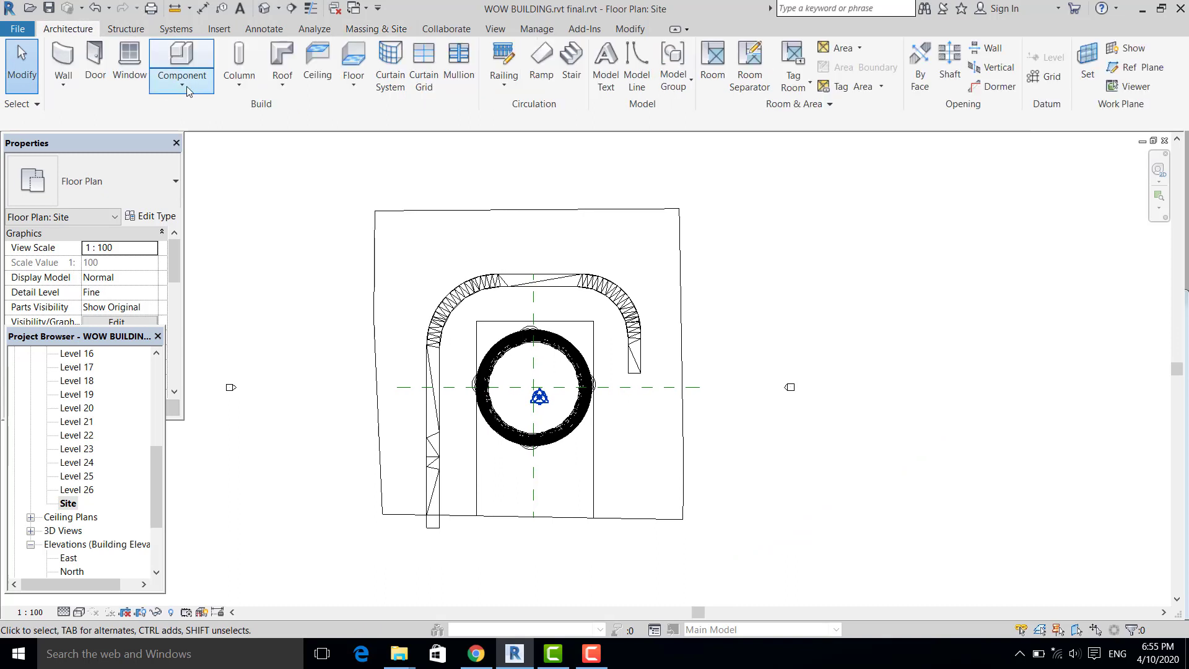
{"action": "left_click", "coordinate": [218, 28]}
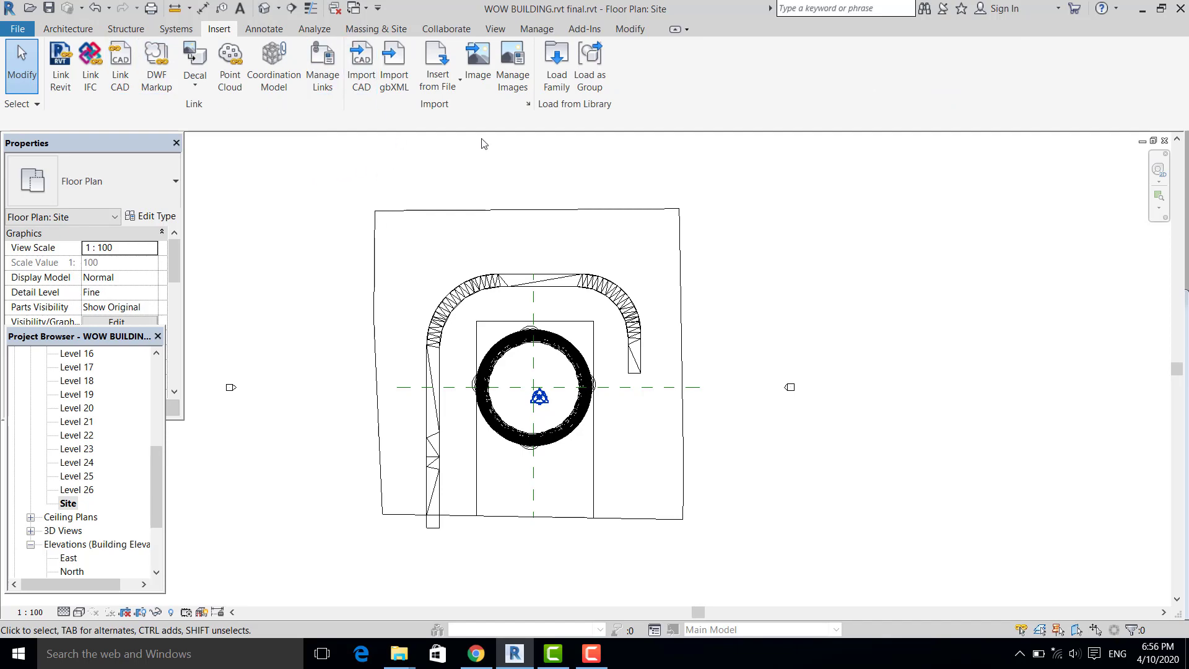
{"action": "left_click", "coordinate": [548, 87]}
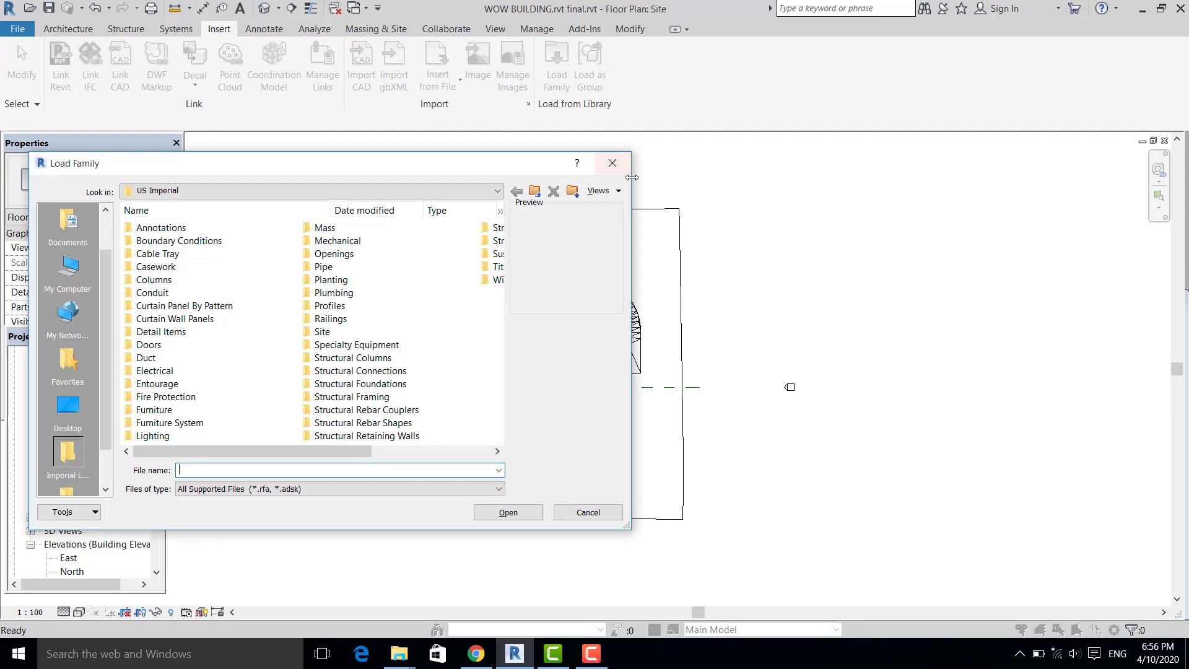
{"action": "left_click_drag", "start_coordinate": [364, 175], "coordinate": [480, 145]}
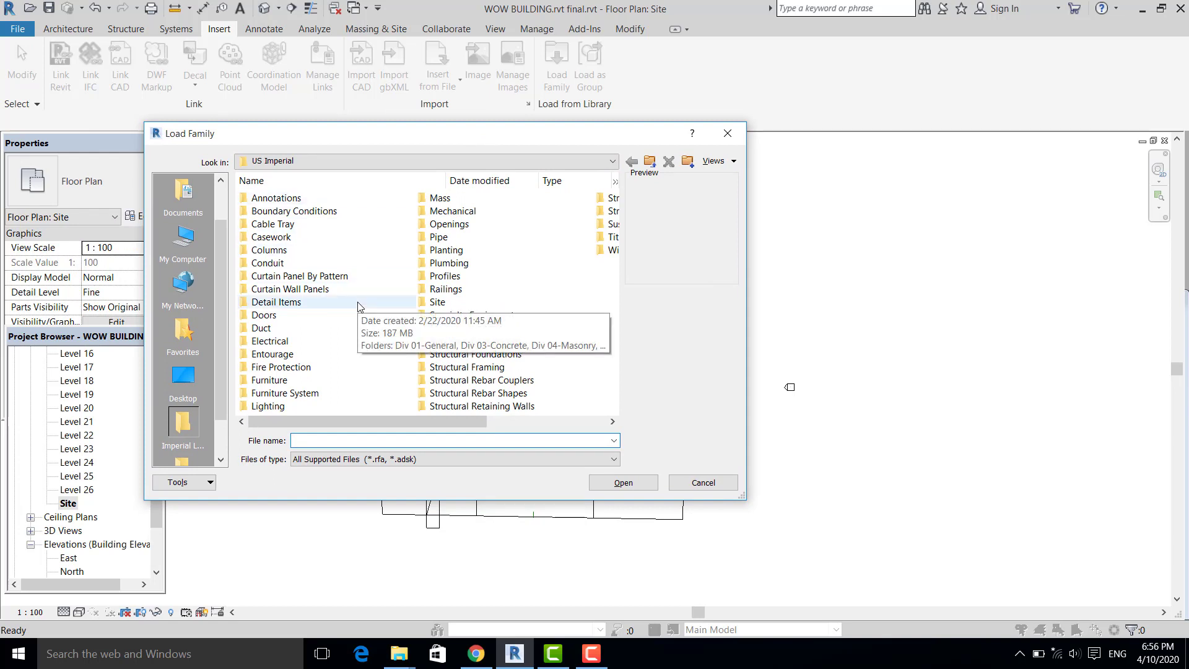
{"action": "scroll", "coordinate": [358, 306], "scroll_direction": "right", "scroll_amount": 1}
{"action": "scroll", "coordinate": [358, 306], "scroll_direction": "left", "scroll_amount": 1}
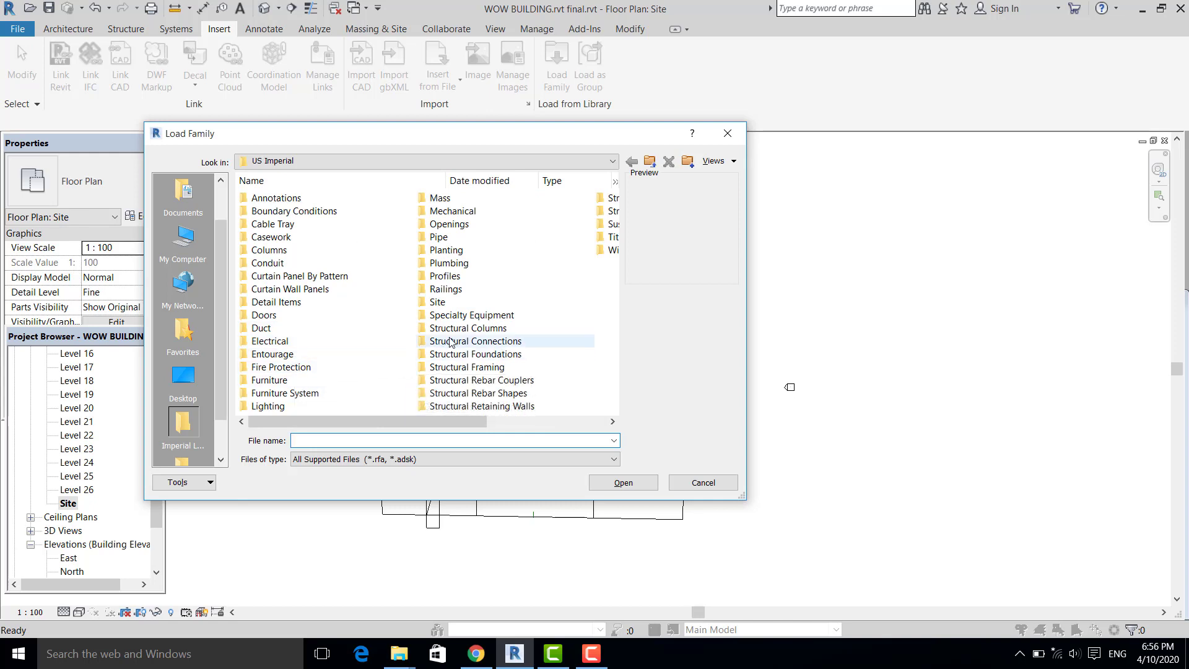
{"action": "double_click", "coordinate": [284, 356]}
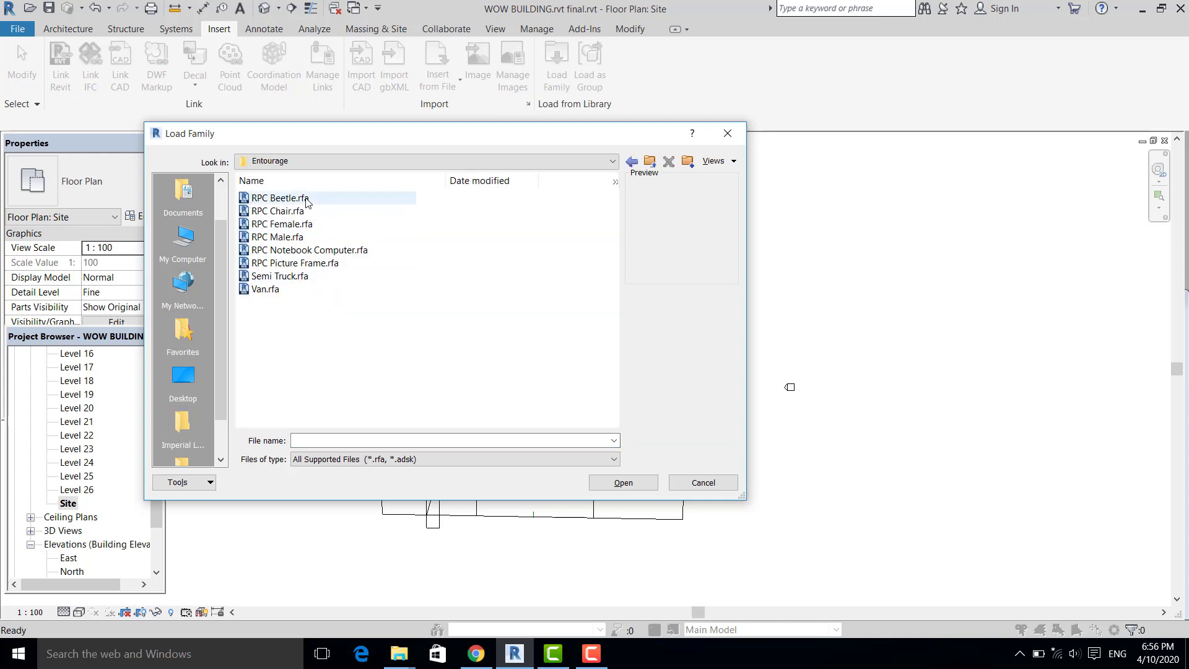
Preview the entourage families and load RPC Beetle.rfa into the project.
{"action": "left_click", "coordinate": [282, 277]}
{"action": "left_click", "coordinate": [284, 199]}
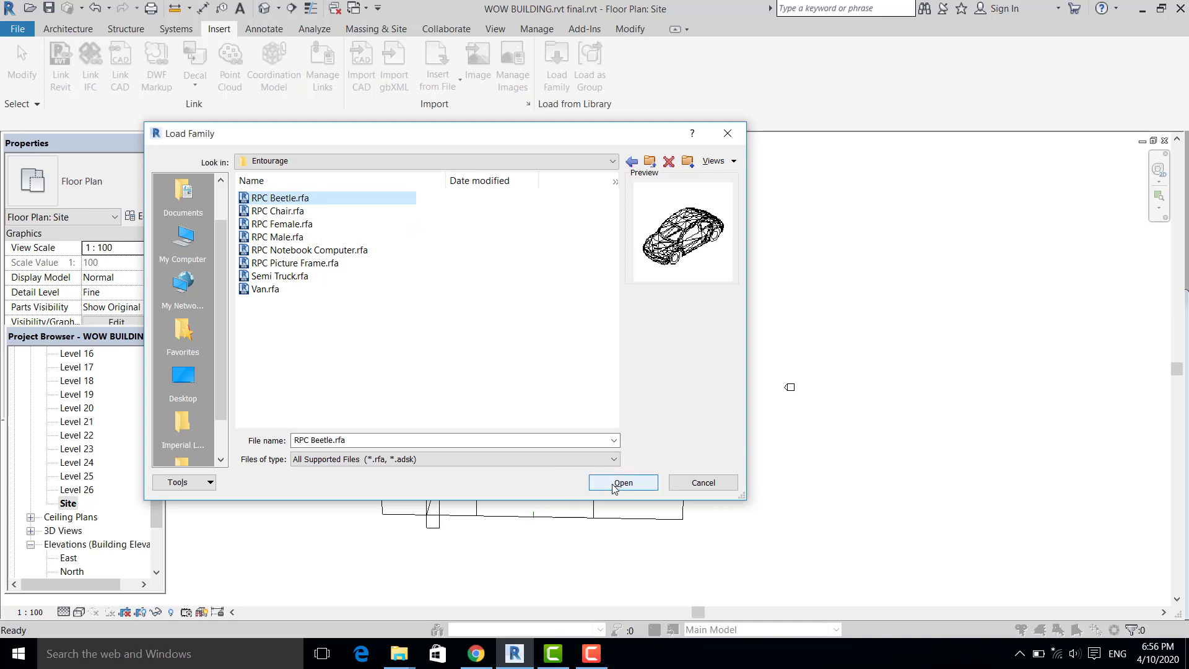
{"action": "left_click", "coordinate": [290, 211]}
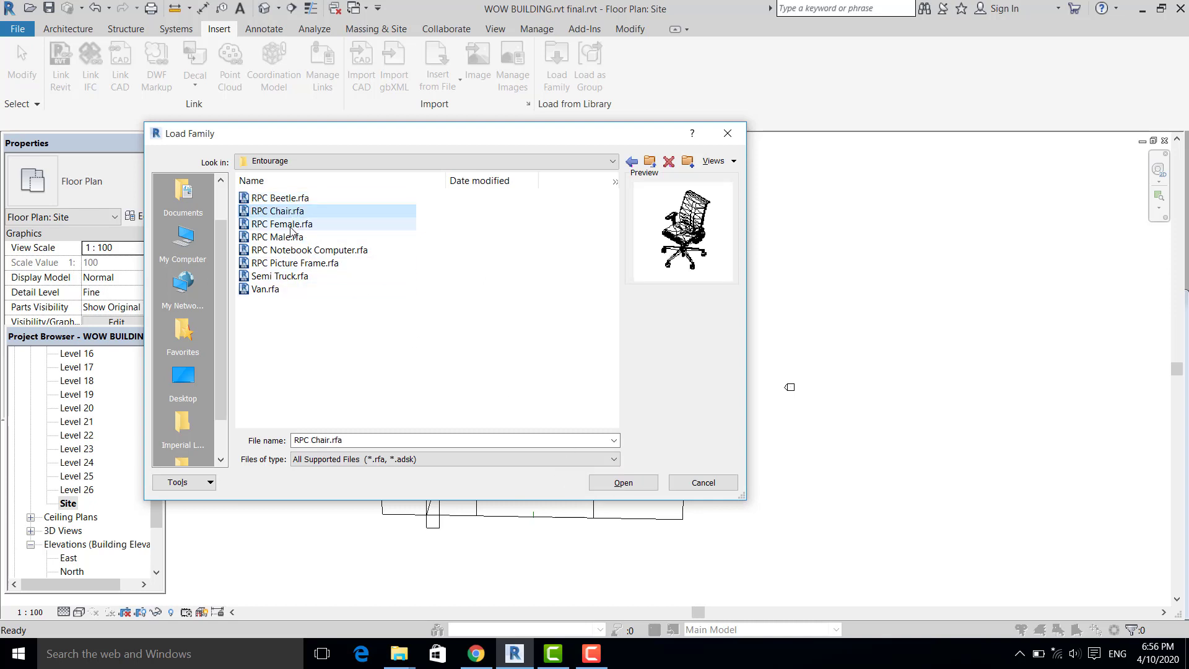
{"action": "left_click", "coordinate": [297, 199]}
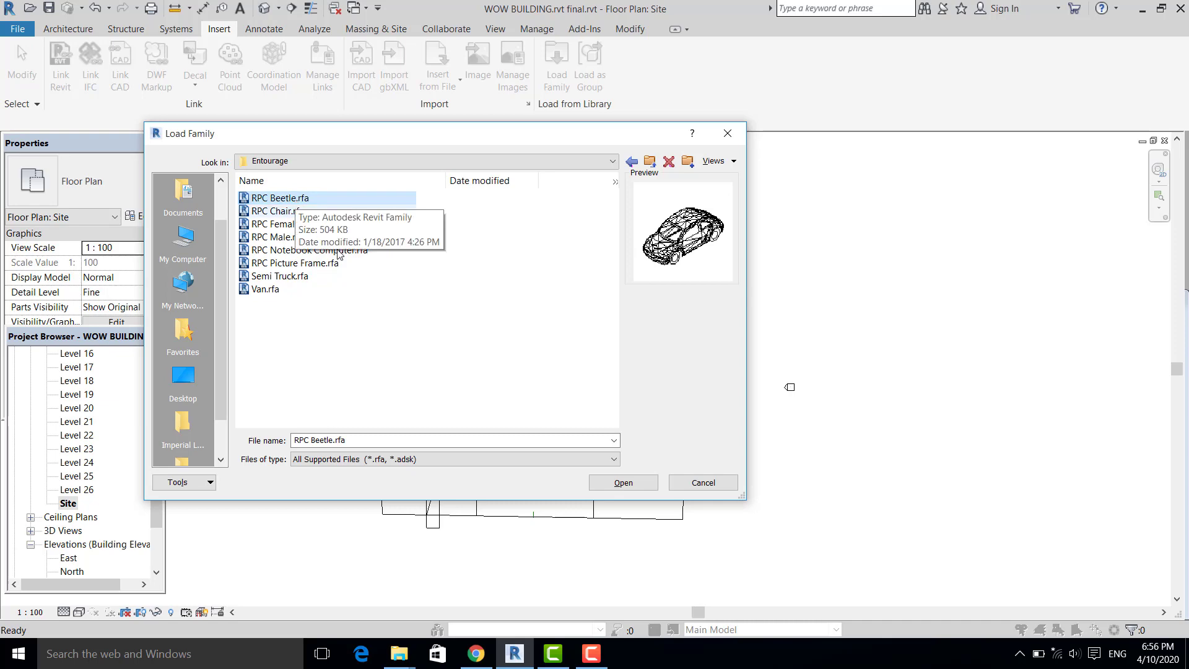
{"action": "left_click", "coordinate": [630, 488]}
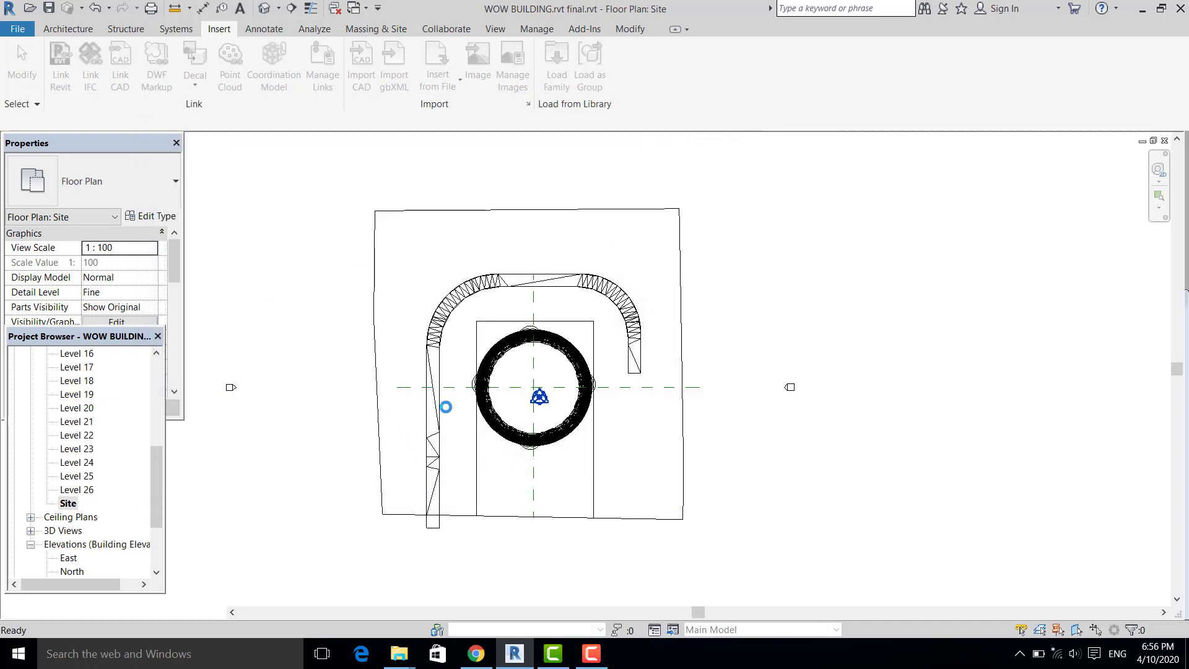
Place two RPC Beetle cars on the straight western stretch of the curved road strip.
{"action": "scroll", "coordinate": [426, 371], "scroll_direction": "up", "scroll_amount": 1}
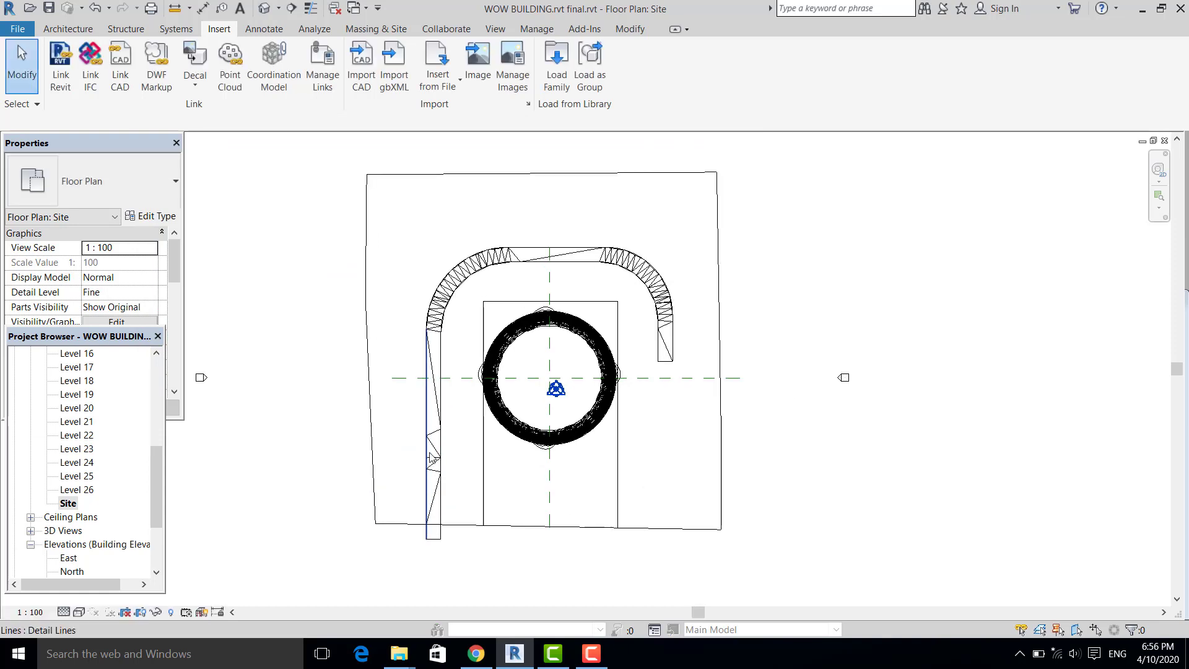
{"action": "middle_click_drag", "start_coordinate": [420, 349], "coordinate": [440, 314]}
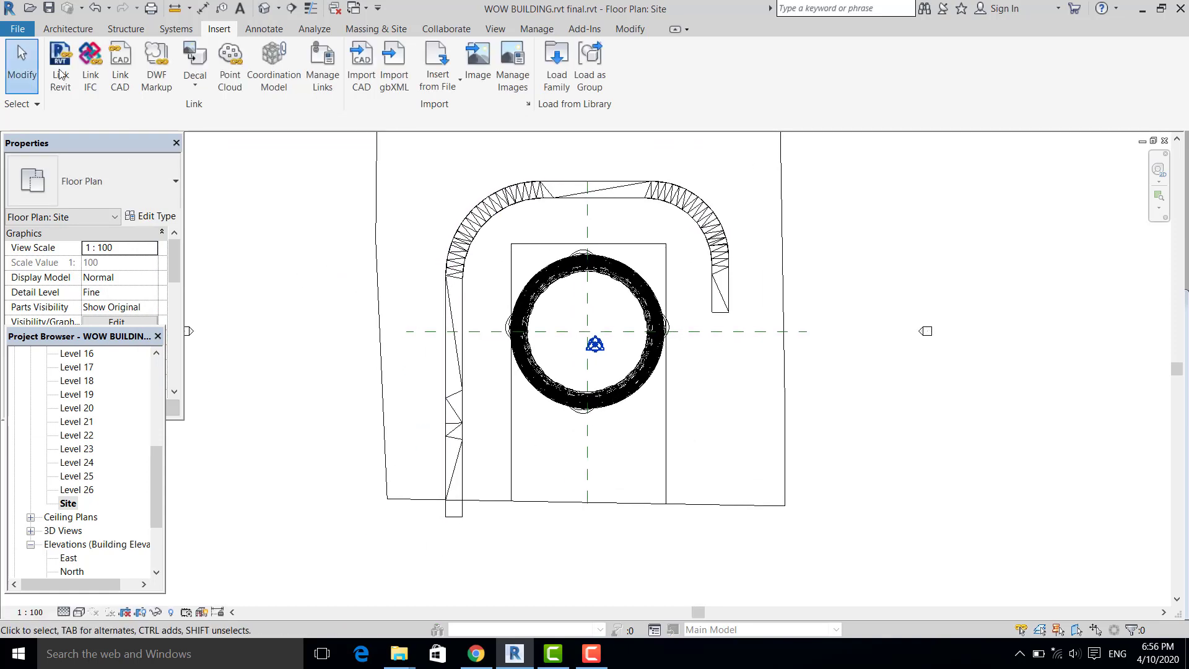
{"action": "left_click", "coordinate": [67, 29]}
{"action": "left_click", "coordinate": [181, 79]}
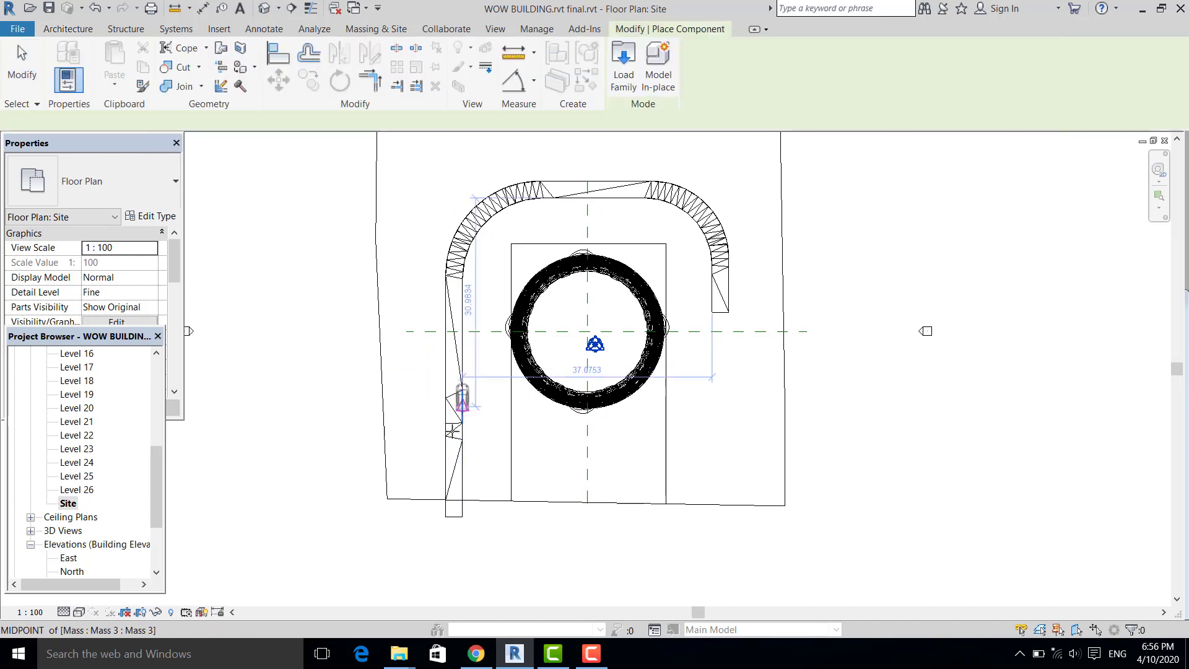
{"action": "scroll", "coordinate": [458, 426], "scroll_direction": "up", "scroll_amount": 1}
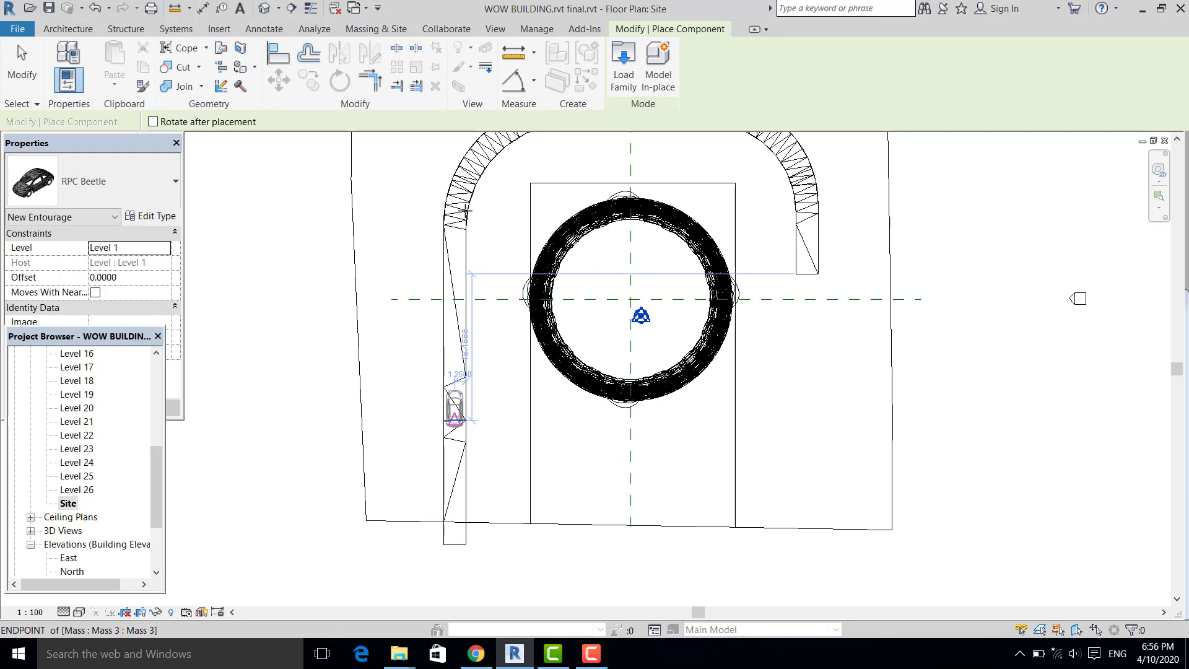
{"action": "left_click", "coordinate": [455, 419]}
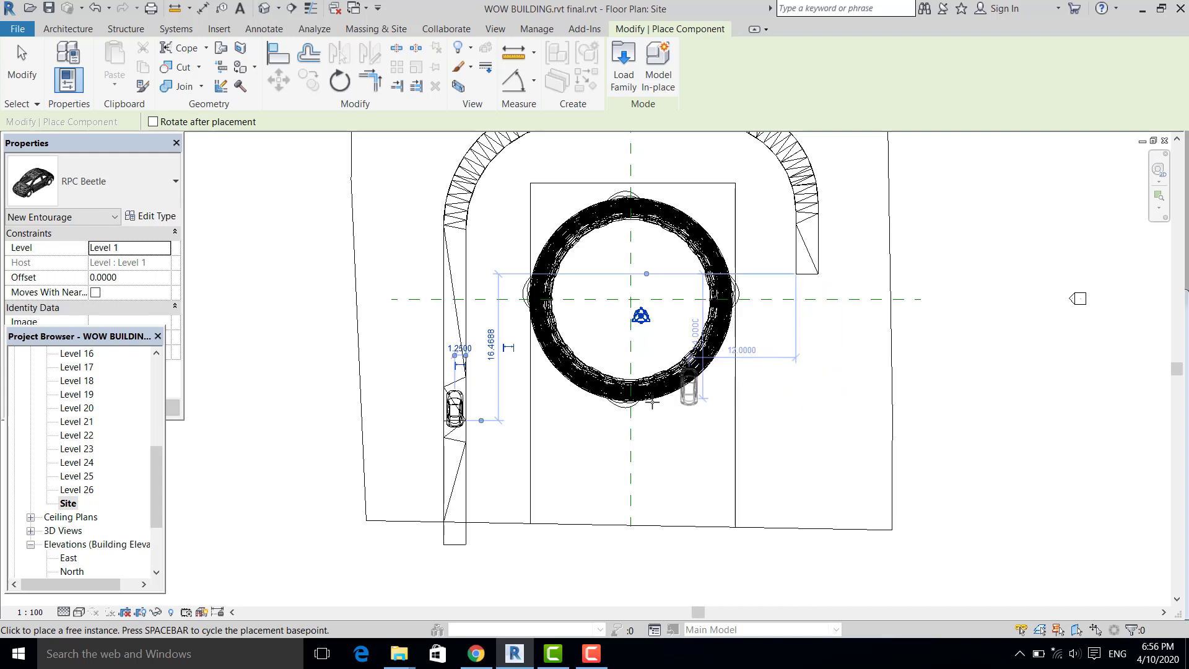
{"action": "left_click", "coordinate": [456, 248]}
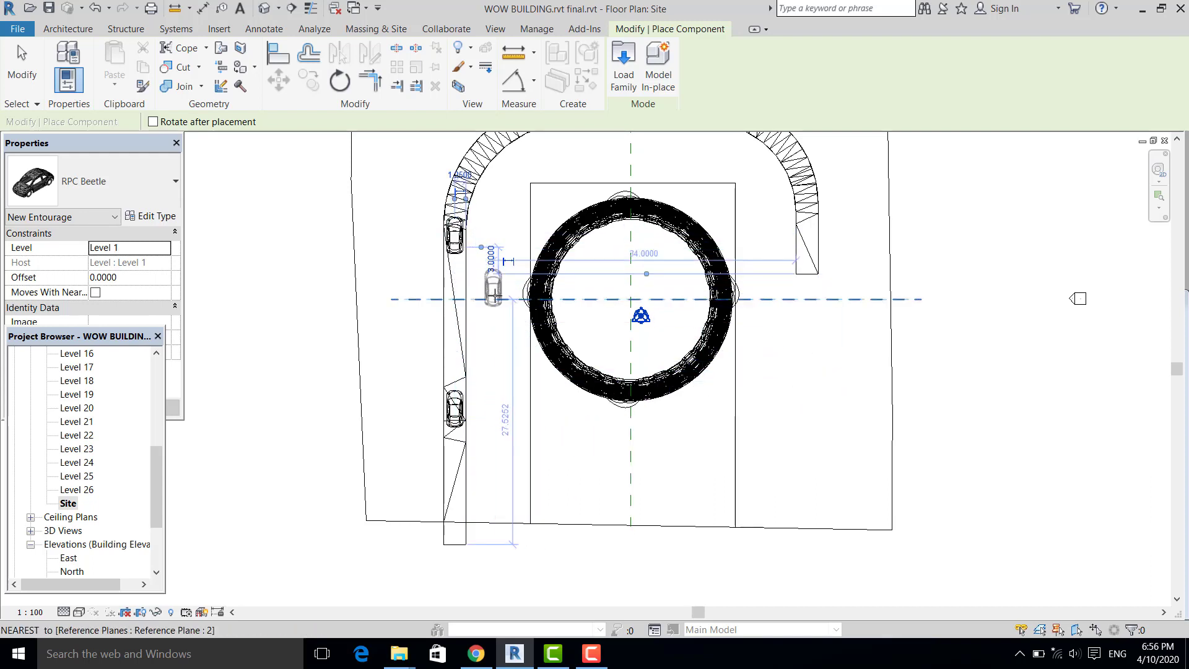
{"action": "scroll", "coordinate": [494, 294], "scroll_direction": "down", "scroll_amount": 2}
{"action": "left_click", "coordinate": [37, 61]}
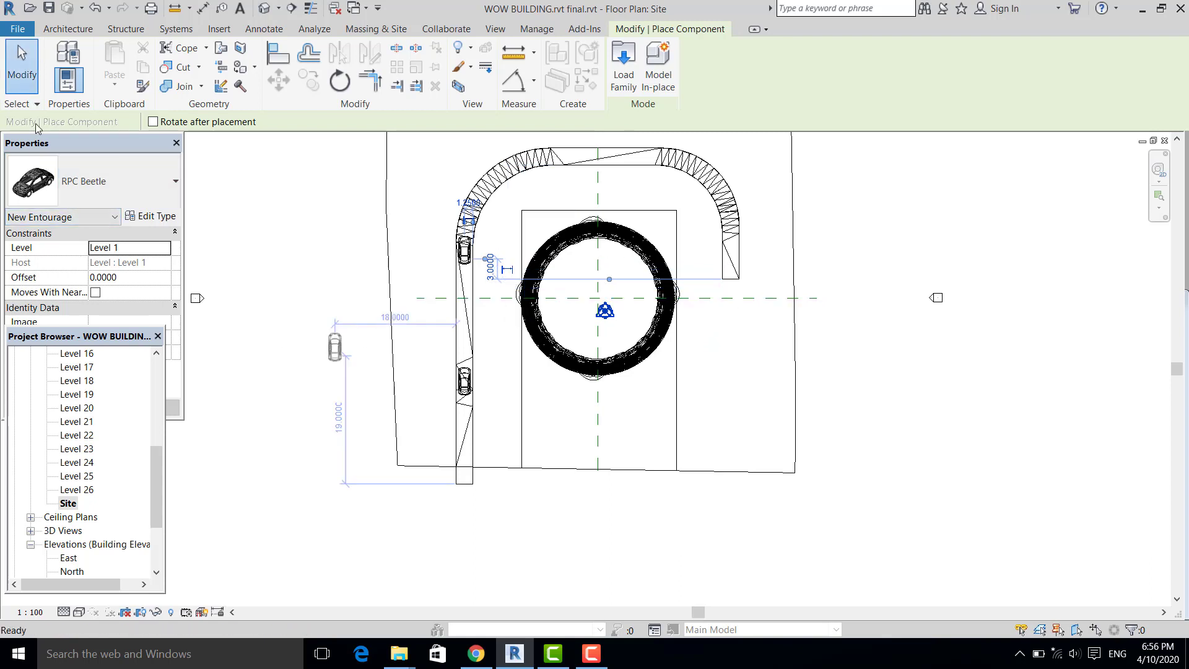
{"action": "left_click", "coordinate": [176, 182]}
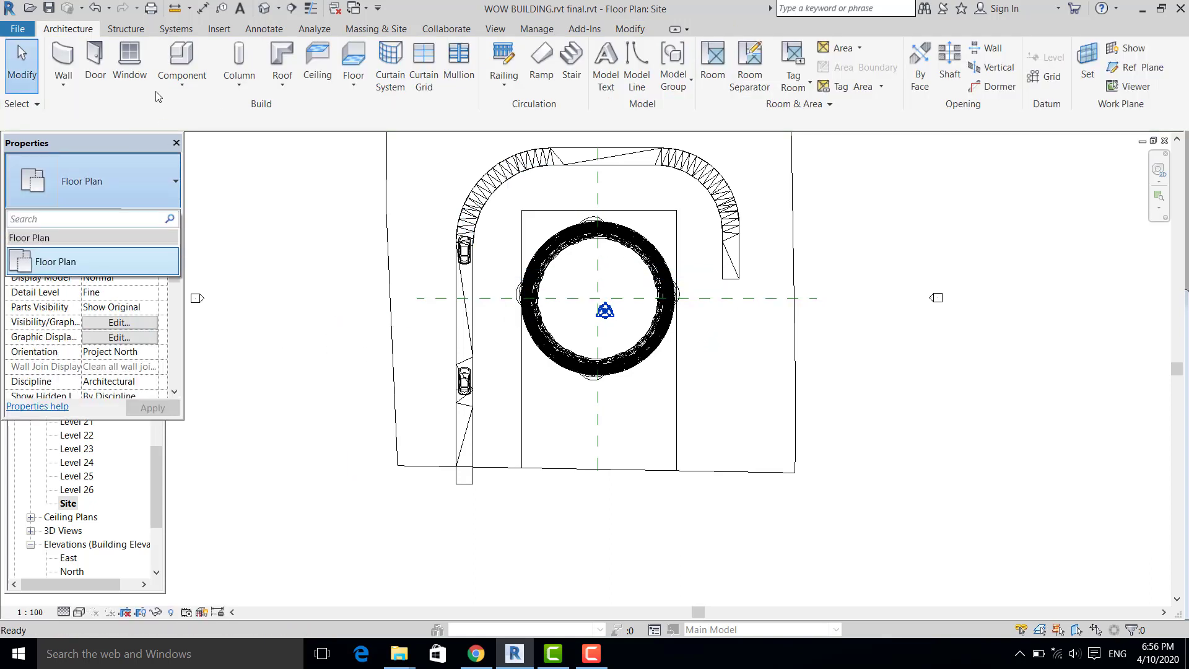
{"action": "left_click", "coordinate": [186, 80]}
{"action": "left_click", "coordinate": [185, 80]}
{"action": "left_click", "coordinate": [199, 145]}
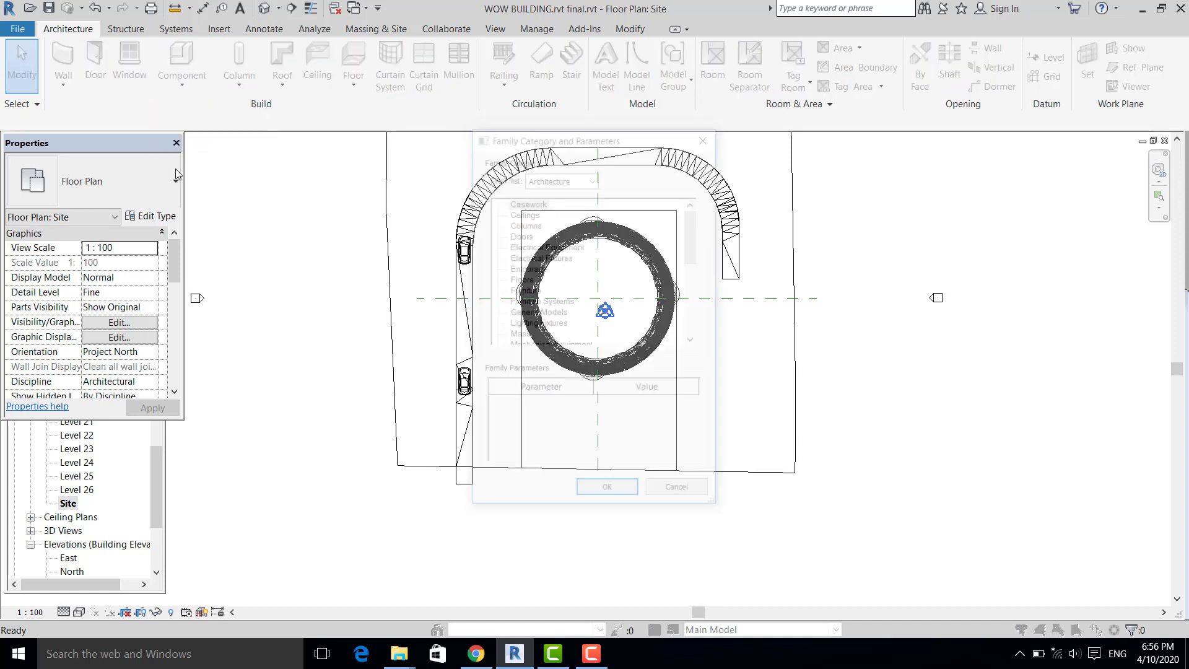
{"action": "key", "text": "Escape"}
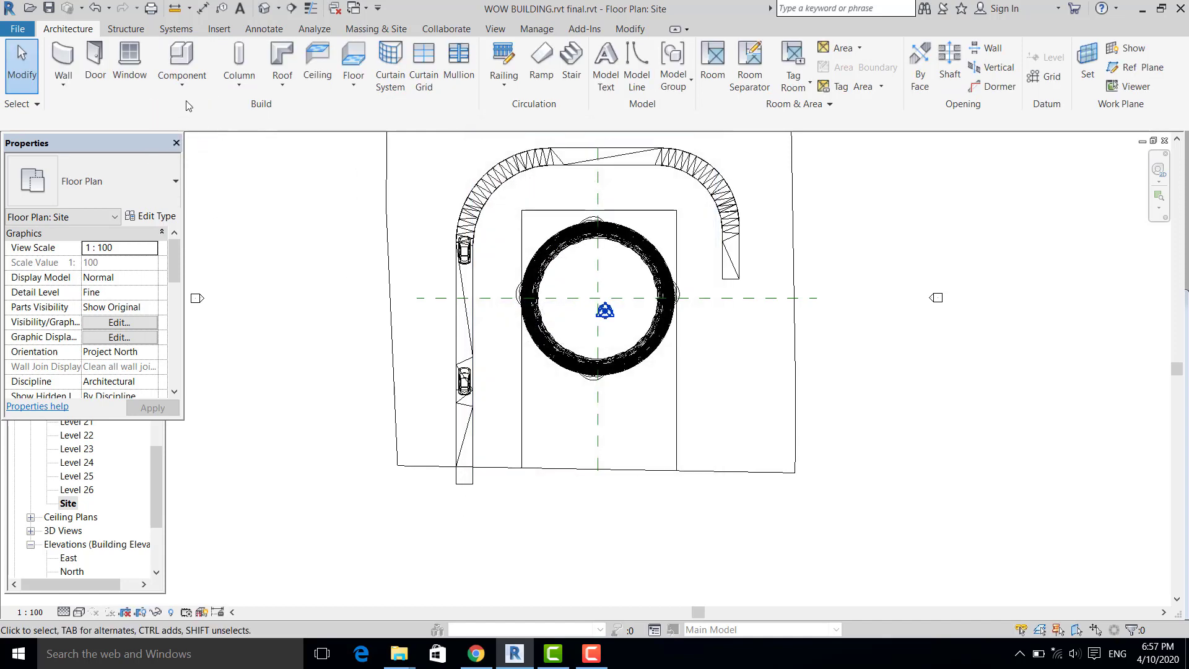
Place three RPC Tree - Deciduous American Beech - 20' trees along the outer west side of the road strip.
{"action": "left_click", "coordinate": [181, 81]}
{"action": "left_click", "coordinate": [184, 113]}
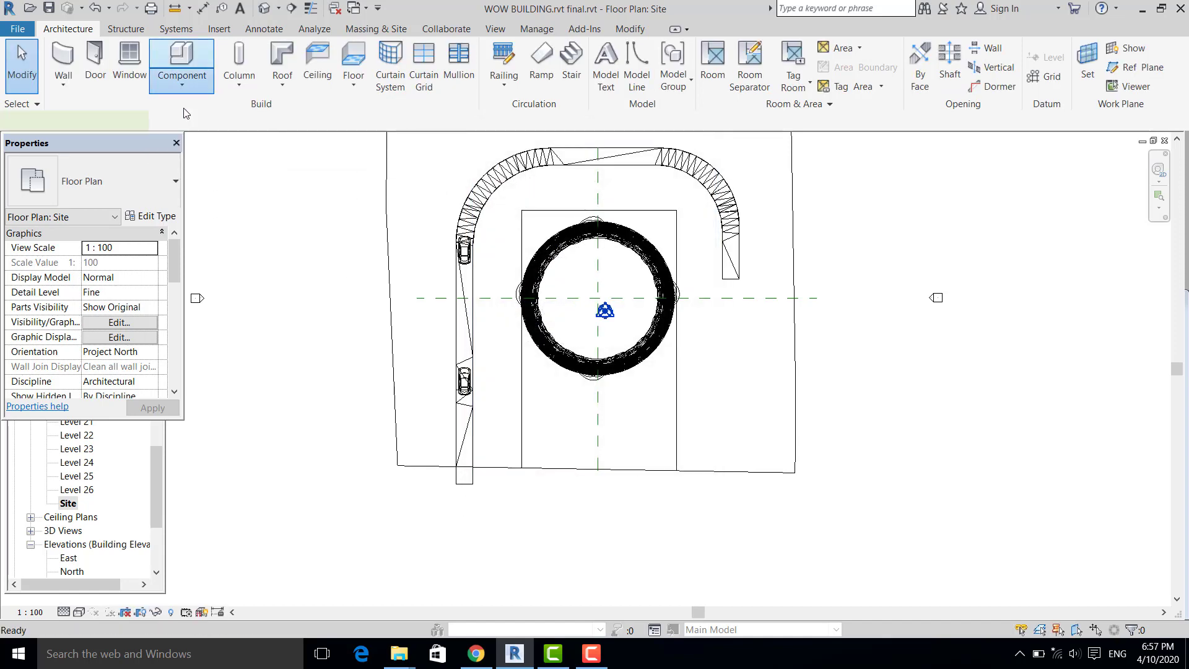
{"action": "left_click", "coordinate": [172, 196]}
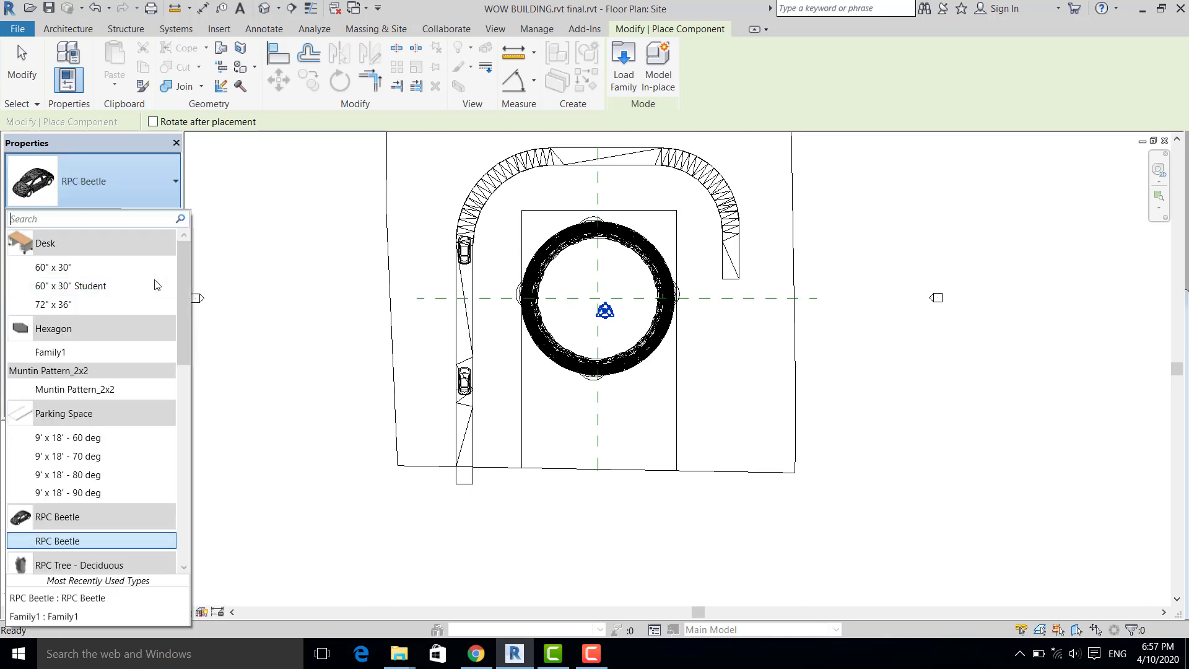
{"action": "scroll", "coordinate": [155, 291], "scroll_direction": "down", "scroll_amount": 5}
{"action": "scroll", "coordinate": [155, 297], "scroll_direction": "down", "scroll_amount": 2}
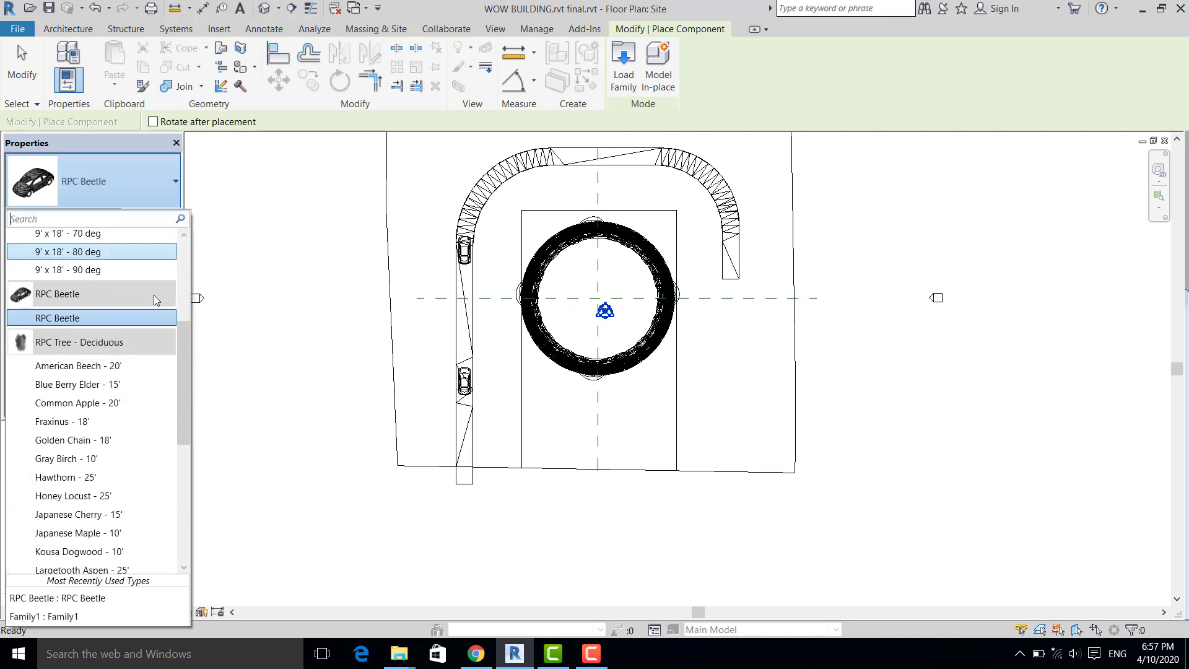
{"action": "left_click", "coordinate": [107, 333]}
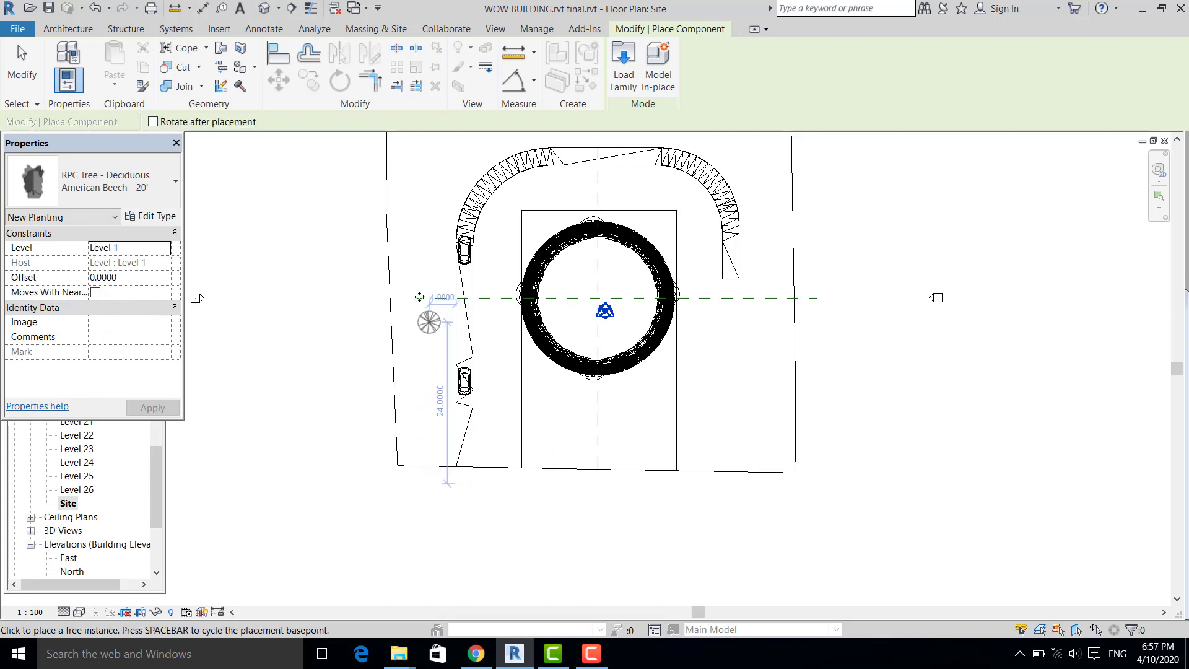
{"action": "left_click", "coordinate": [429, 252]}
{"action": "left_click", "coordinate": [449, 154]}
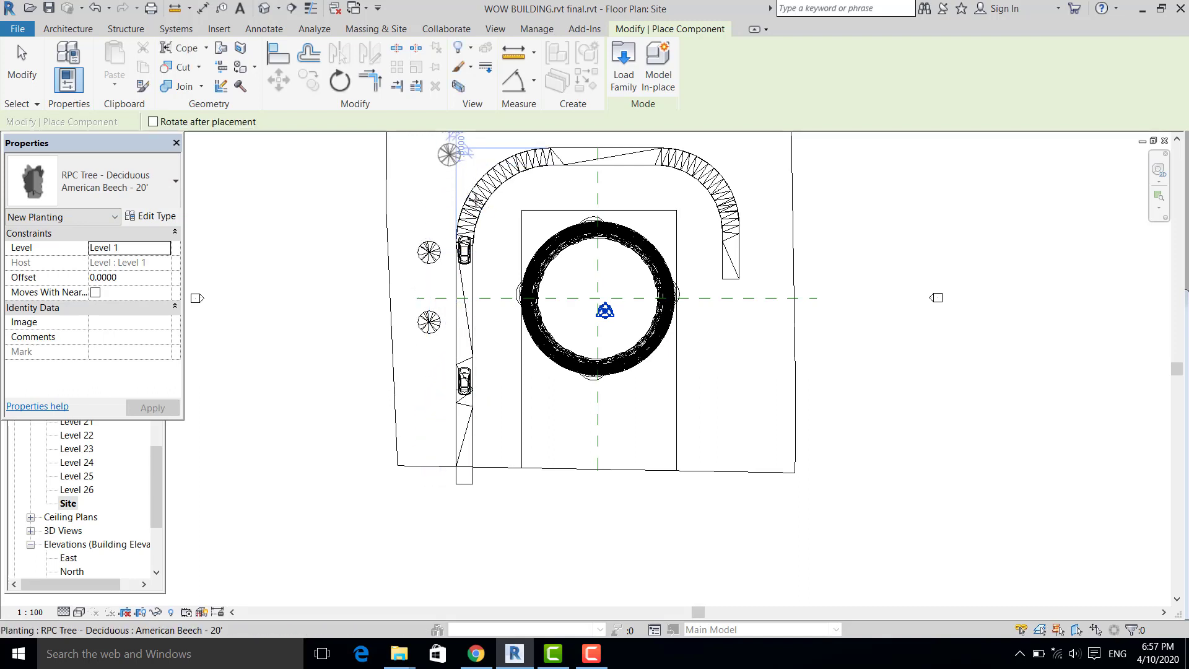
Place four more American Beech - 20' trees along the outer north and east sides of the road strip.
{"action": "middle_click_drag", "start_coordinate": [509, 244], "coordinate": [487, 297]}
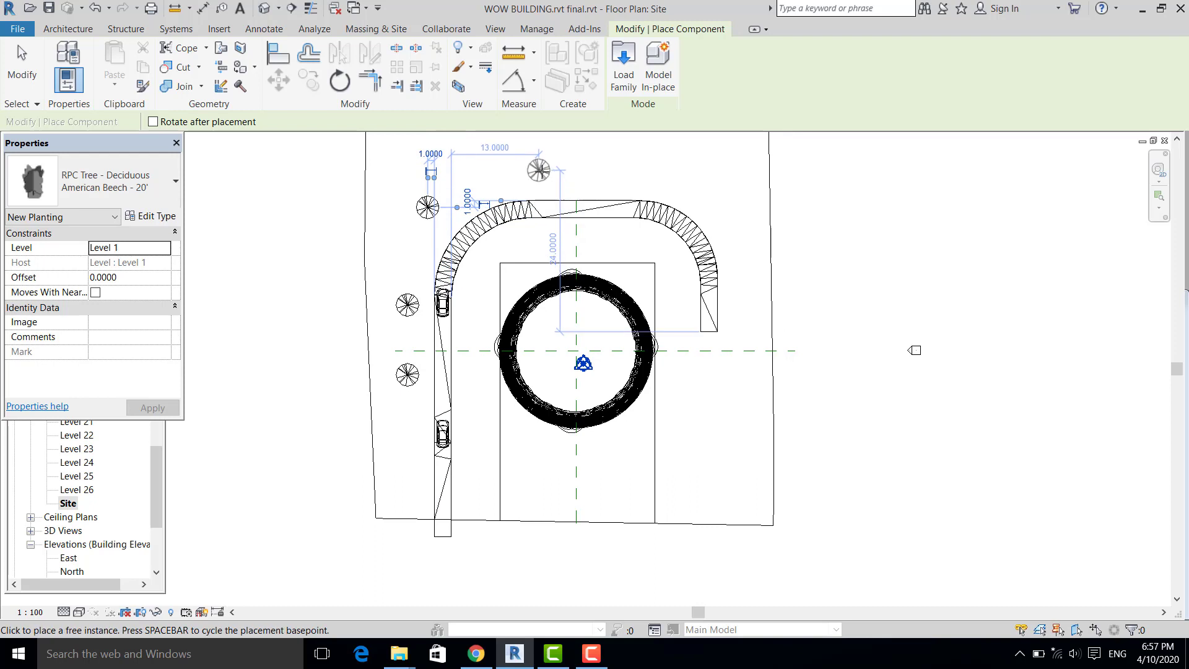
{"action": "left_click", "coordinate": [539, 169]}
{"action": "left_click", "coordinate": [640, 169]}
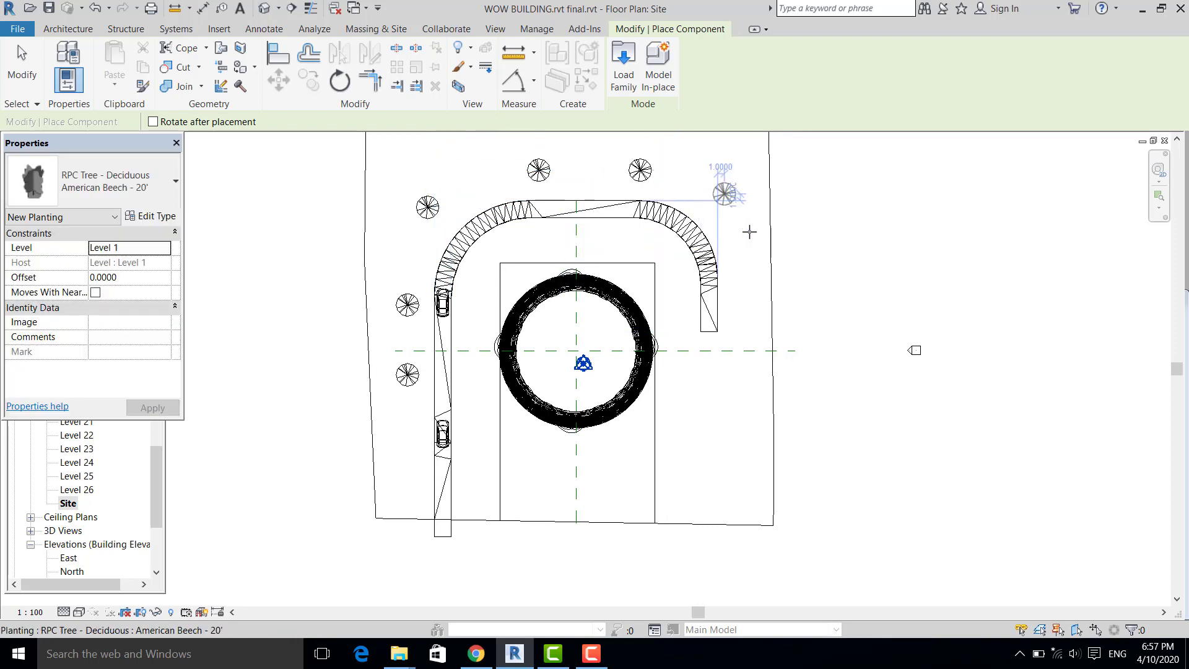
{"action": "left_click", "coordinate": [724, 194]}
{"action": "left_click", "coordinate": [741, 277]}
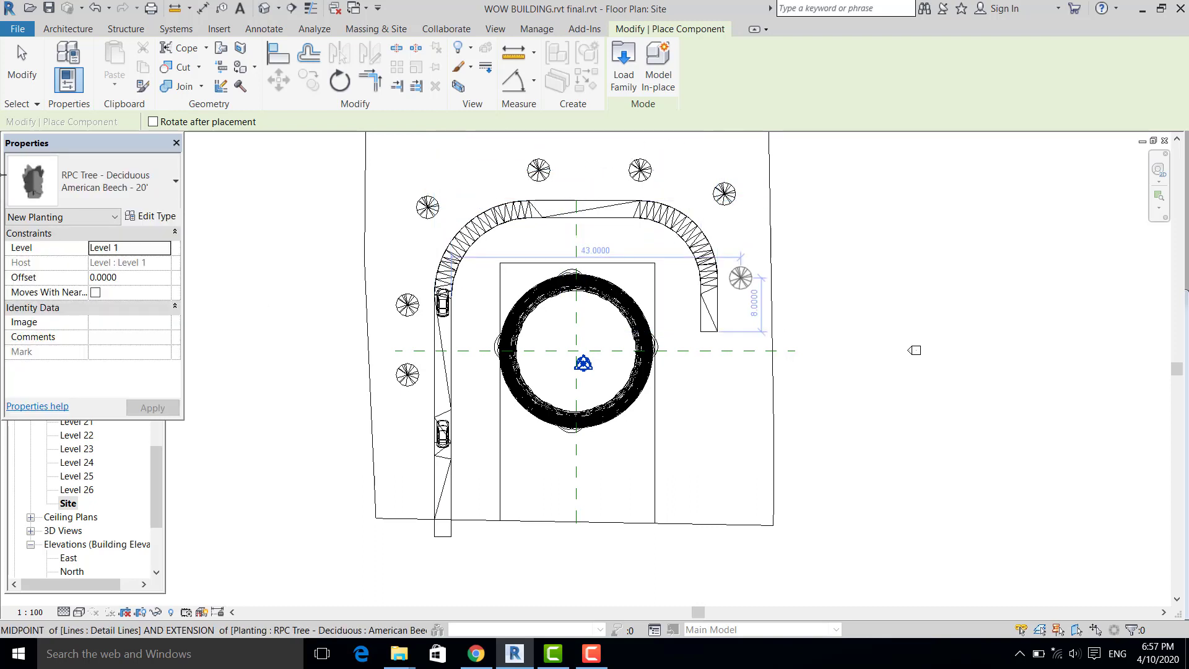
{"action": "left_click", "coordinate": [31, 88]}
Load the RPC Female.rfa and RPC Male.rfa families from the Entourage library folder.
{"action": "scroll", "coordinate": [472, 329], "scroll_direction": "down", "scroll_amount": 1}
{"action": "mouse_move", "coordinate": [526, 387]}
{"action": "middle_mouse_down"}
{"action": "mouse_move", "coordinate": [549, 407]}
{"action": "mouse_move", "coordinate": [527, 395]}
{"action": "middle_mouse_up"}
{"action": "scroll", "coordinate": [528, 431], "scroll_direction": "up", "scroll_amount": 1}
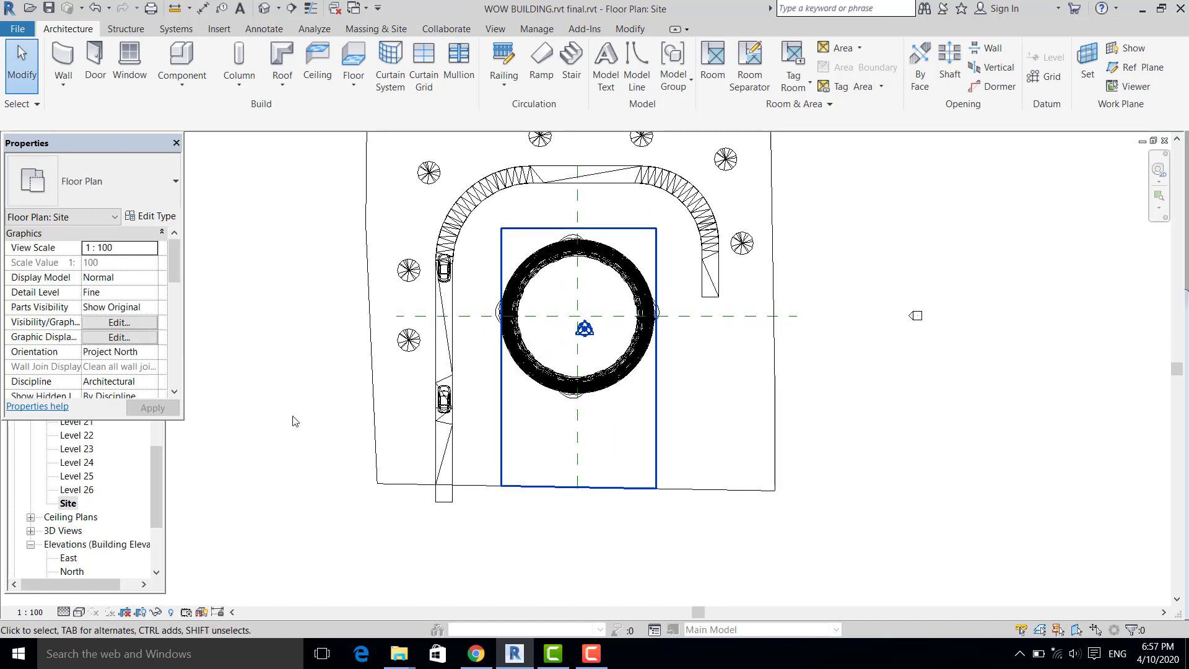
{"action": "left_click", "coordinate": [219, 29]}
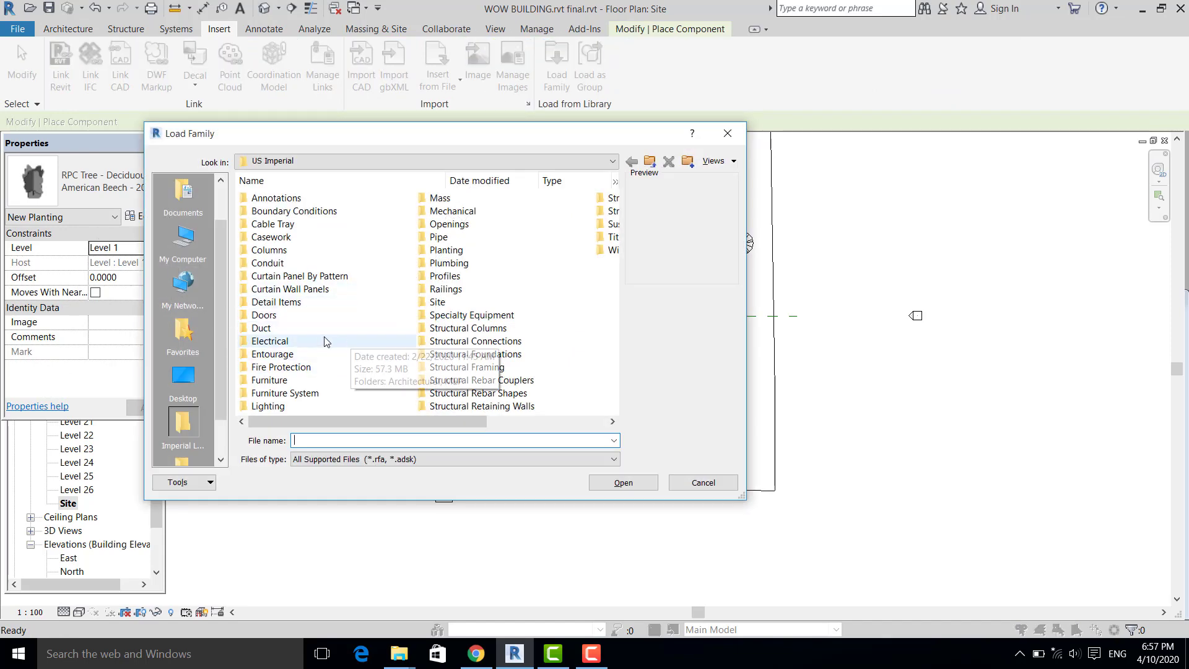
{"action": "double_click", "coordinate": [296, 355]}
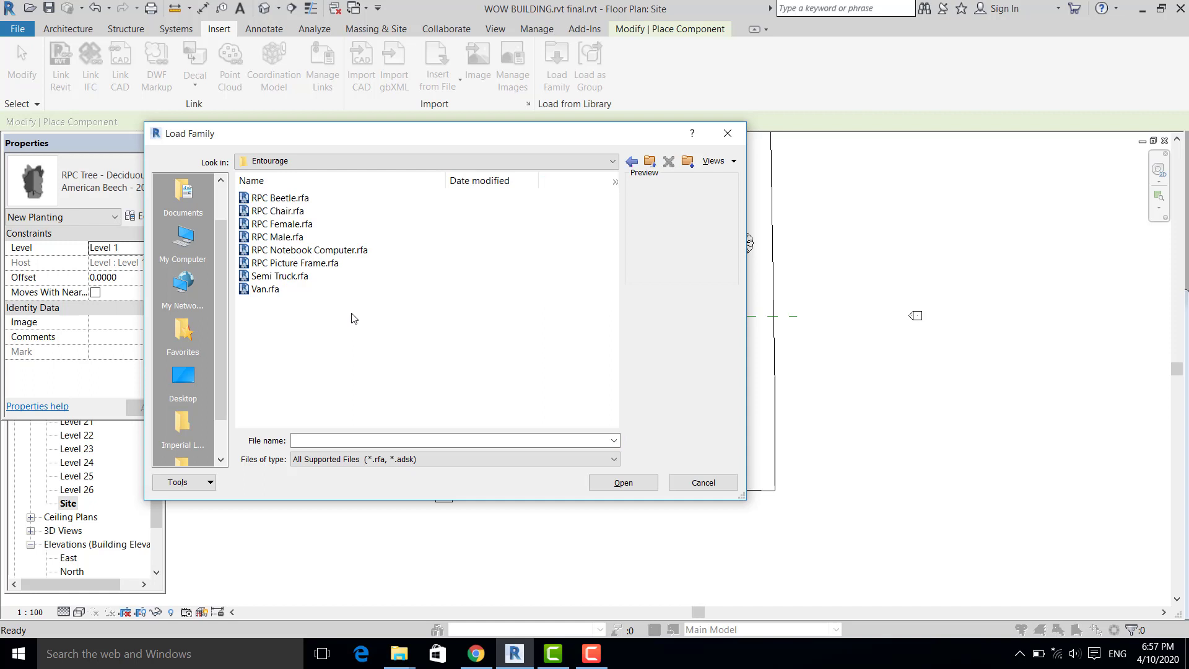
{"action": "left_click", "coordinate": [296, 224]}
{"action": "left_click", "coordinate": [295, 212]}
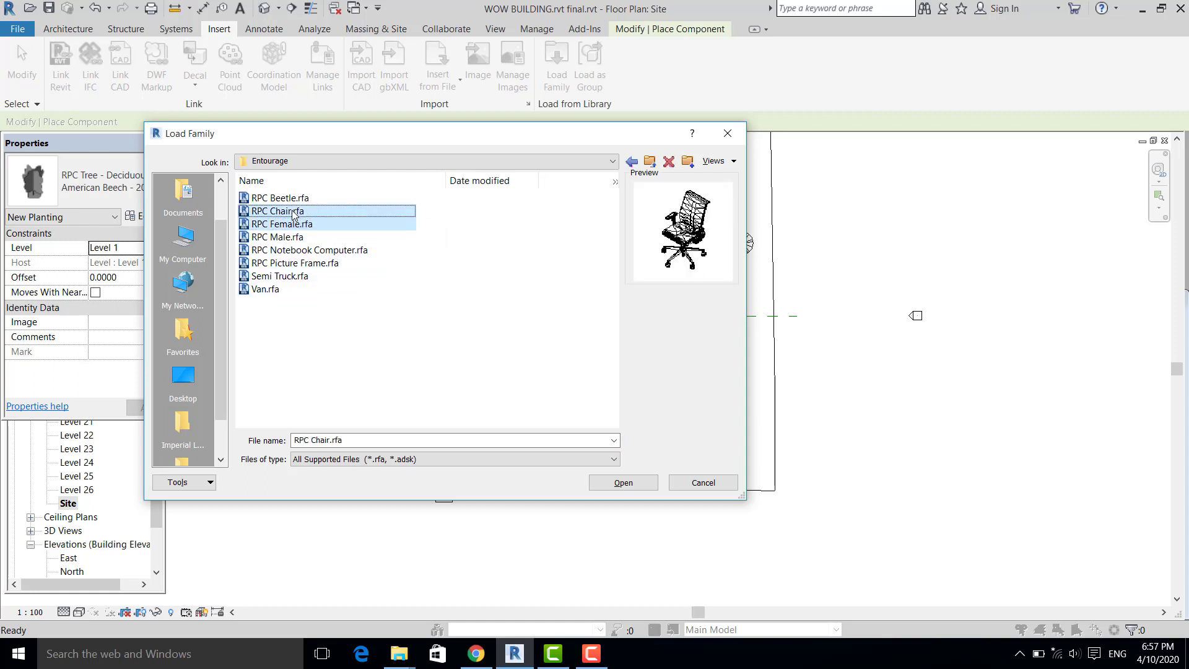
{"action": "left_click", "coordinate": [295, 226]}
{"action": "left_click", "coordinate": [291, 238]}
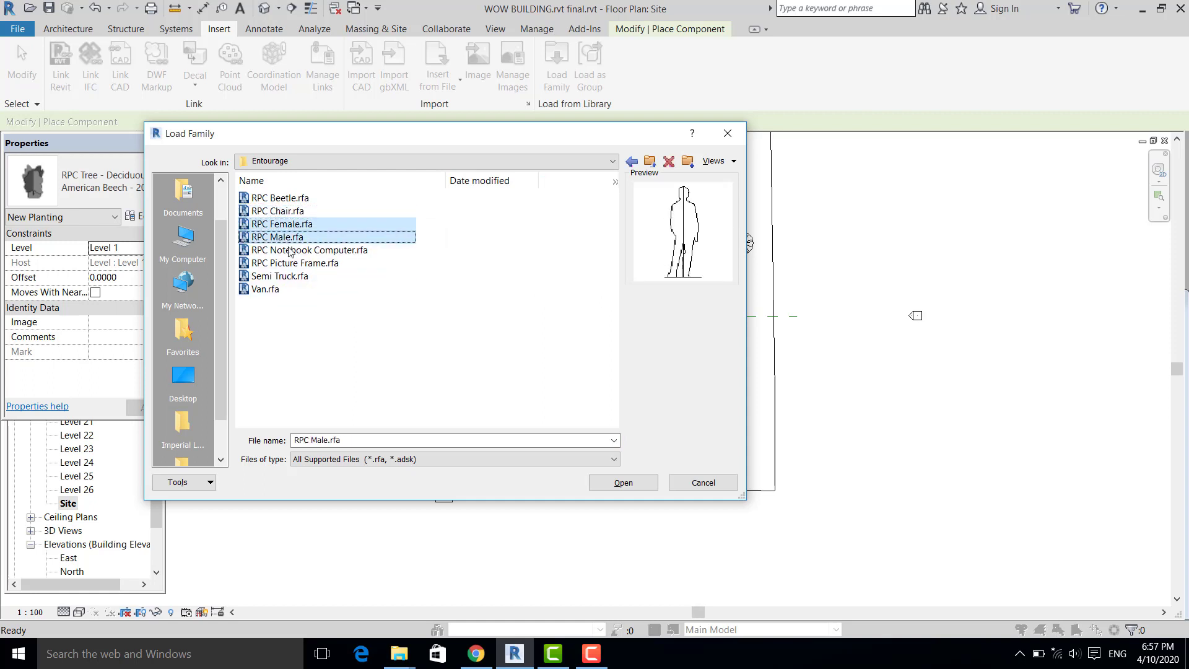
{"action": "left_click", "coordinate": [290, 252]}
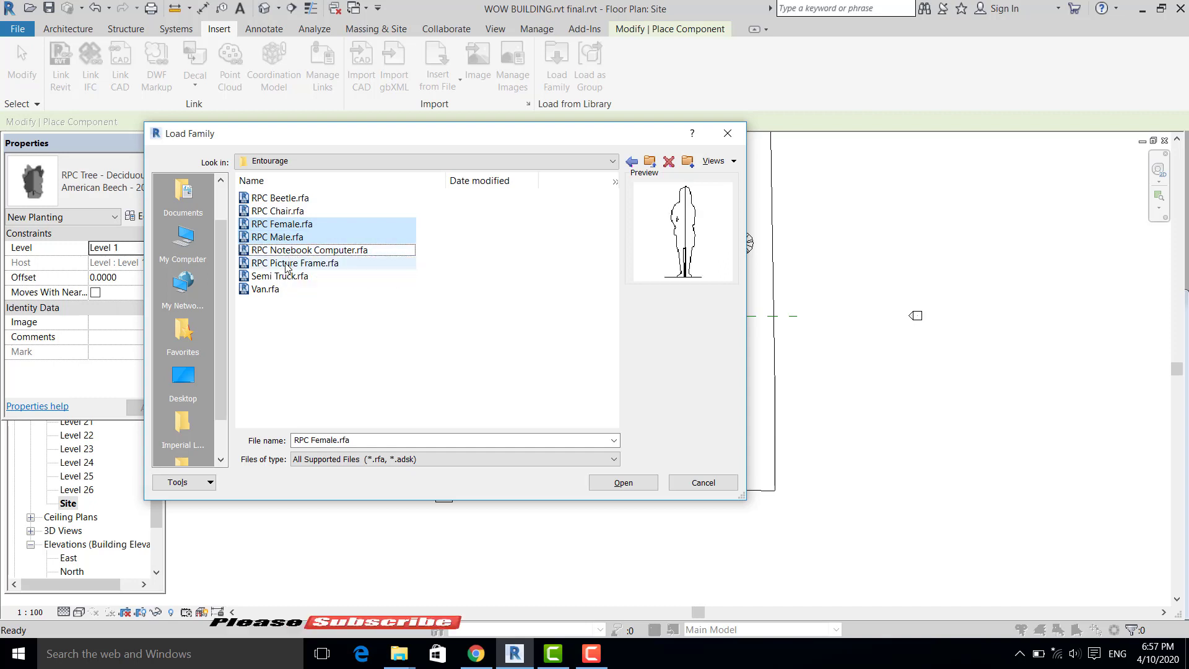
{"action": "left_click", "coordinate": [287, 265]}
{"action": "left_click", "coordinate": [286, 264], "text": "ctrl"}
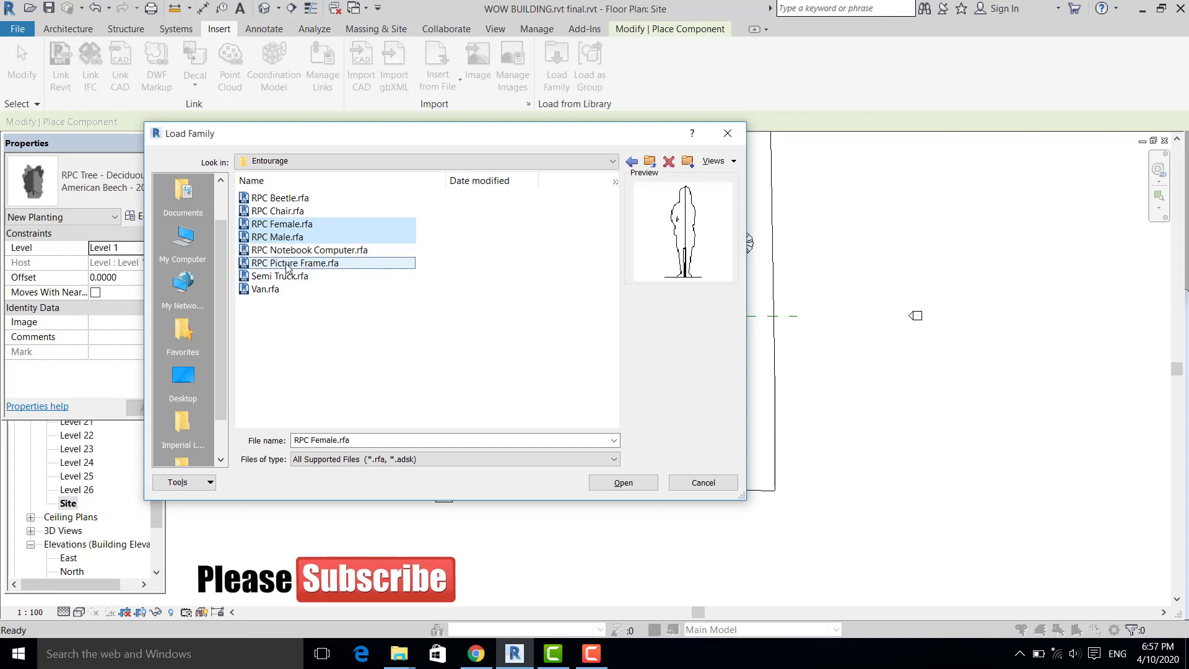
{"action": "left_click", "coordinate": [605, 485]}
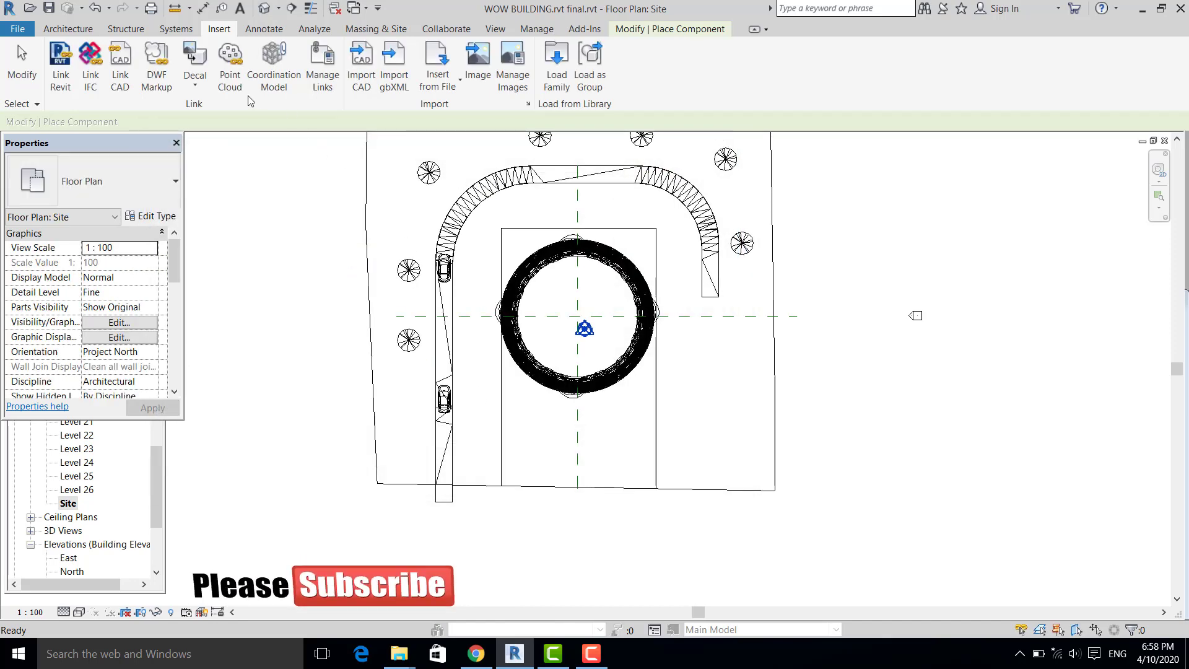
Place two people components on the paved area south of the tower, using the RPC Male Dwayne type.
{"action": "left_click", "coordinate": [68, 28]}
{"action": "left_click", "coordinate": [182, 78]}
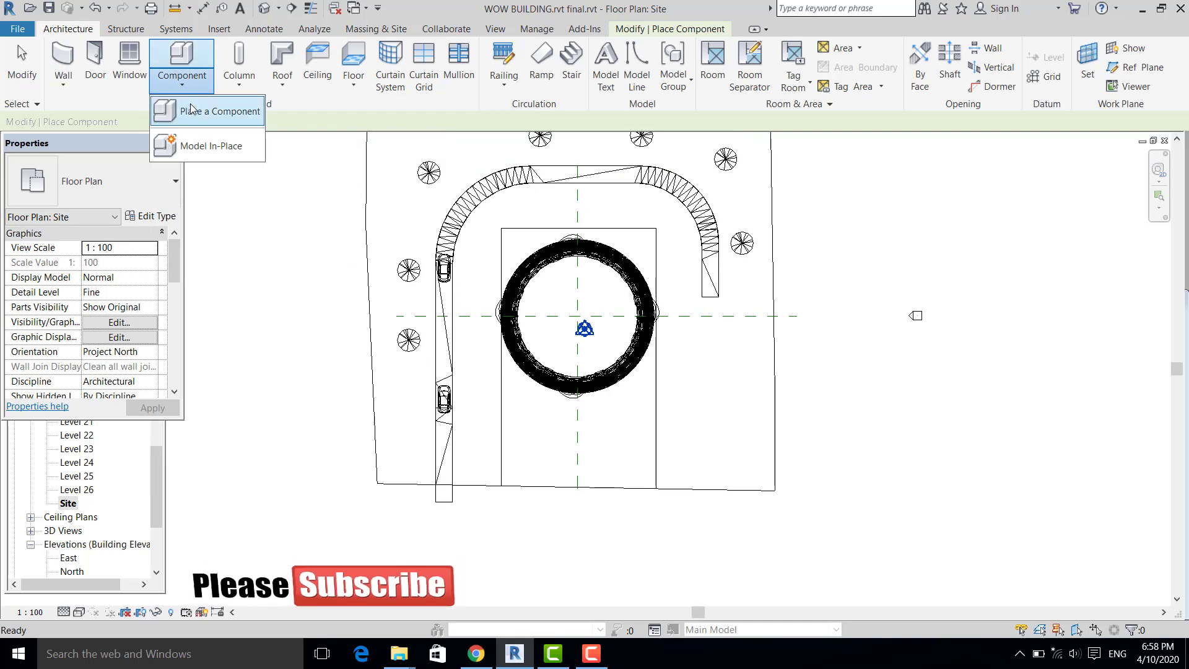
{"action": "left_click", "coordinate": [193, 112]}
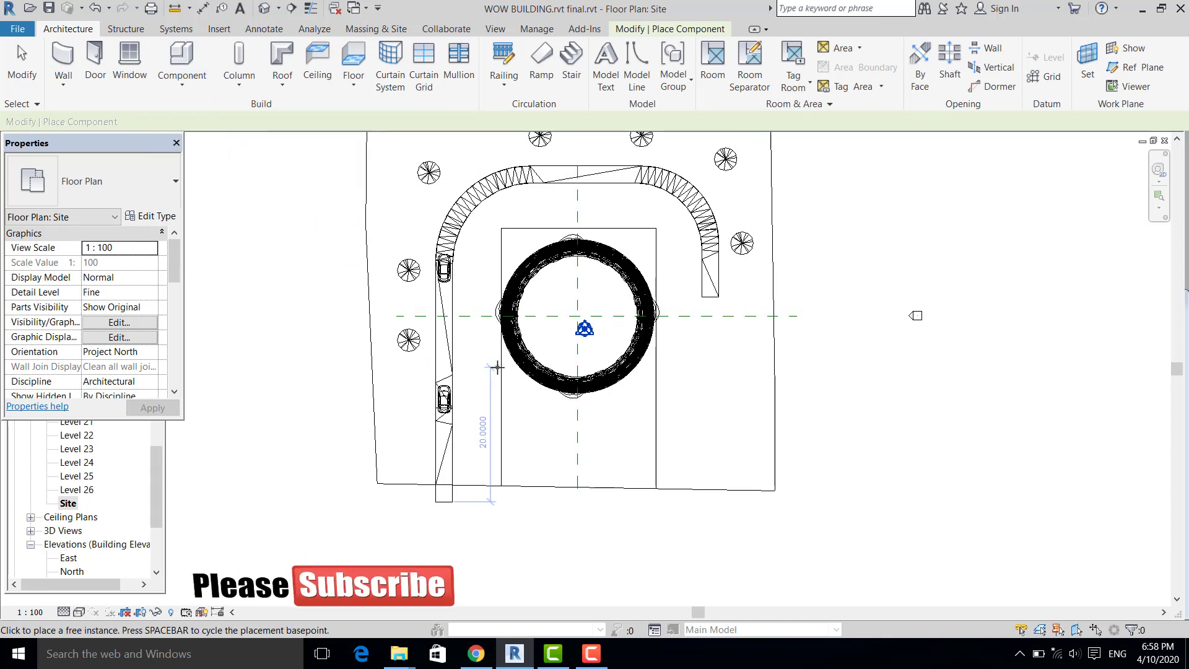
{"action": "scroll", "coordinate": [565, 443], "scroll_direction": "up", "scroll_amount": 2}
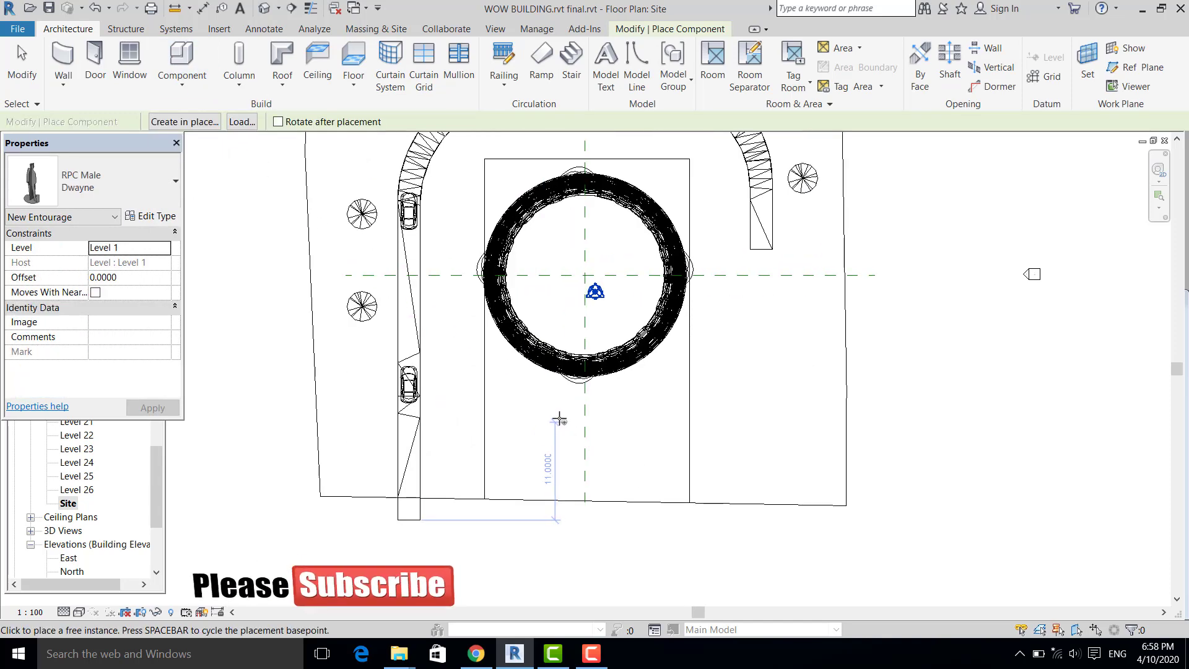
{"action": "left_click", "coordinate": [560, 420]}
{"action": "left_click", "coordinate": [552, 397]}
{"action": "scroll", "coordinate": [554, 409], "scroll_direction": "up", "scroll_amount": 2}
{"action": "key", "text": "Escape"}
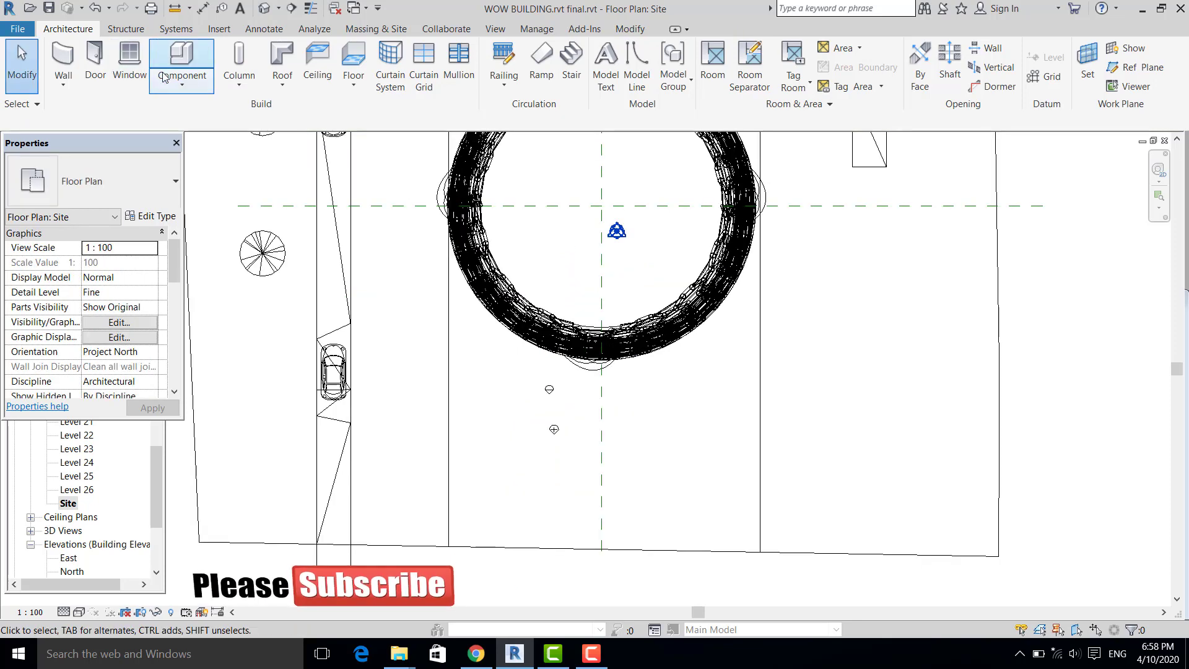
Place one RPC Female Cynthia and one RPC Female Florence figure on the paved area just south of the tower.
{"action": "left_click", "coordinate": [182, 85]}
{"action": "left_click", "coordinate": [193, 112]}
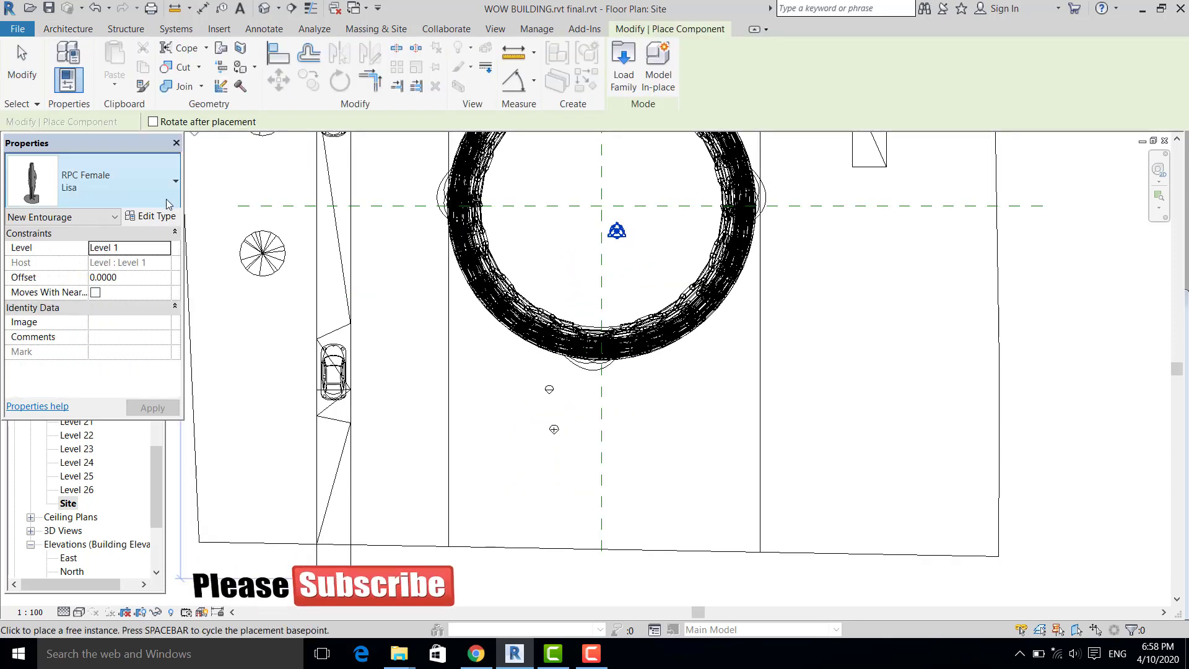
{"action": "left_click", "coordinate": [169, 198]}
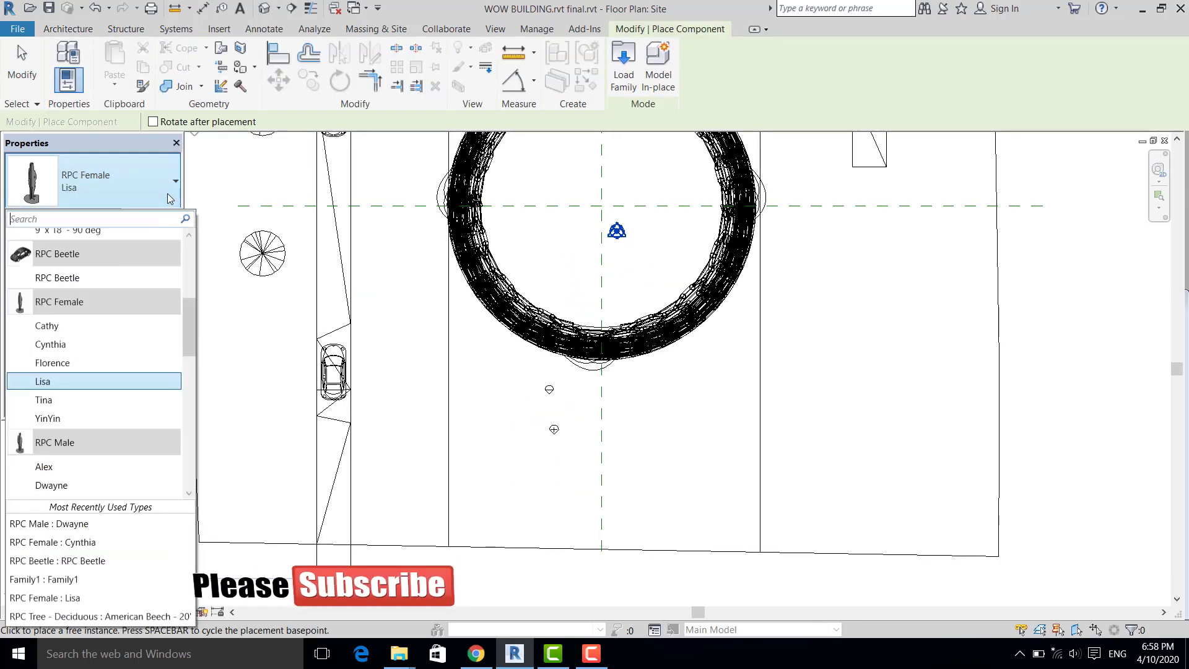
{"action": "left_click", "coordinate": [99, 346]}
{"action": "left_click", "coordinate": [626, 389]}
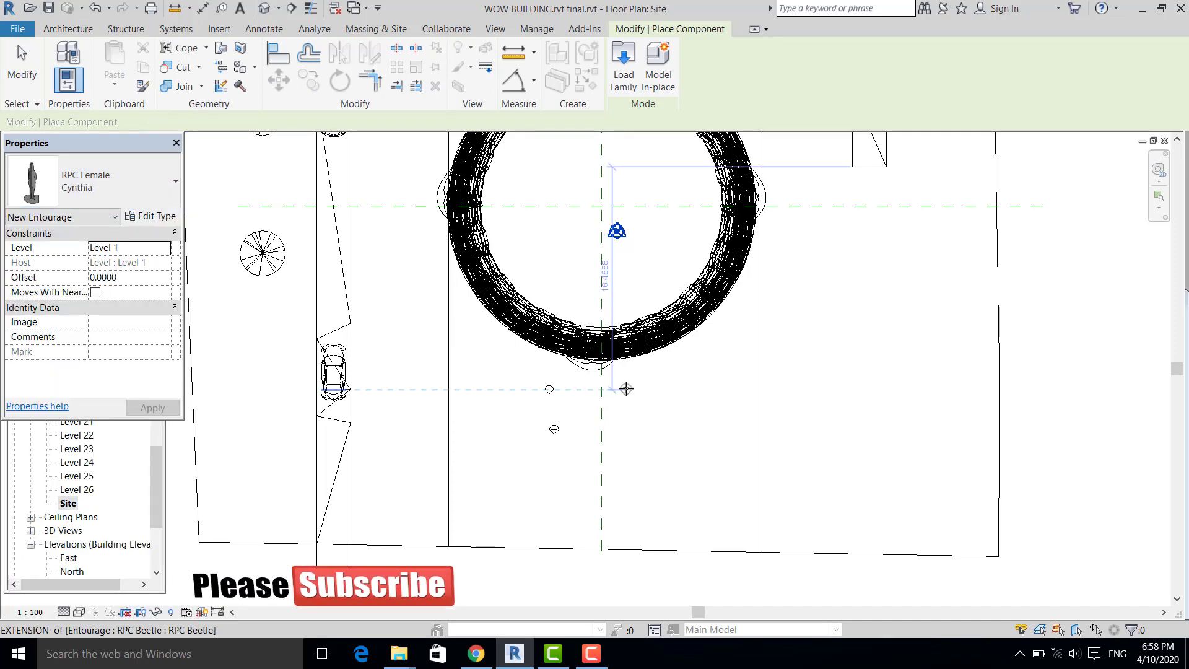
{"action": "left_click", "coordinate": [172, 197]}
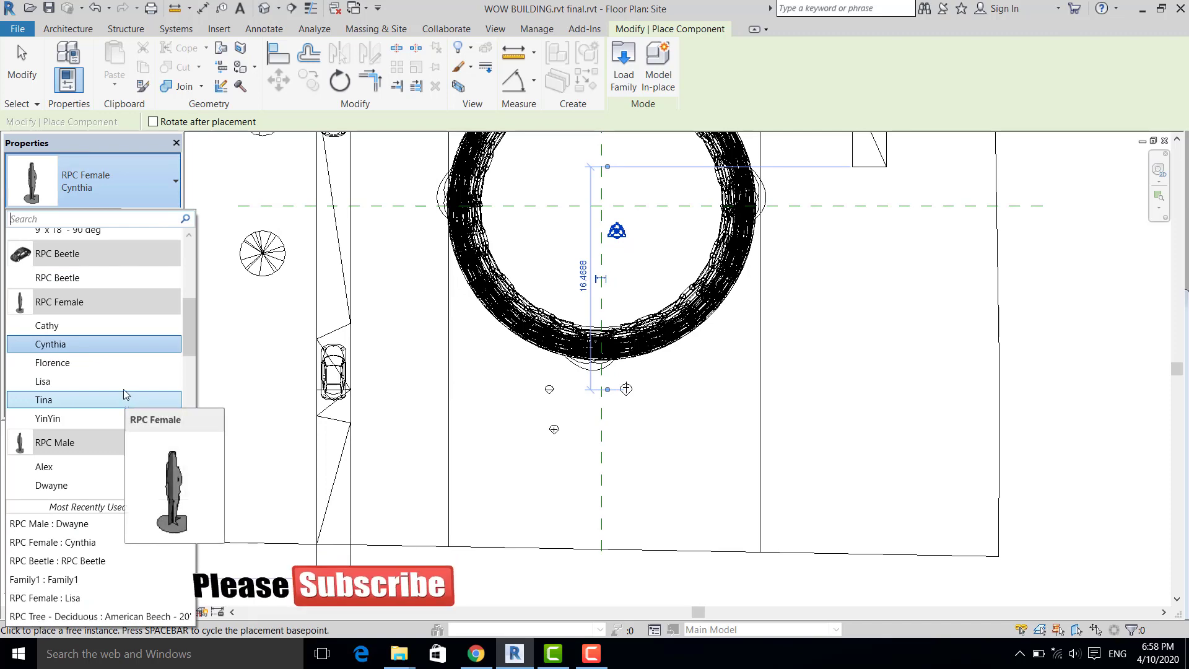
{"action": "left_click", "coordinate": [118, 363]}
{"action": "left_click", "coordinate": [624, 443]}
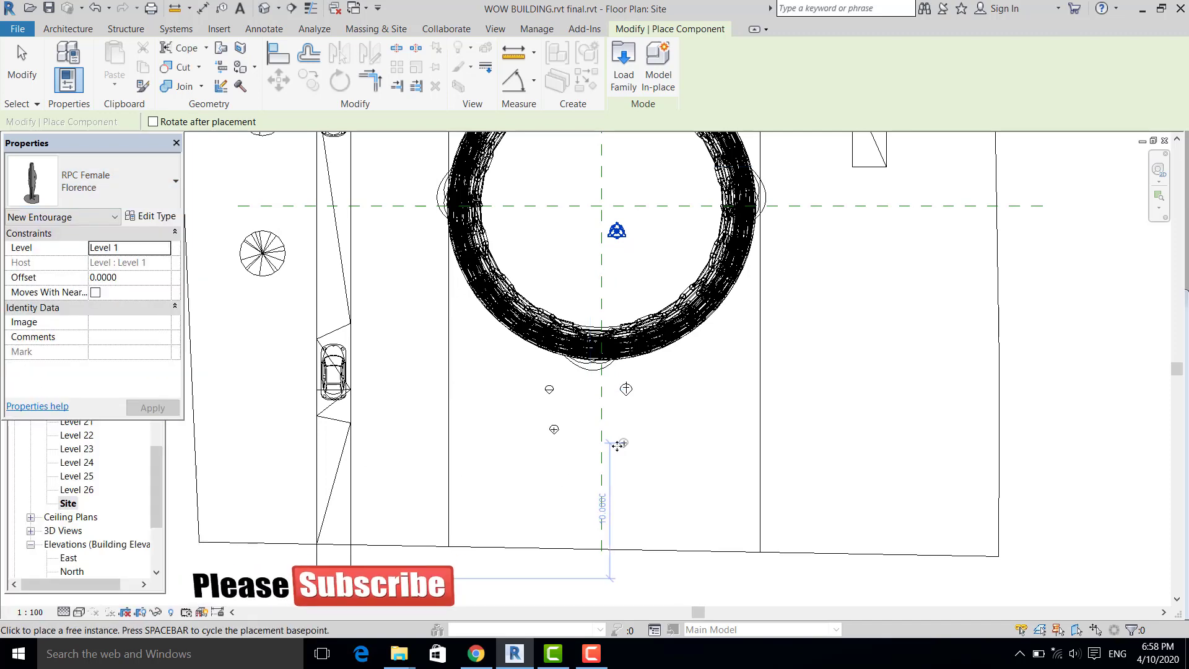
{"action": "key", "text": "Escape"}
{"action": "key", "text": "Escape"}
Open the 3D View 1 camera view and extend its crop boundary outward on the tower's left side.
{"action": "scroll", "coordinate": [583, 376], "scroll_direction": "down", "scroll_amount": 5}
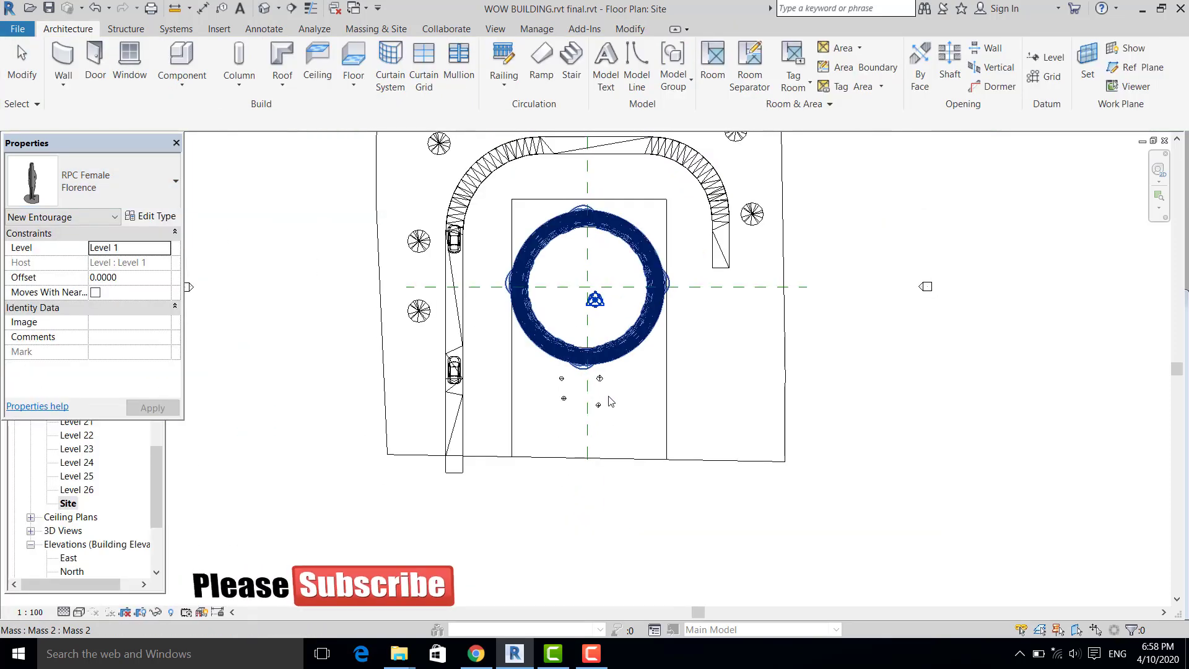
{"action": "left_click", "coordinate": [150, 474]}
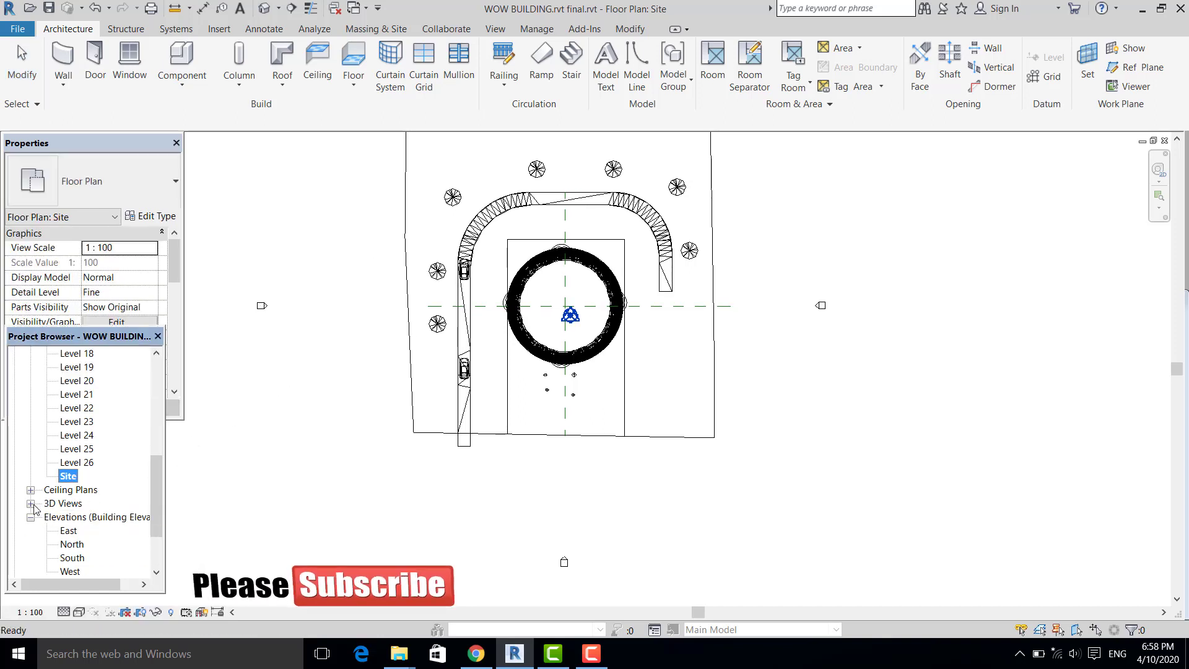
{"action": "double_click", "coordinate": [74, 517]}
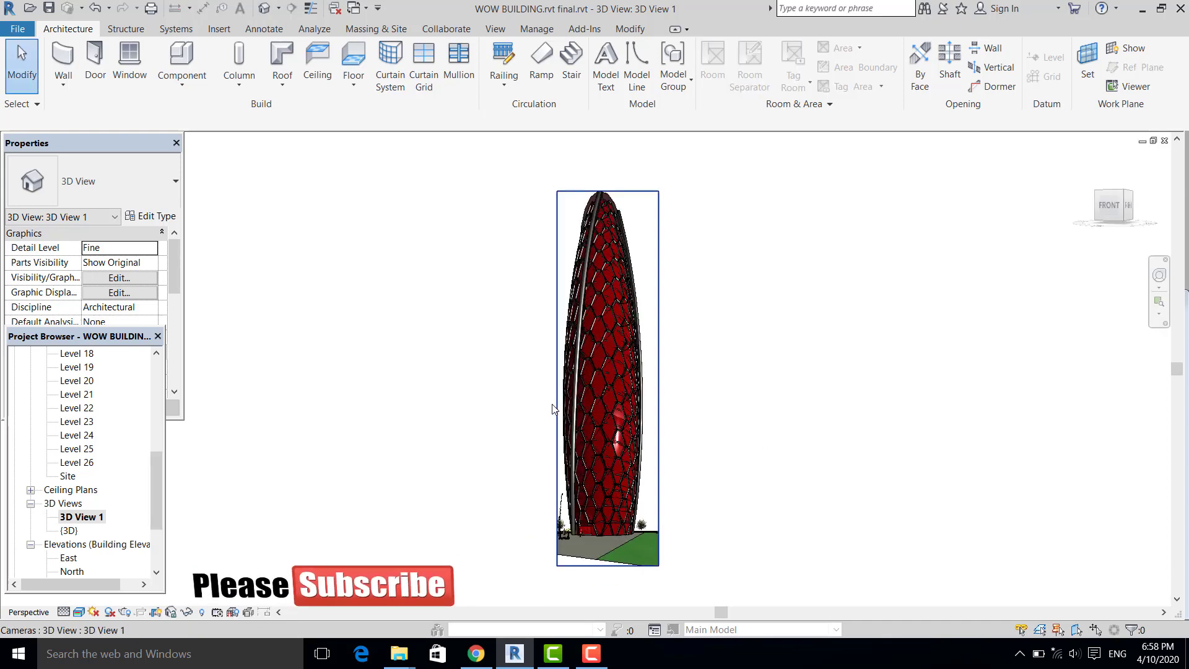
{"action": "left_click", "coordinate": [557, 407]}
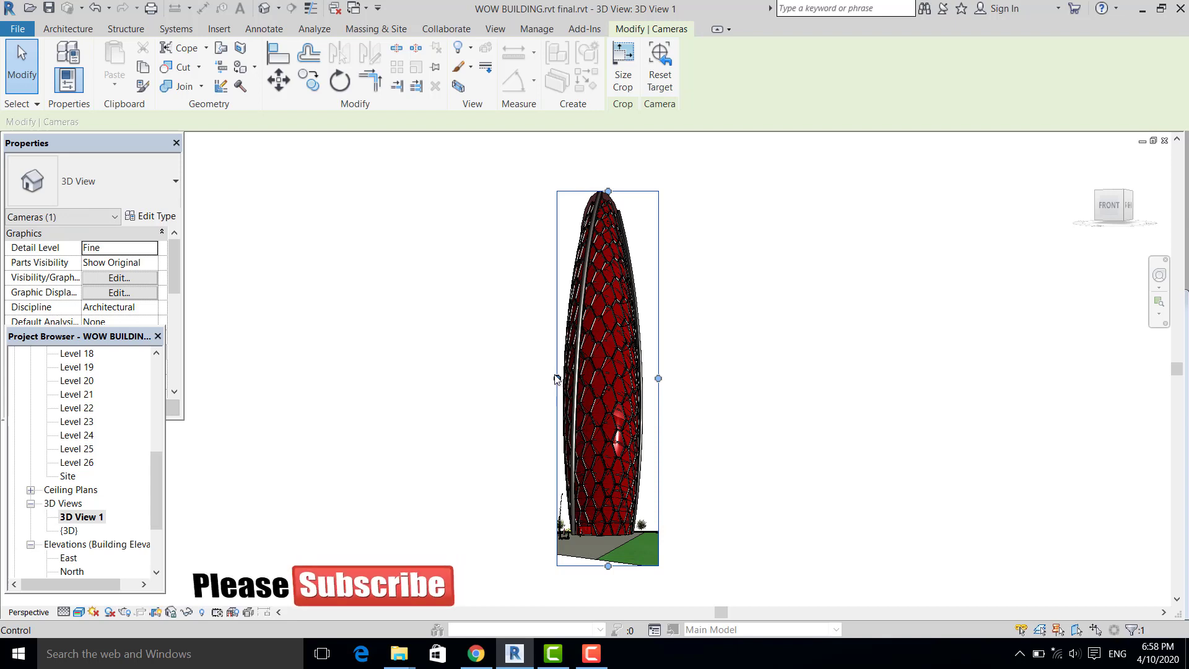
{"action": "left_click_drag", "start_coordinate": [544, 376], "coordinate": [527, 378]}
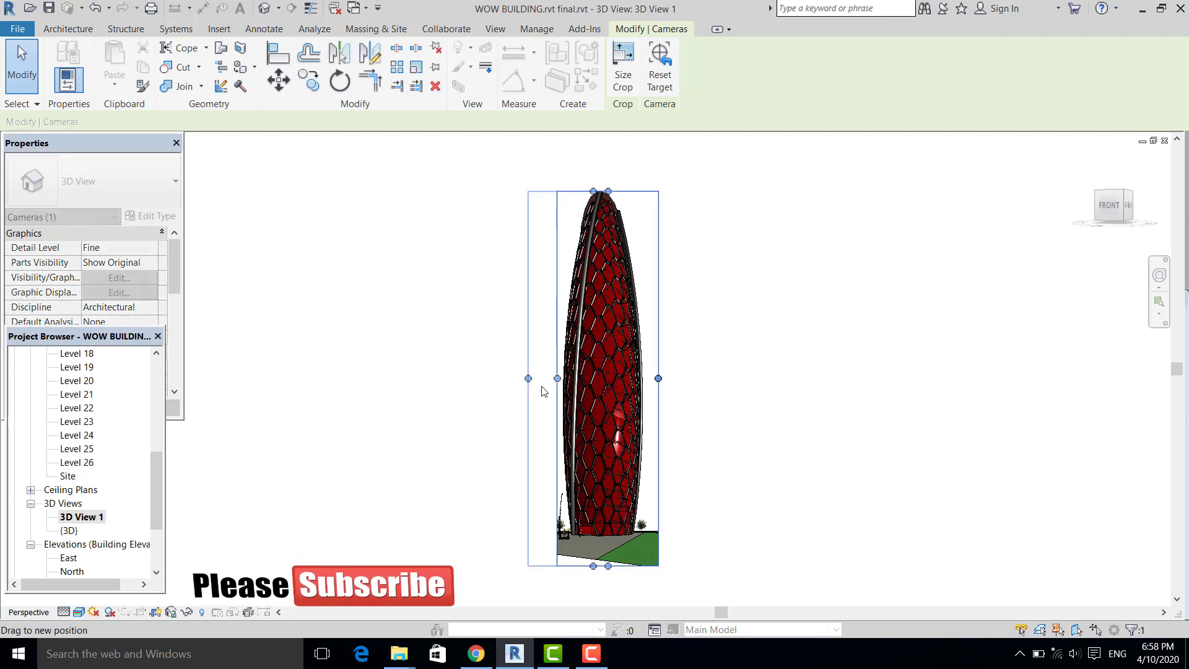